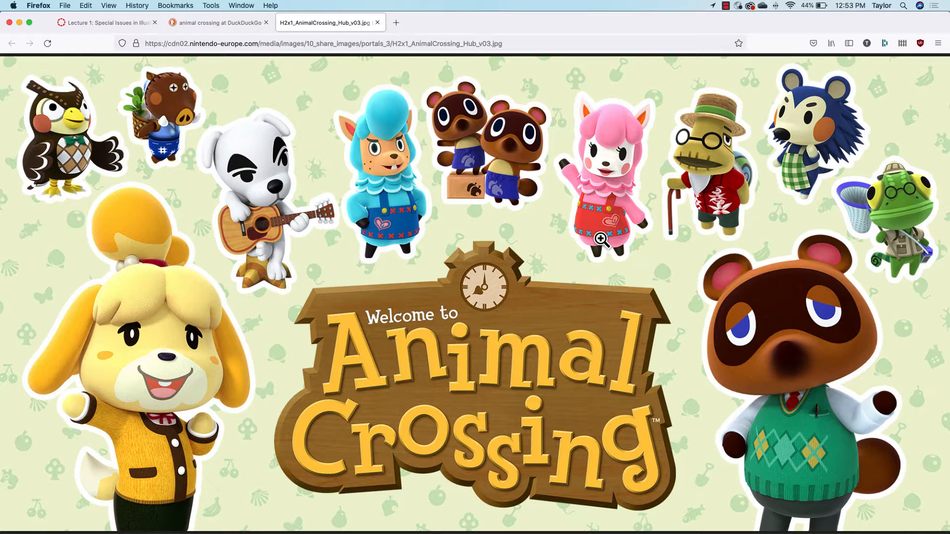
Minimize the open windows and view the howard_turnaround.jpg character sketch from the desktop, closing it when done
key(super+Tab)
key(super+Tab)
key(super+Tab)
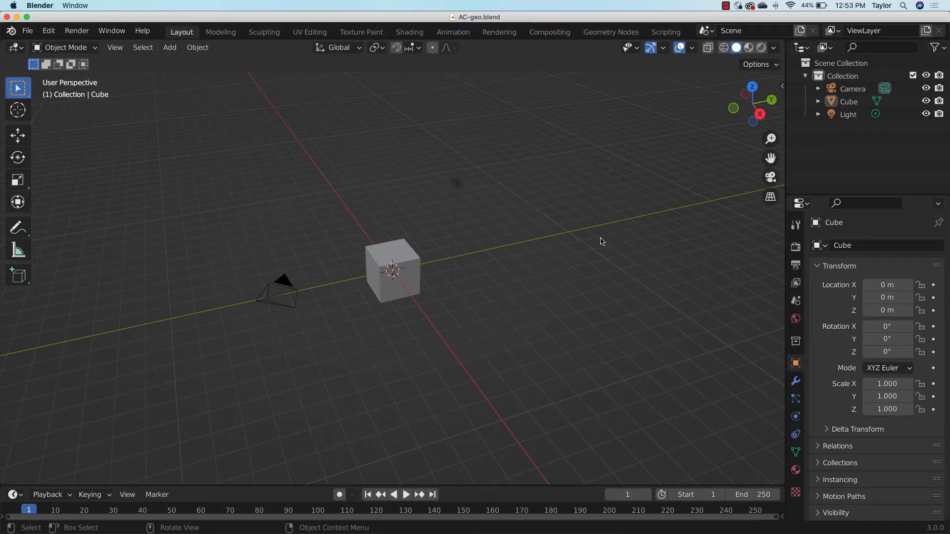
click(17, 17)
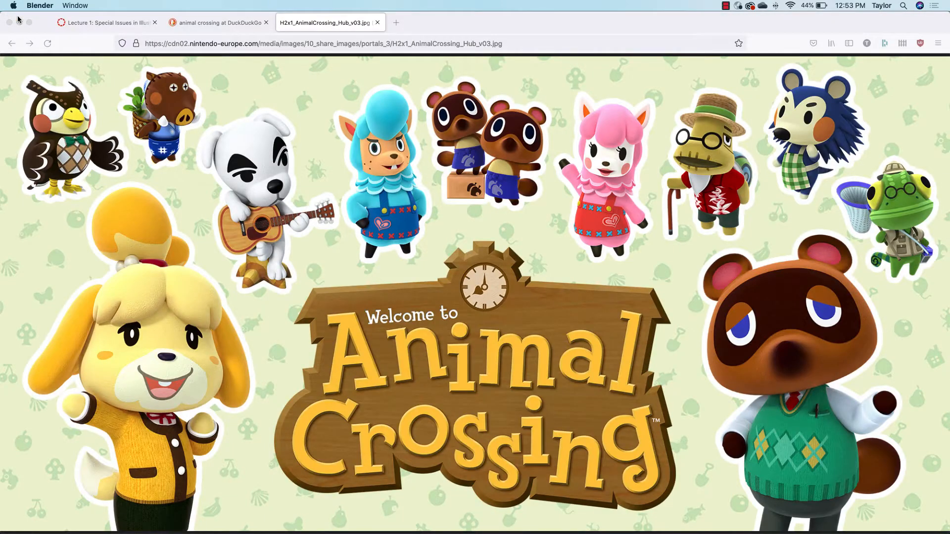
click(20, 23)
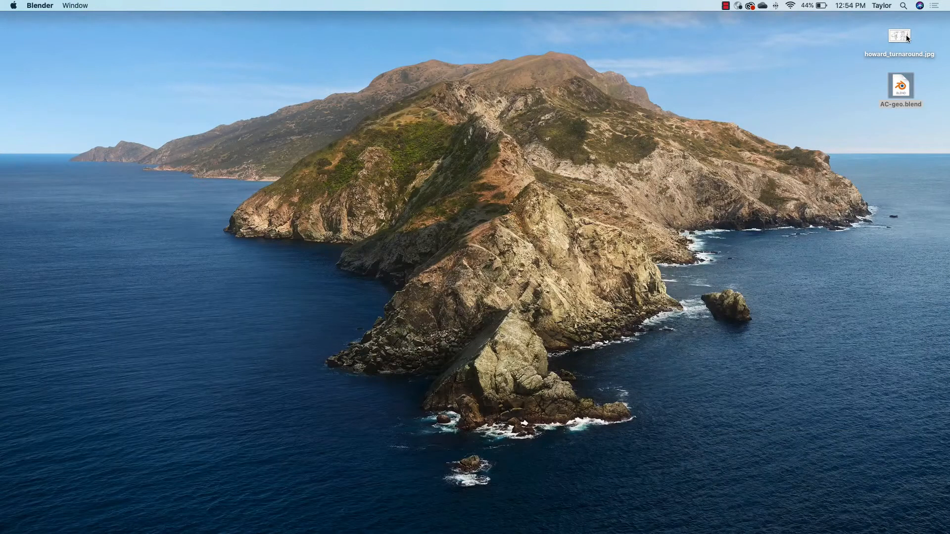
double_click(907, 38)
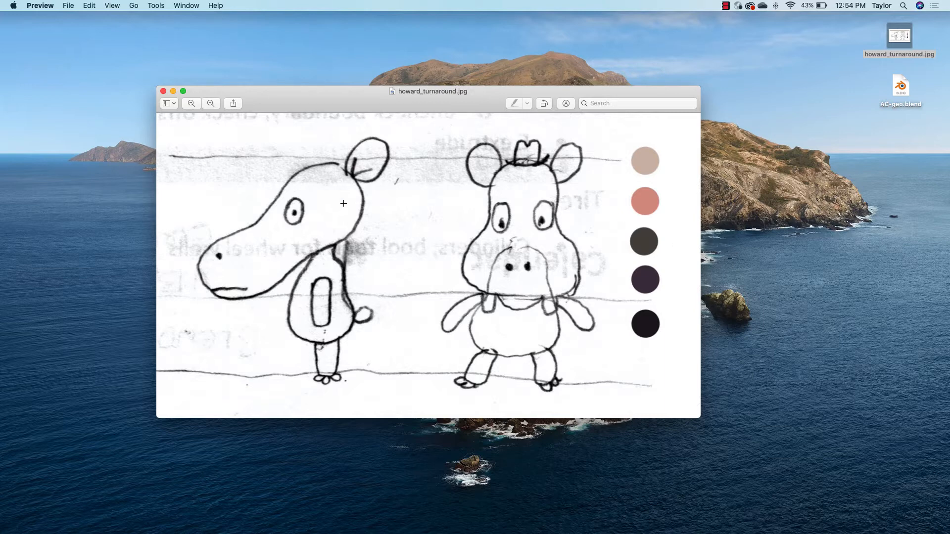
click(164, 91)
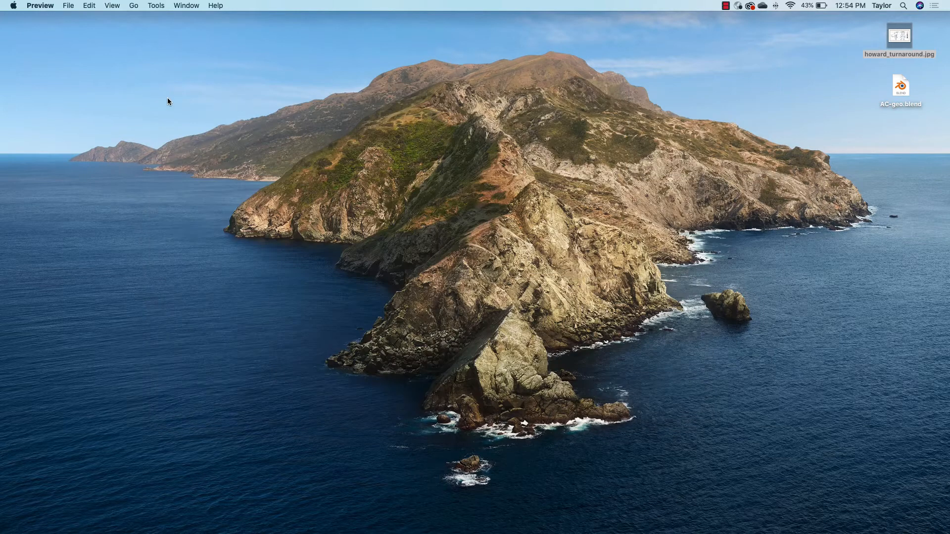
Switch back to Blender and delete the default cube from the scene
key(super+Tab)
key(super+Tab)
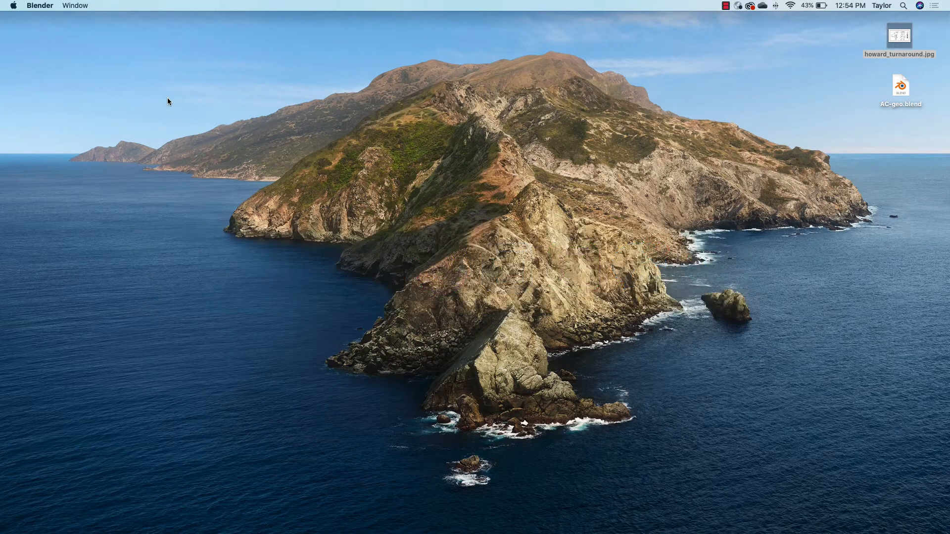
click(620, 391)
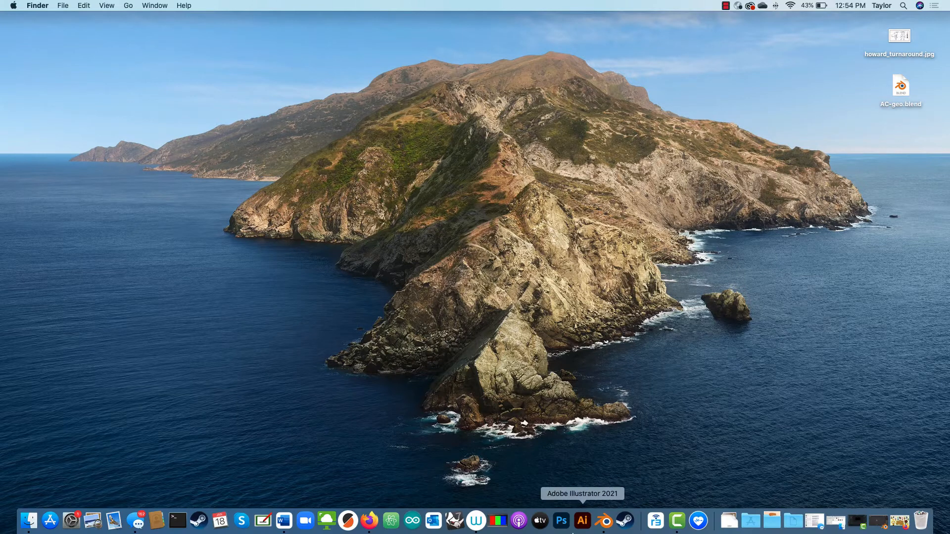
click(603, 522)
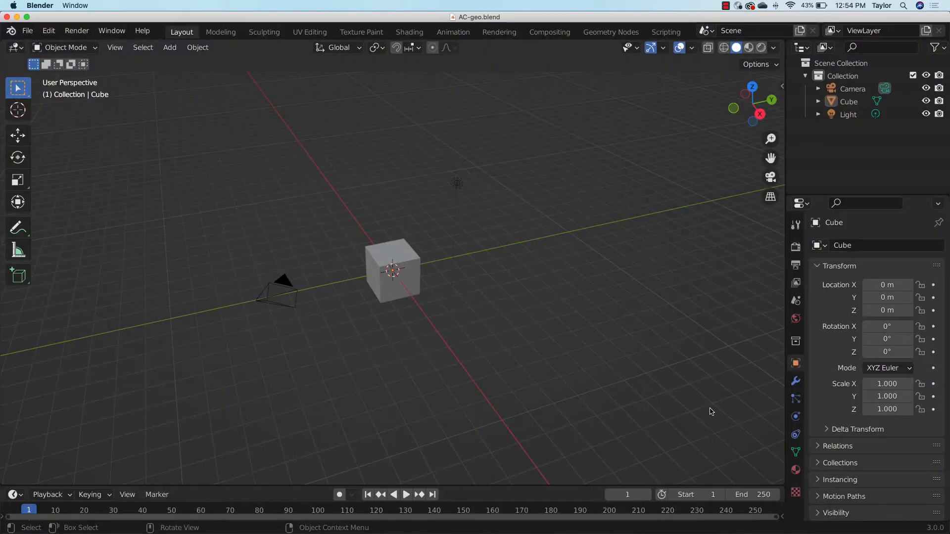
click(408, 255)
key(x)
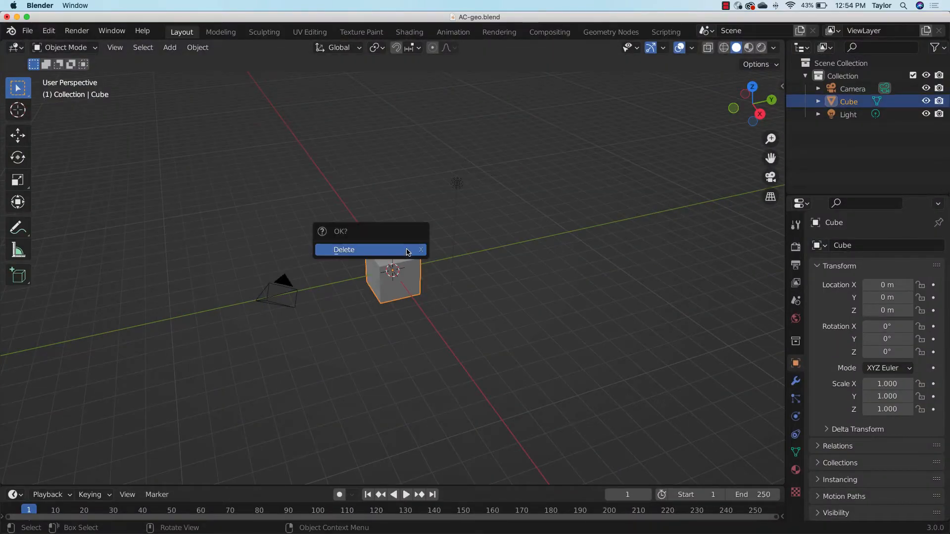
click(401, 250)
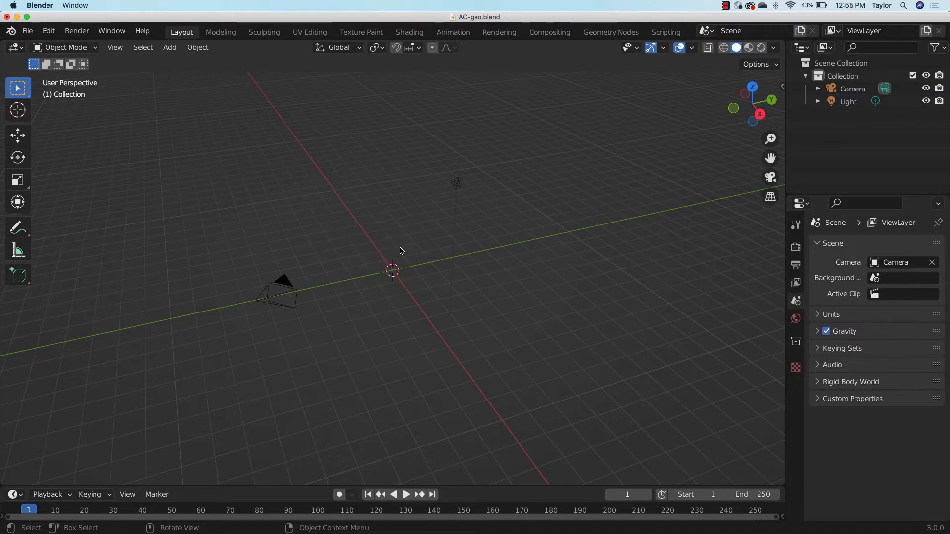
Create a new collection named ref and exclude the original Collection from the view layer
click(805, 75)
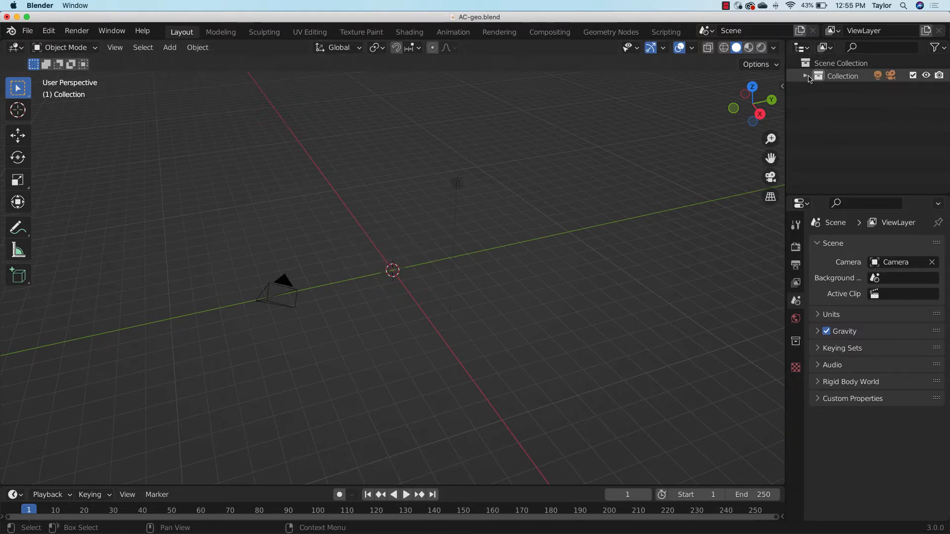
right_click(836, 110)
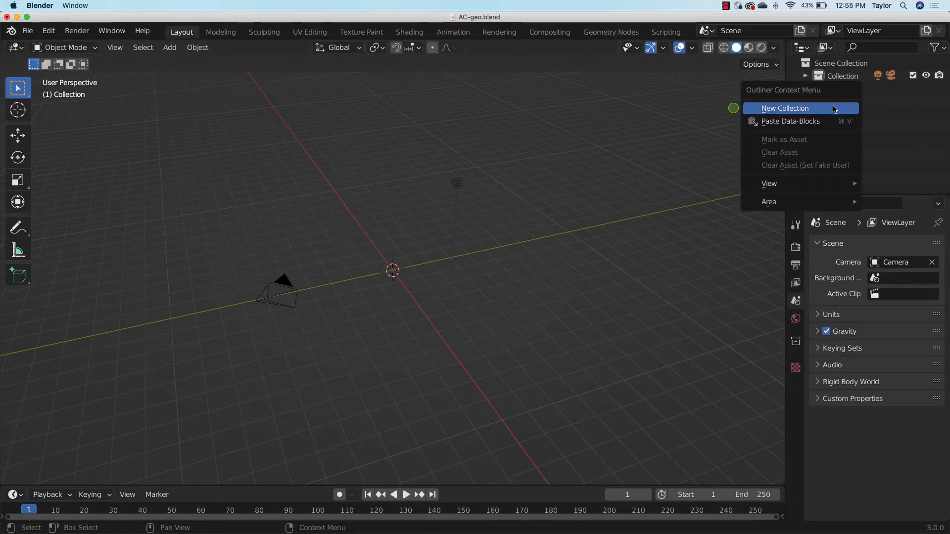
click(835, 109)
click(851, 89)
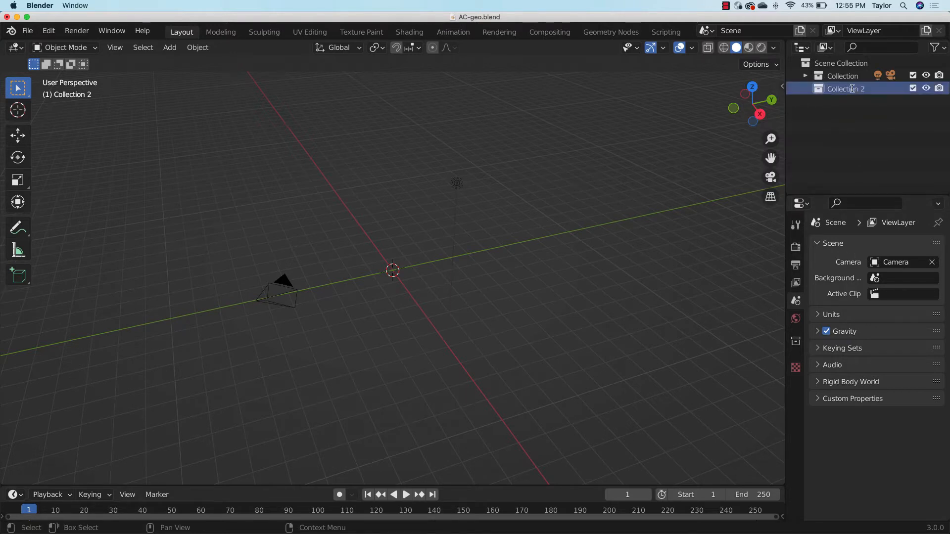
double_click(852, 88)
text(ref)
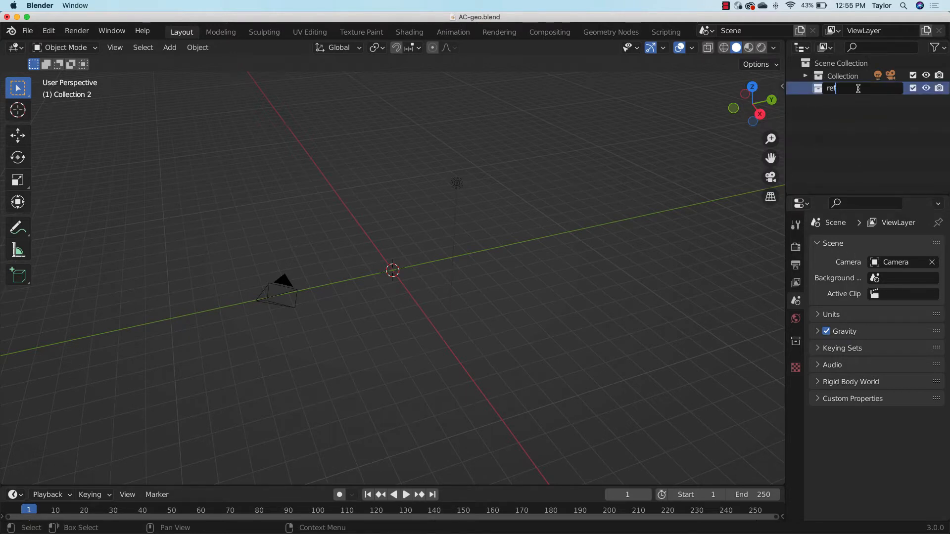
key(Return)
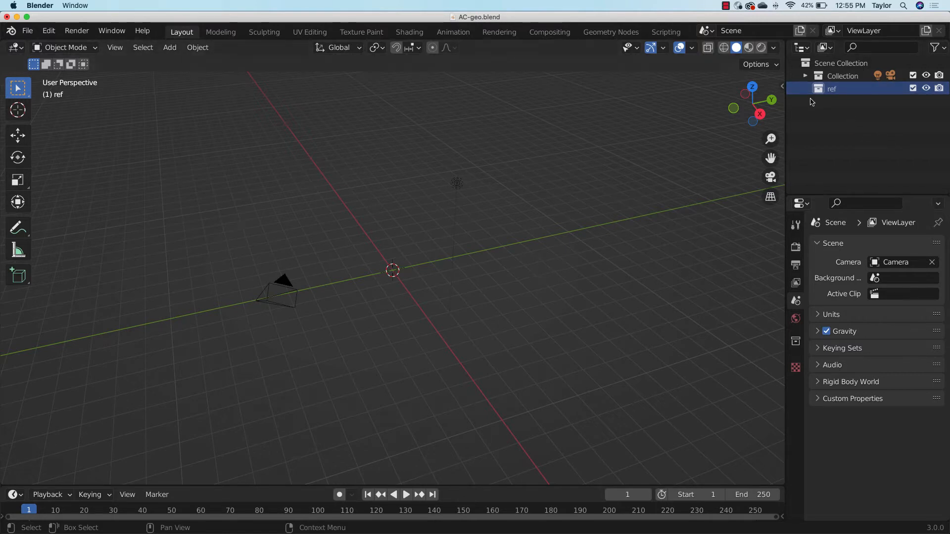
click(913, 75)
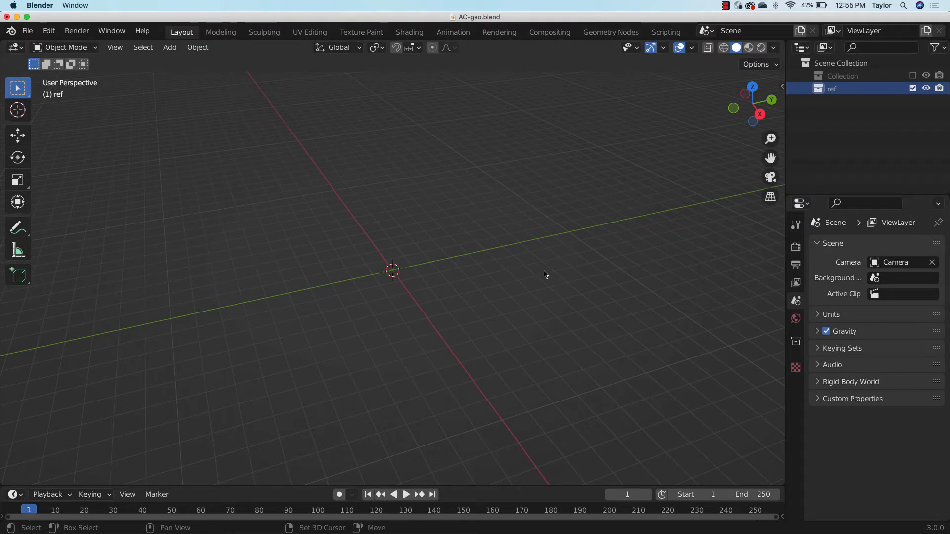
Add howard_turnaround.jpg from the Desktop folder as a reference image with Align to View turned off
key(shift+a)
mouse_move(545, 274)
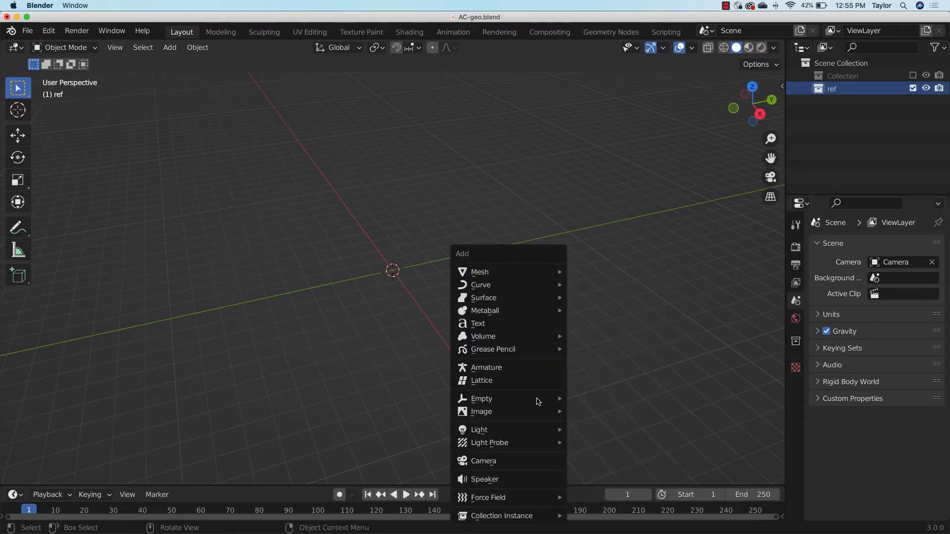
mouse_move(537, 416)
click(620, 412)
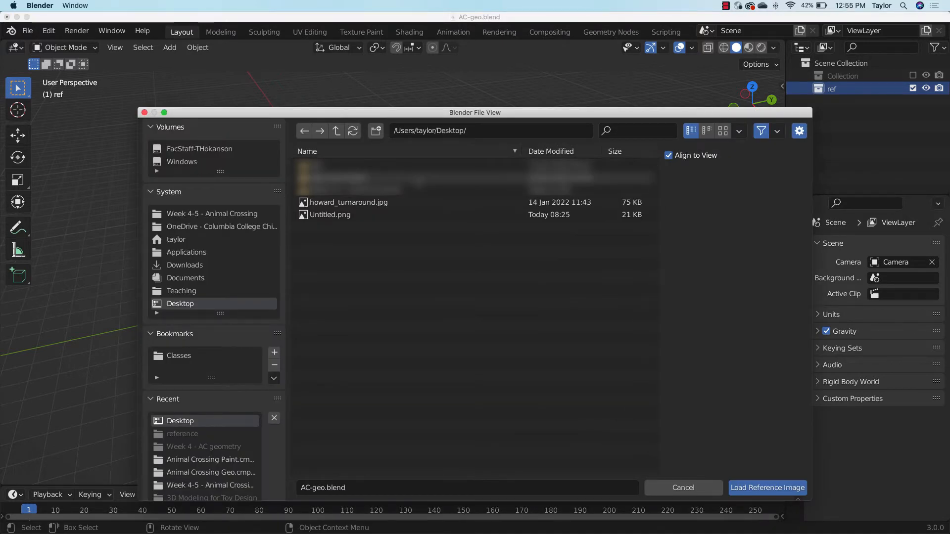
click(195, 241)
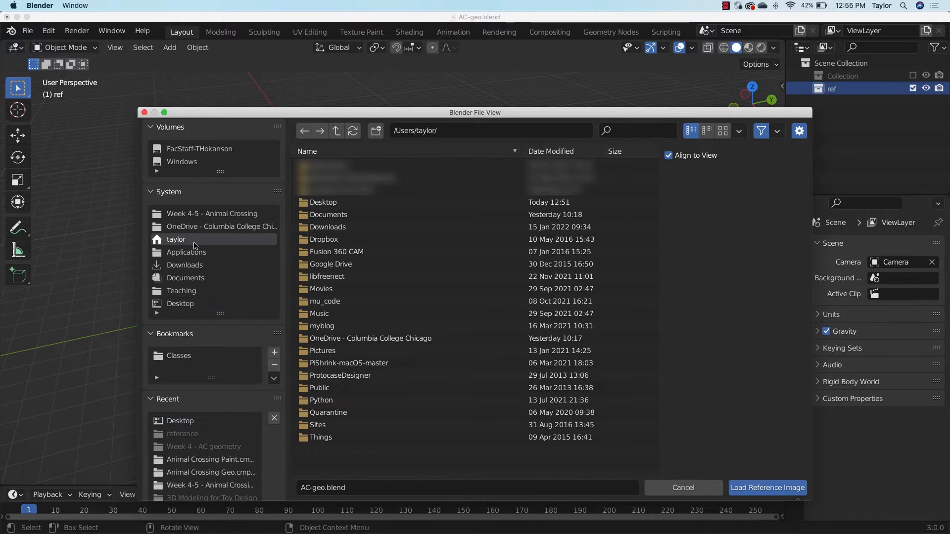
click(346, 202)
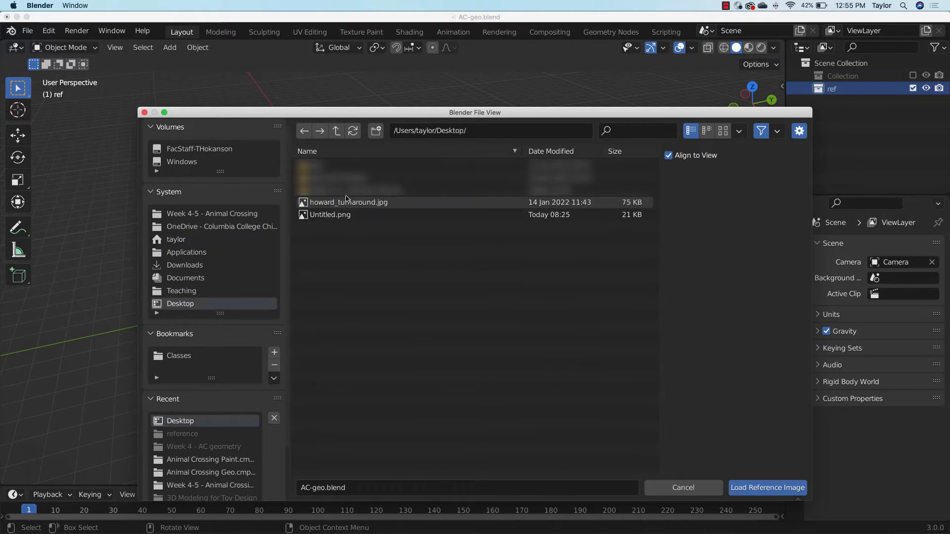
click(390, 206)
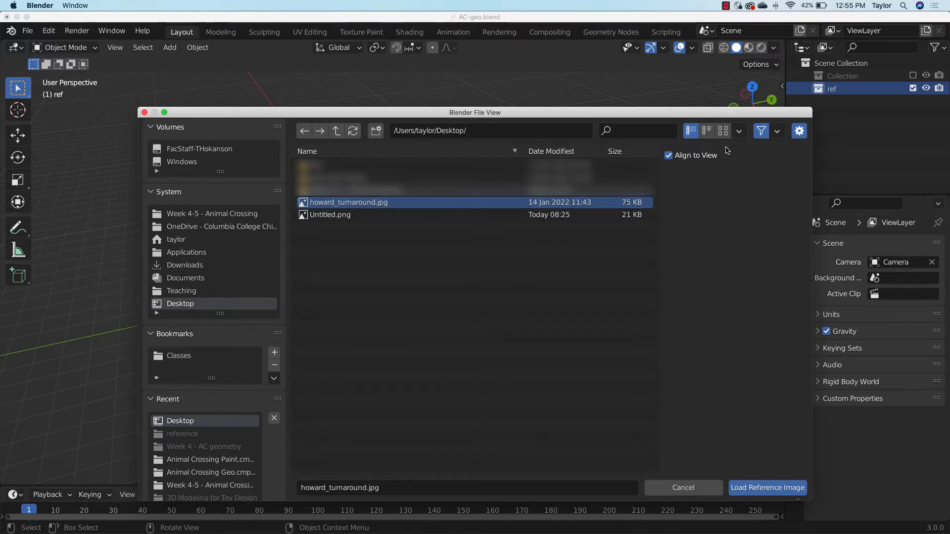
click(669, 155)
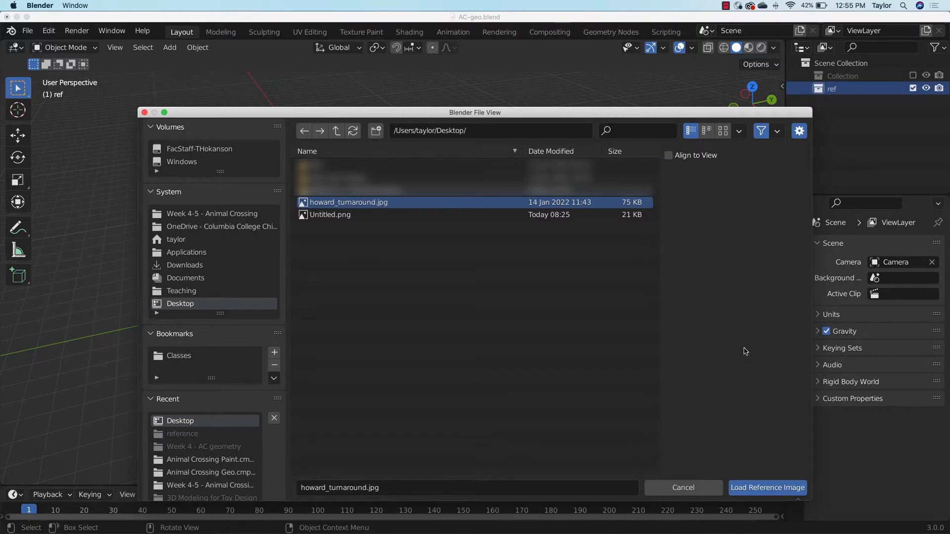
click(774, 488)
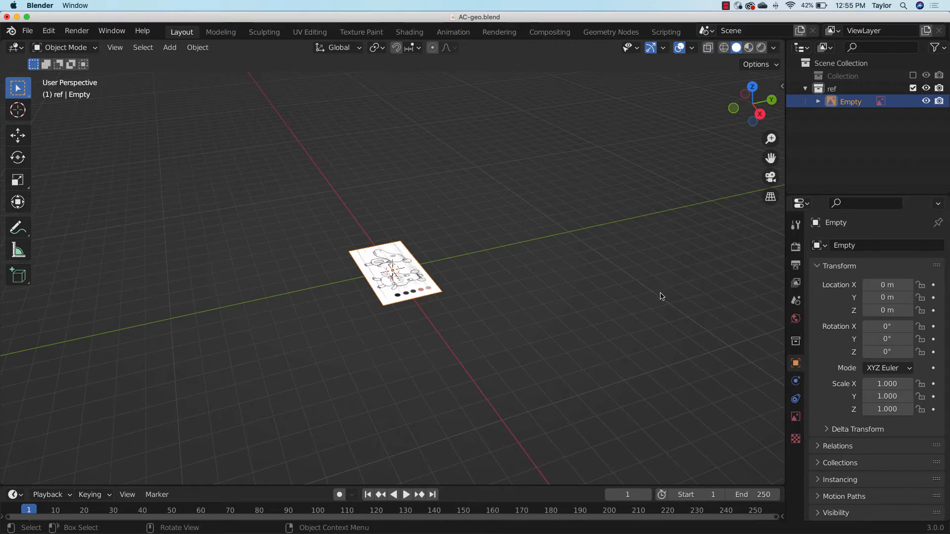
Rotate the reference image 90° about the global X axis to stand it upright
key(r)
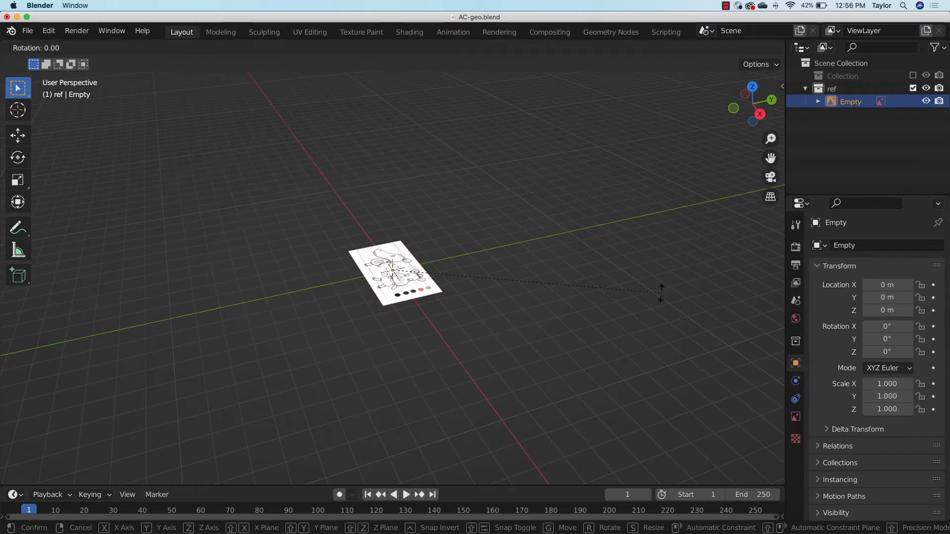
text(x)
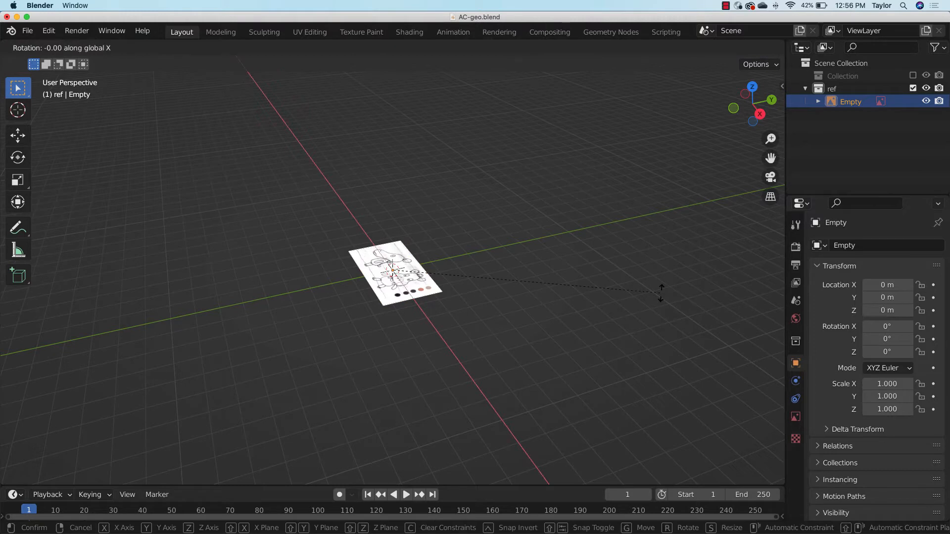
text(90)
key(Return)
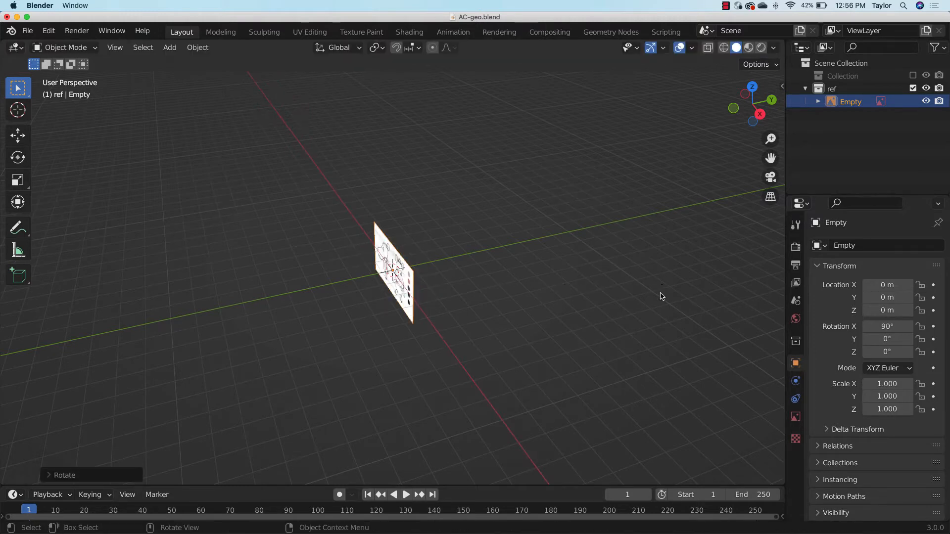
In the front orthographic view, enable opacity for the reference image and lower it to about 0.238
middle_drag(467, 325, 561, 280)
click(752, 107)
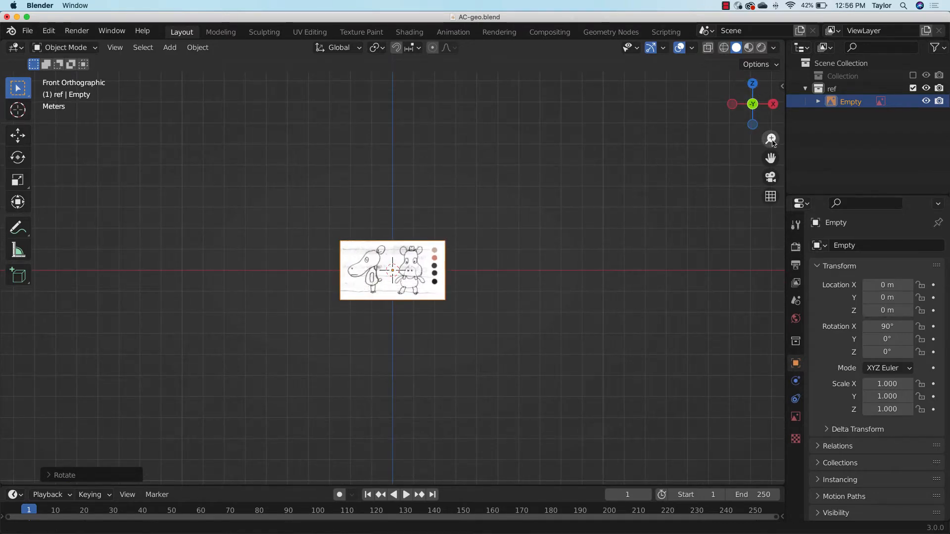
drag(771, 140, 774, 104)
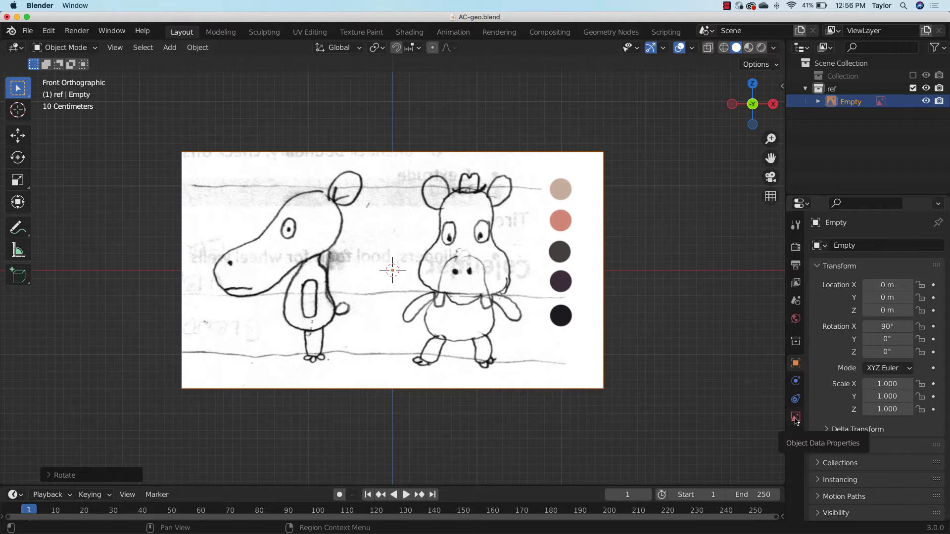
click(795, 418)
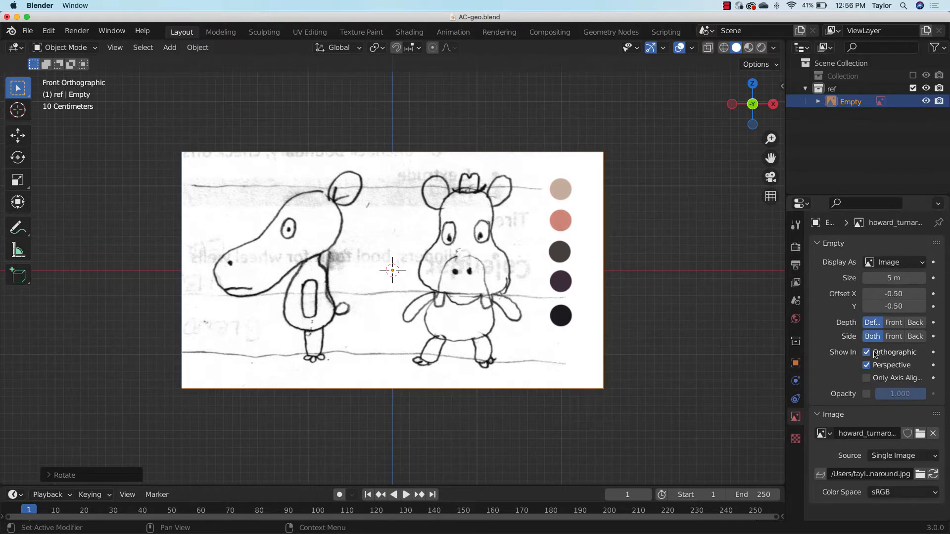
click(867, 394)
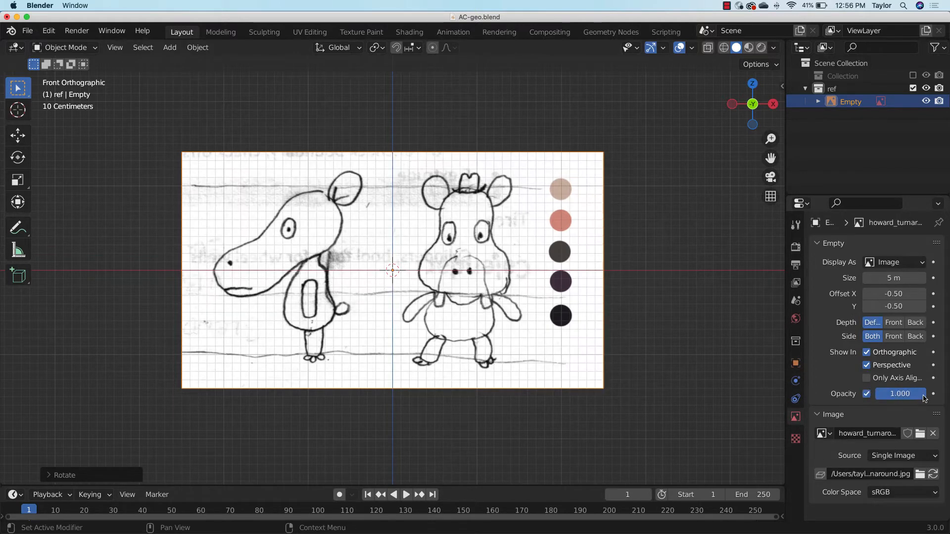
drag(924, 400, 882, 403)
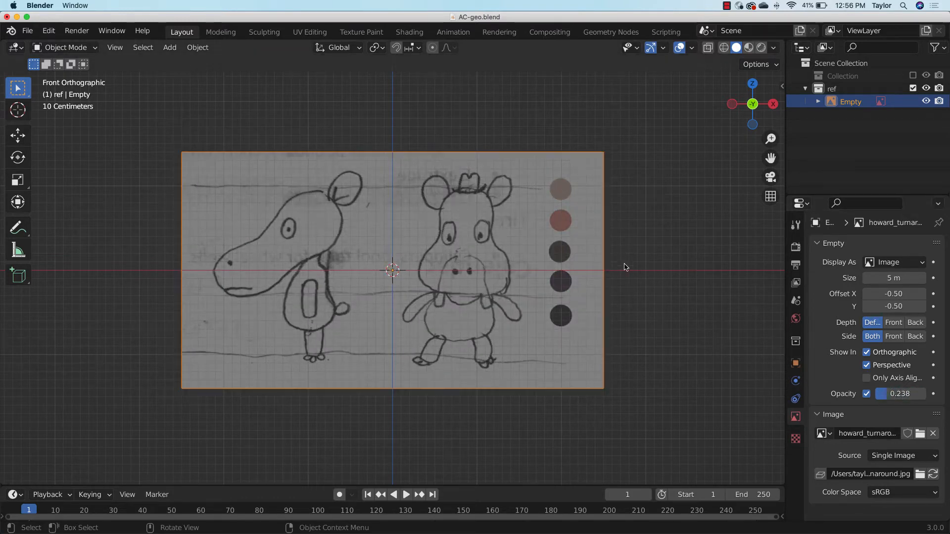
Move the reference image along X to about -0.87 m, centring the front-facing character on the vertical axis
key(g)
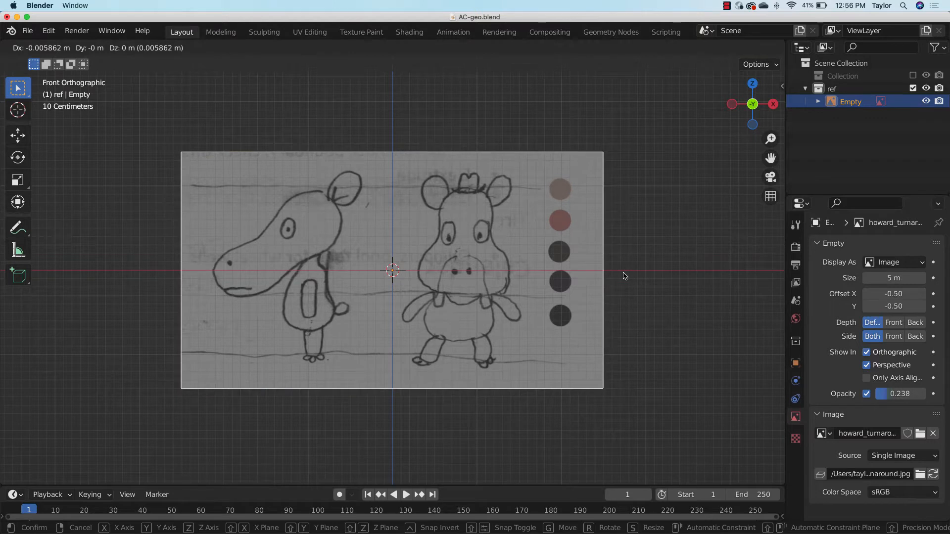
key(x)
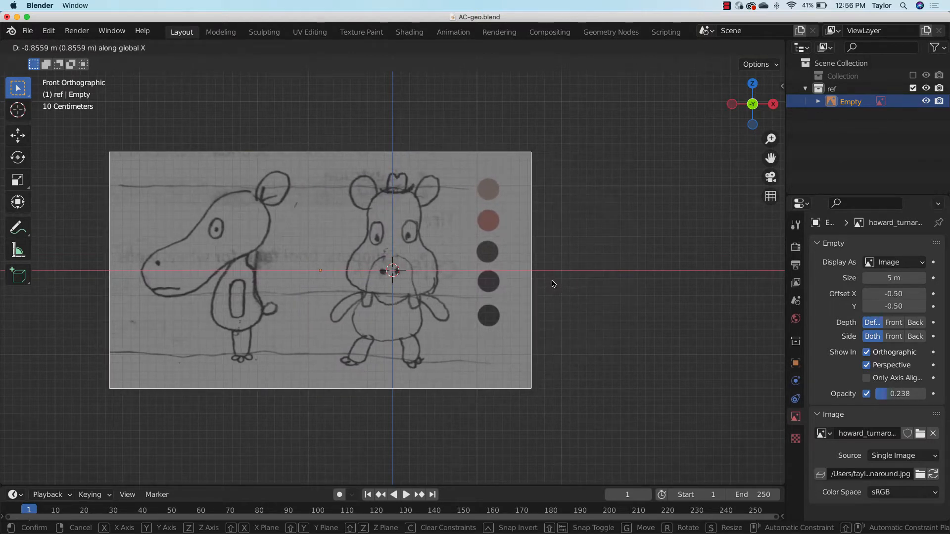
click(552, 282)
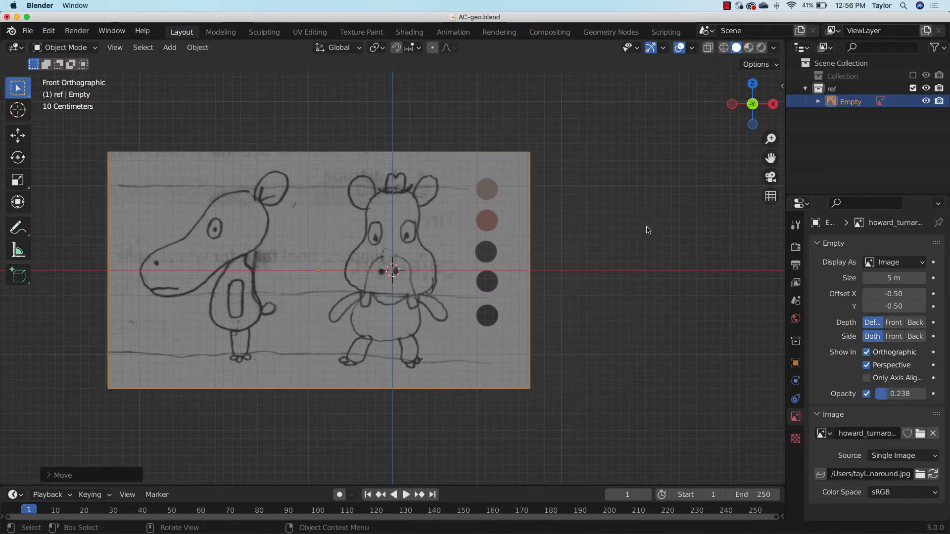
Turn on the Screencast Keys display for the viewport, collapse its settings and test it with a few key presses
click(782, 86)
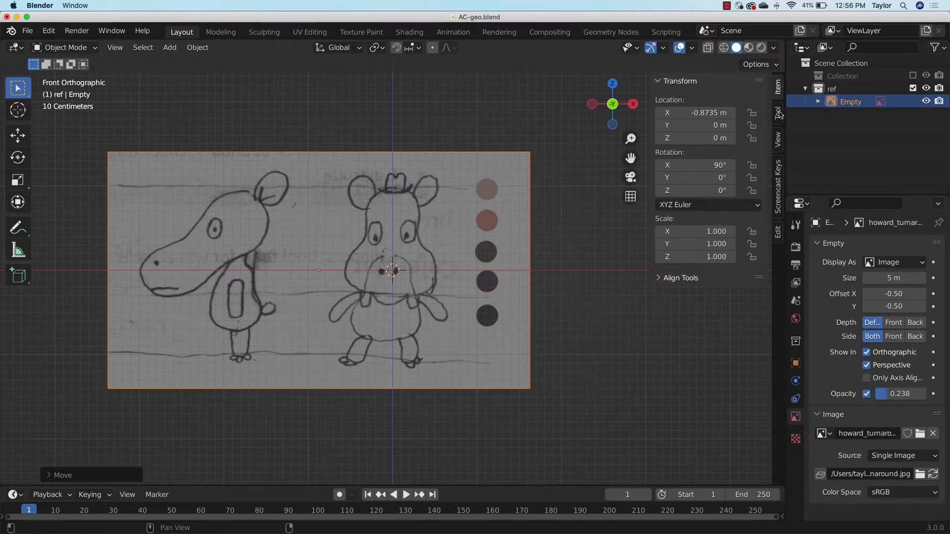
click(779, 181)
click(668, 80)
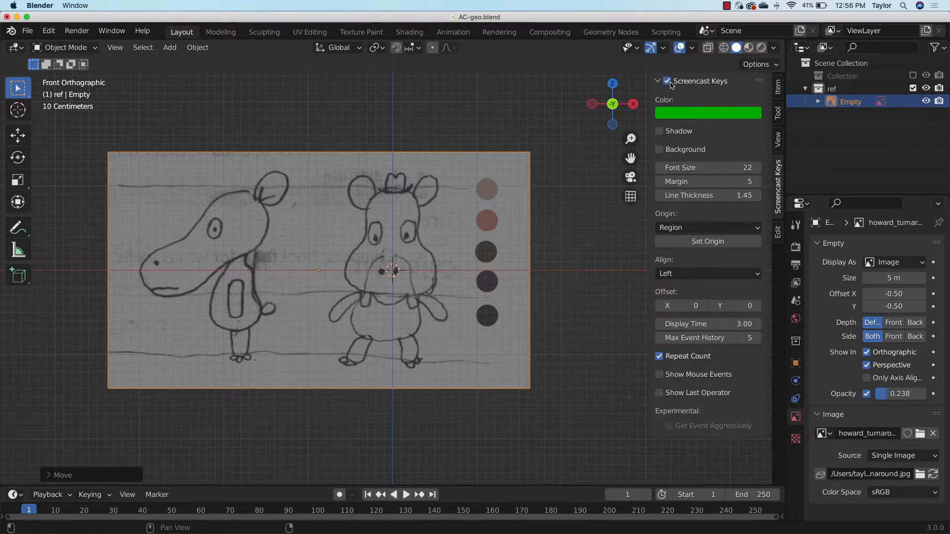
click(660, 81)
click(722, 245)
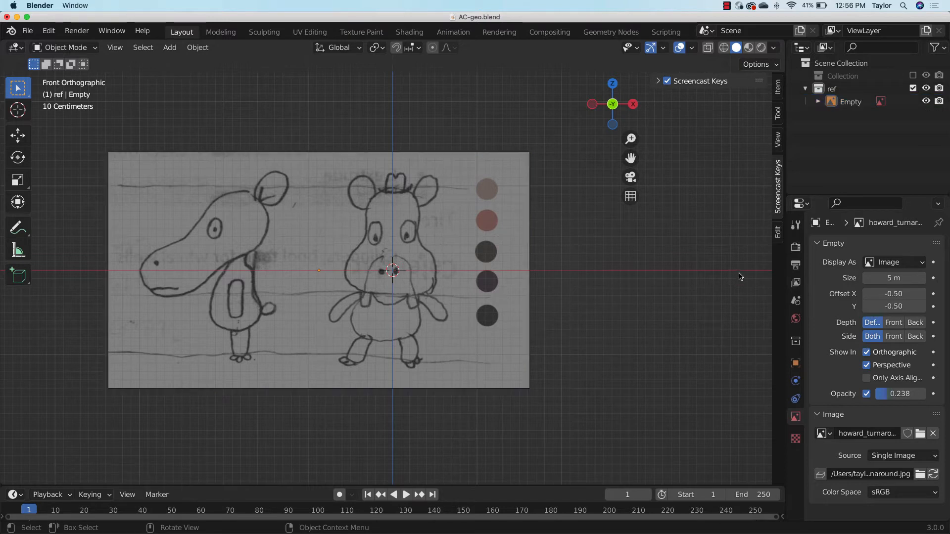
key(d)
key(d)
click(519, 301)
click(669, 257)
Add howard_turnaround.jpg from the Desktop folder as a second reference image and lower its opacity to 0.238
middle_drag(668, 257, 591, 331)
key(shift+a)
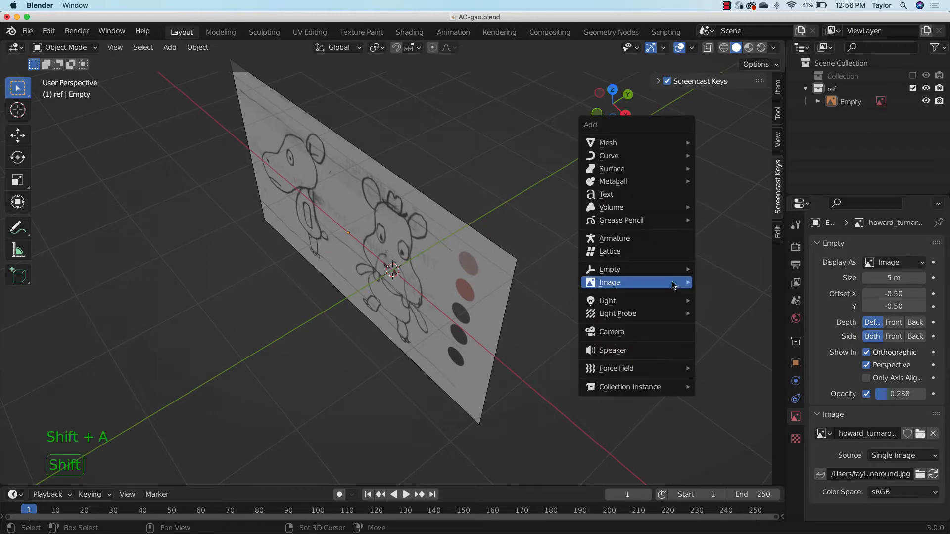
mouse_move(673, 285)
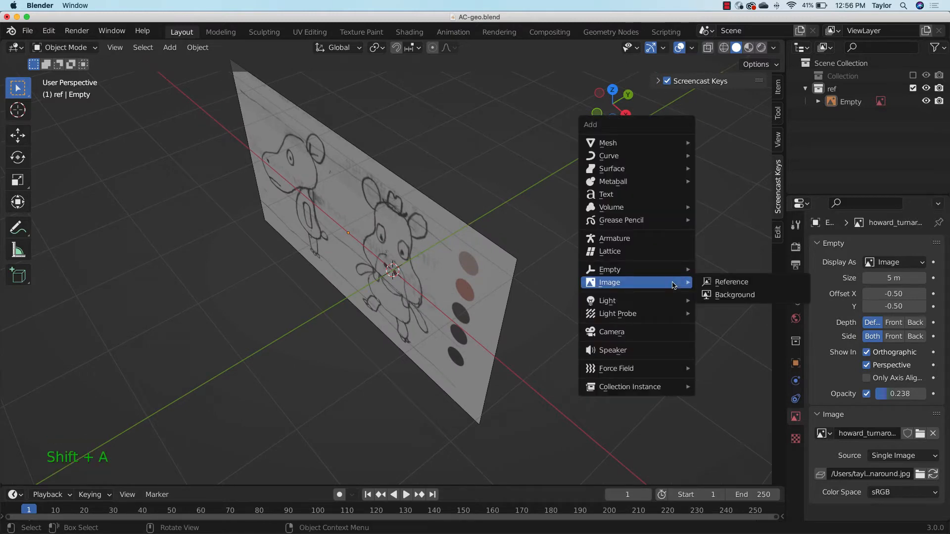
click(743, 283)
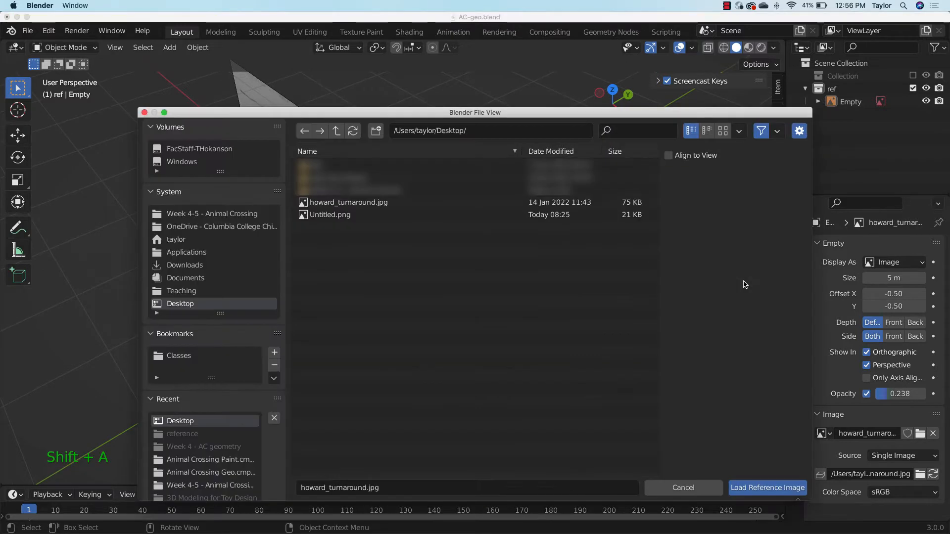
click(363, 206)
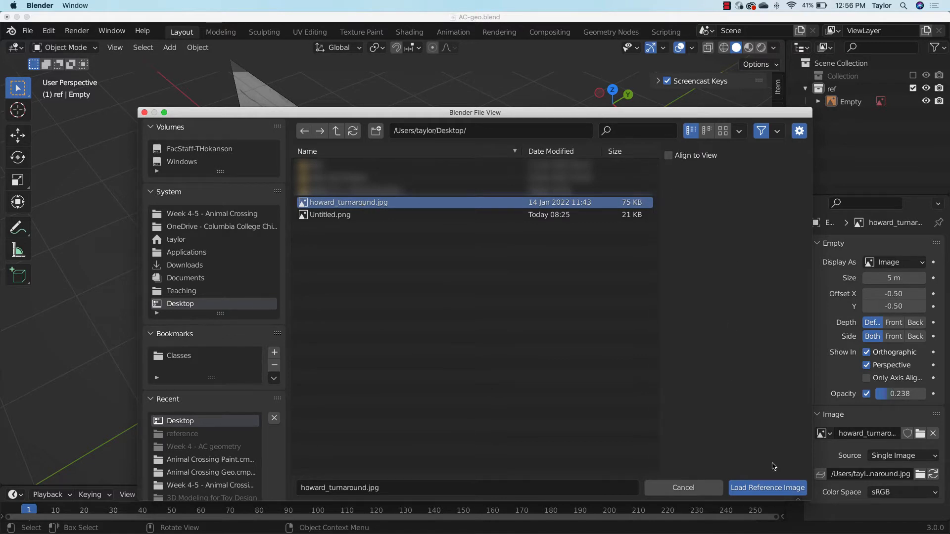
click(772, 486)
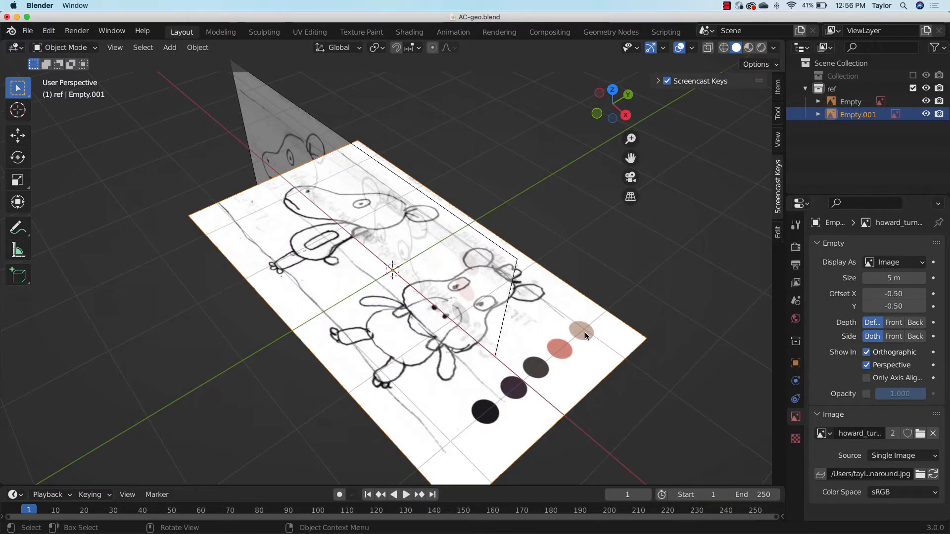
click(866, 396)
drag(923, 399, 880, 405)
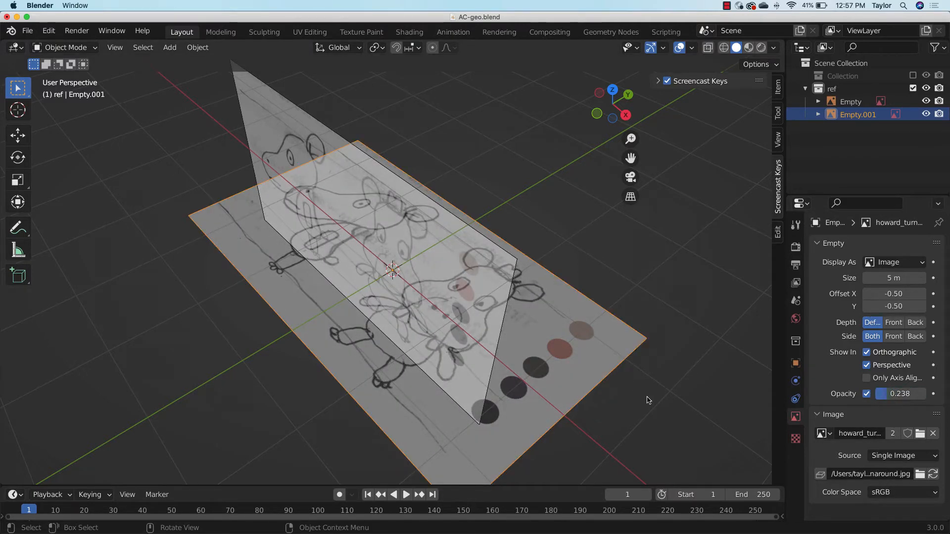
Rotate the second reference image 90° about the global X axis to stand it upright
key(r)
text(x)
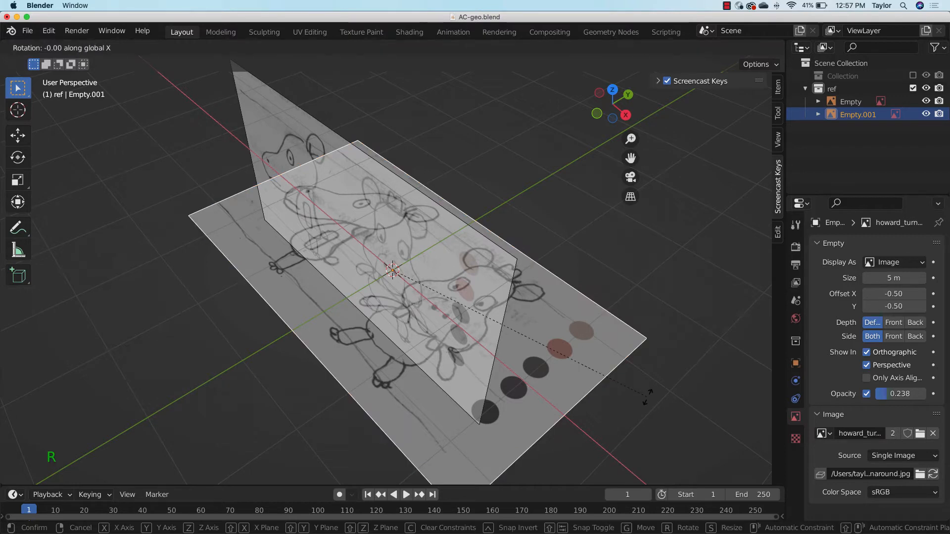
text(90)
key(Return)
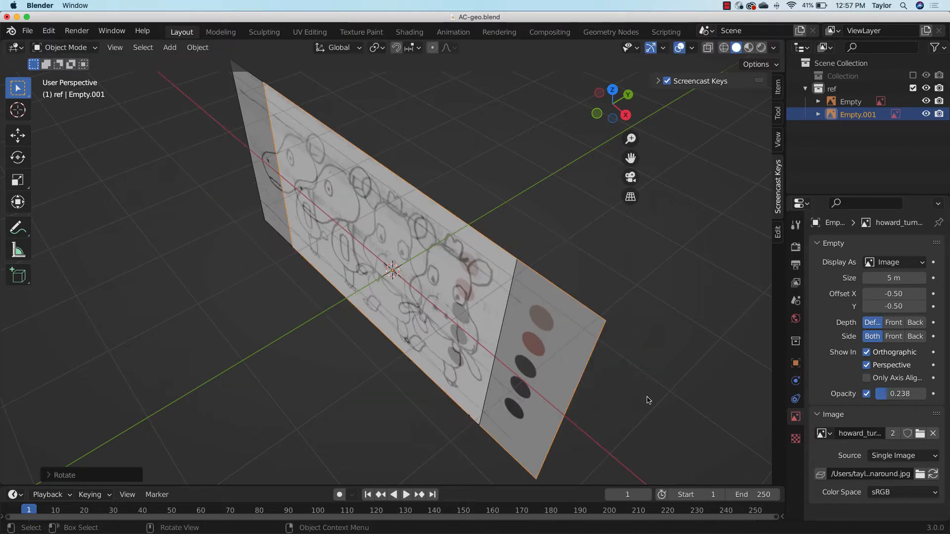
Rotate the second reference image 90° about the global Z axis so it stands perpendicular to the first
click(576, 346)
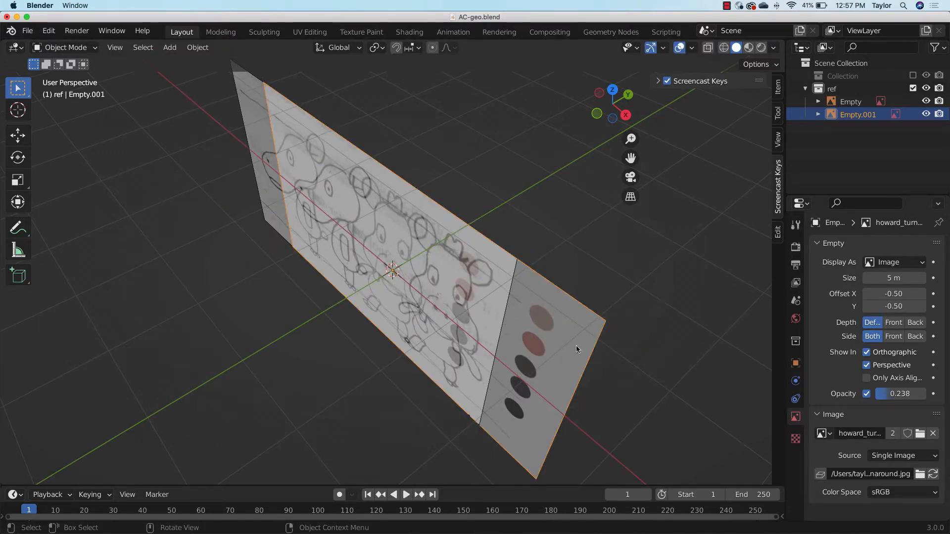
key(r)
text(z)
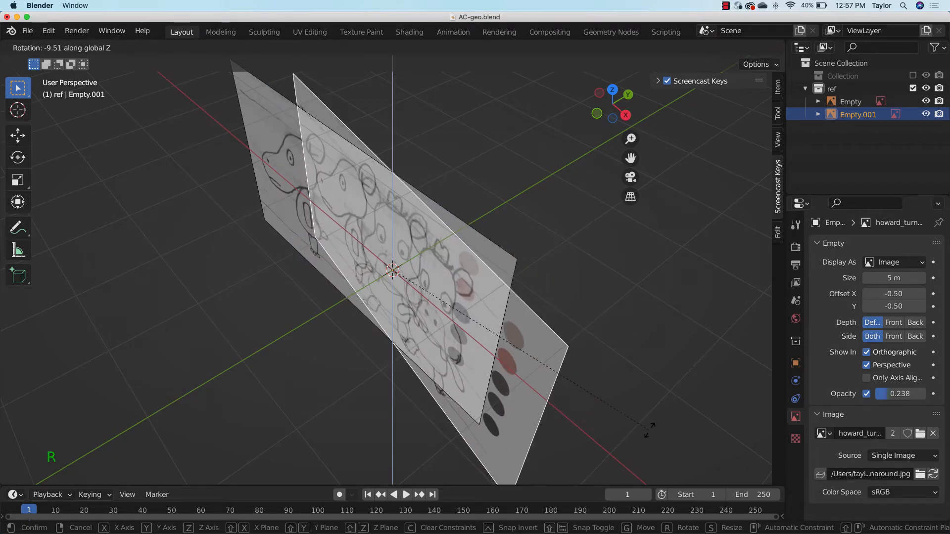
text(90)
key(Return)
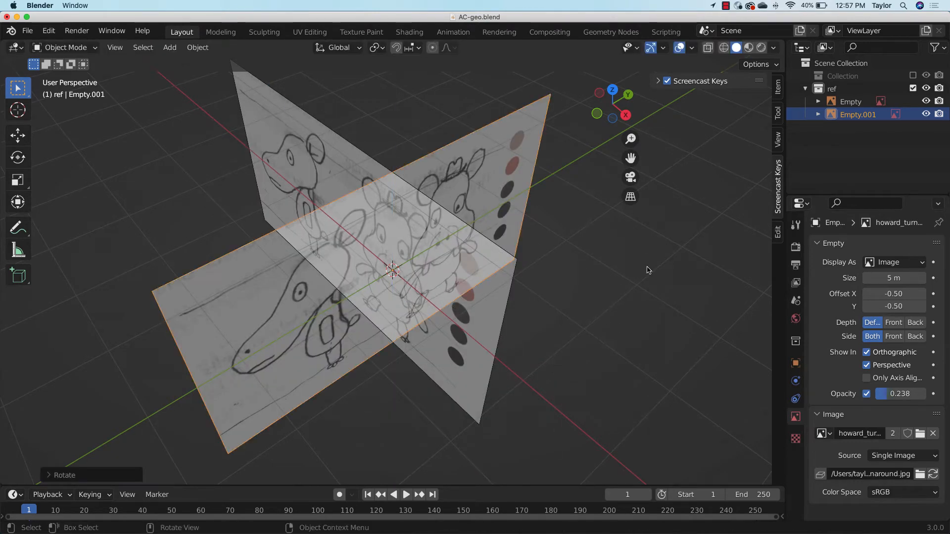
In the right orthographic view, move the second reference image along Y to centre the side-view character on the vertical axis
click(626, 115)
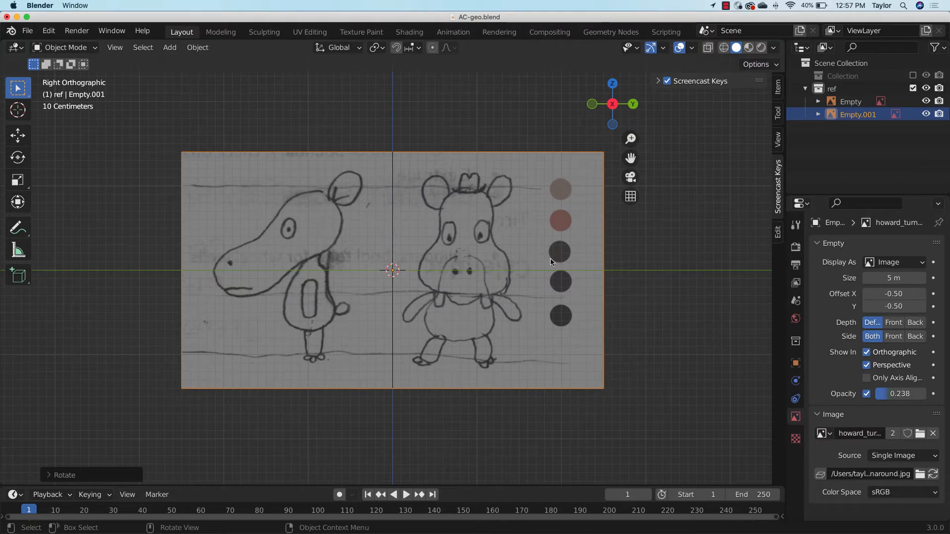
click(557, 275)
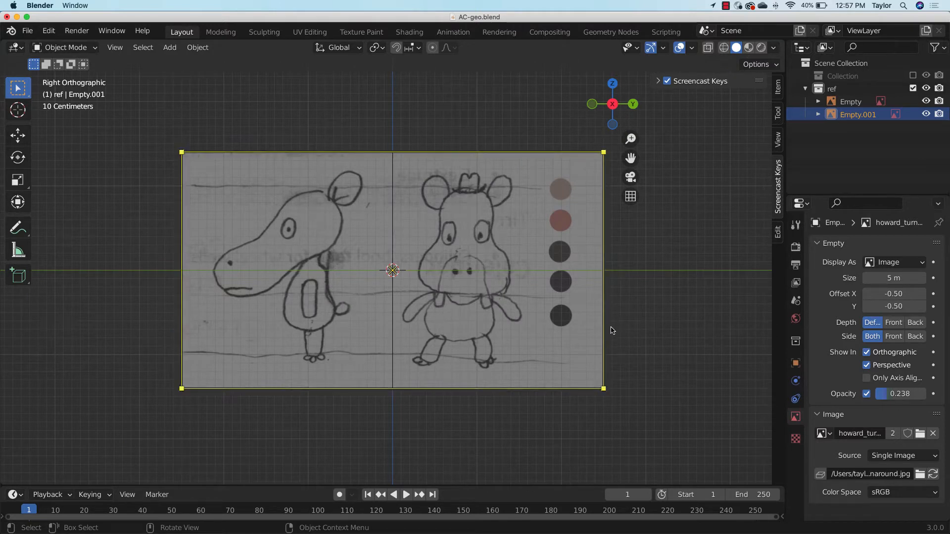
key(g)
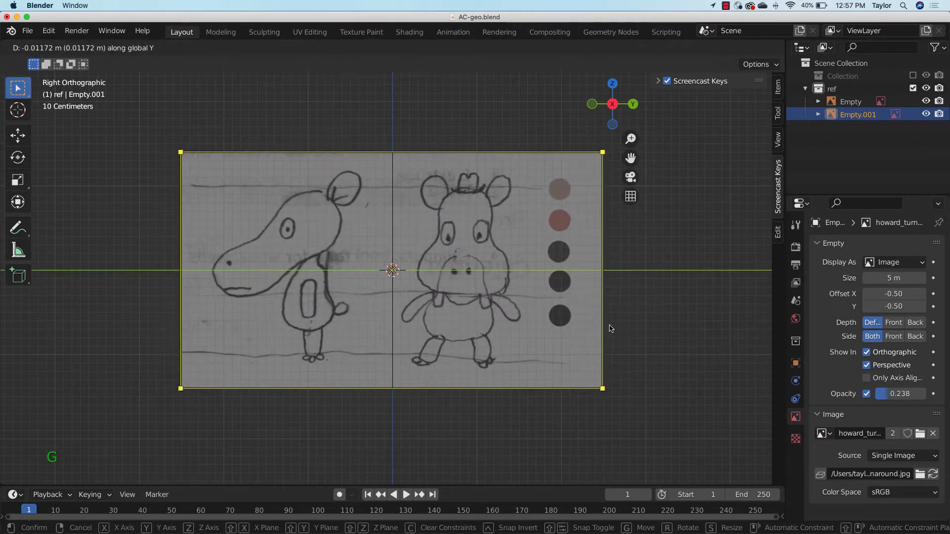
click(694, 339)
middle_drag(725, 363, 399, 133)
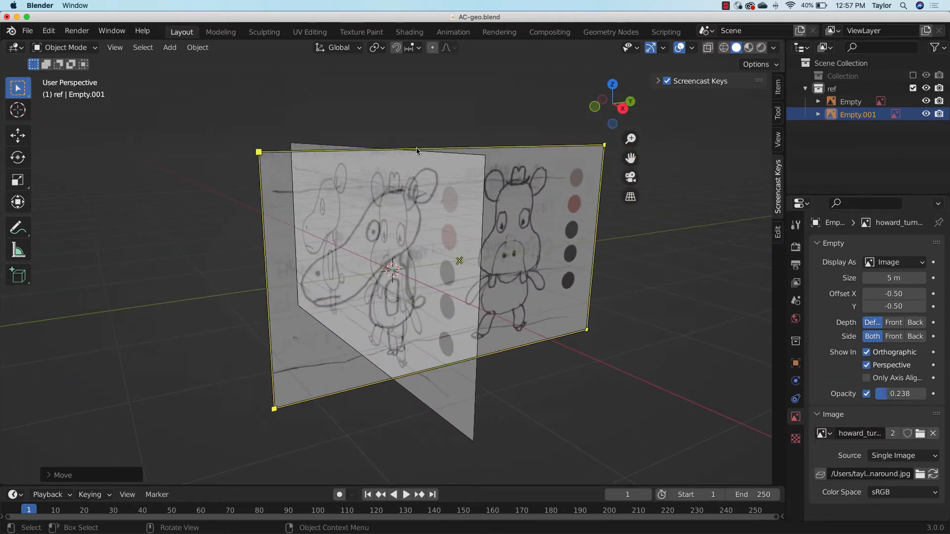
middle_drag(417, 151, 531, 297)
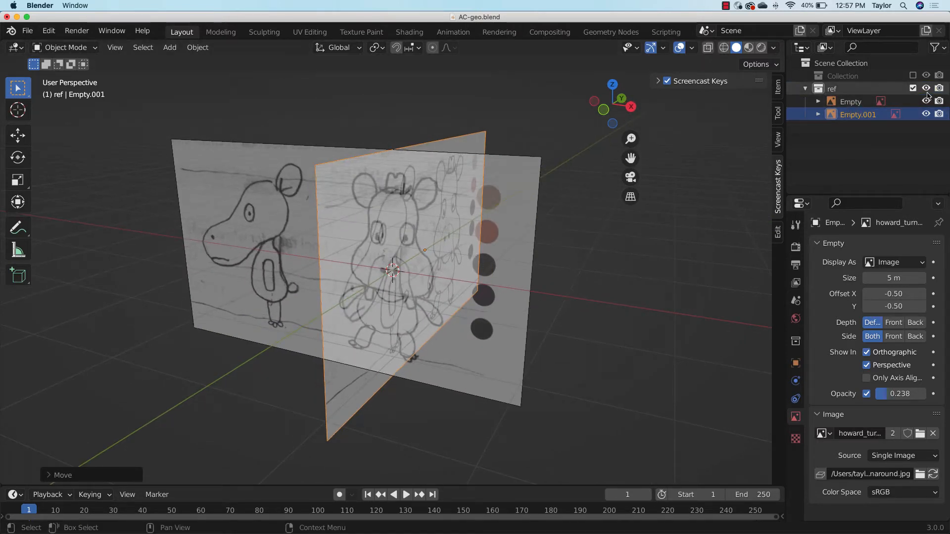
Show the selectable restriction toggle in the Outliner and make the ref collection unselectable
click(944, 48)
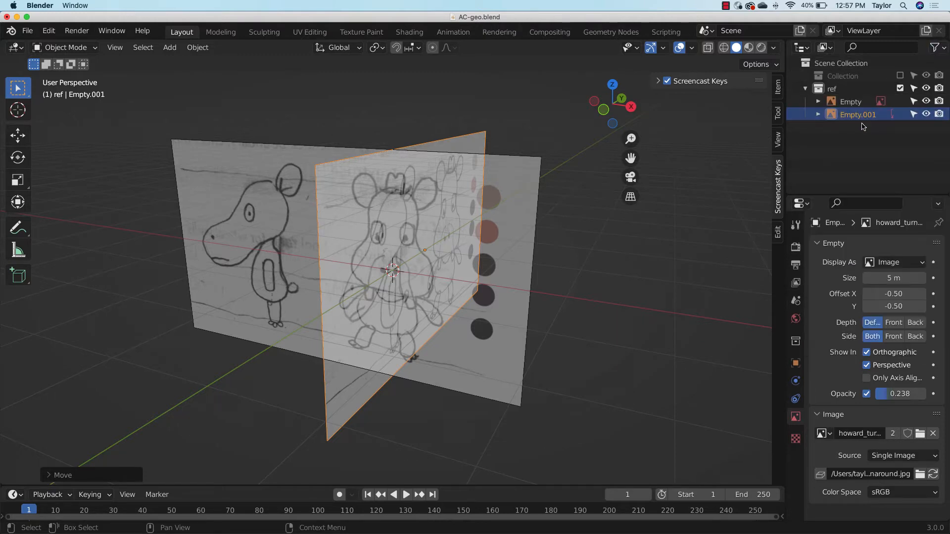
click(805, 90)
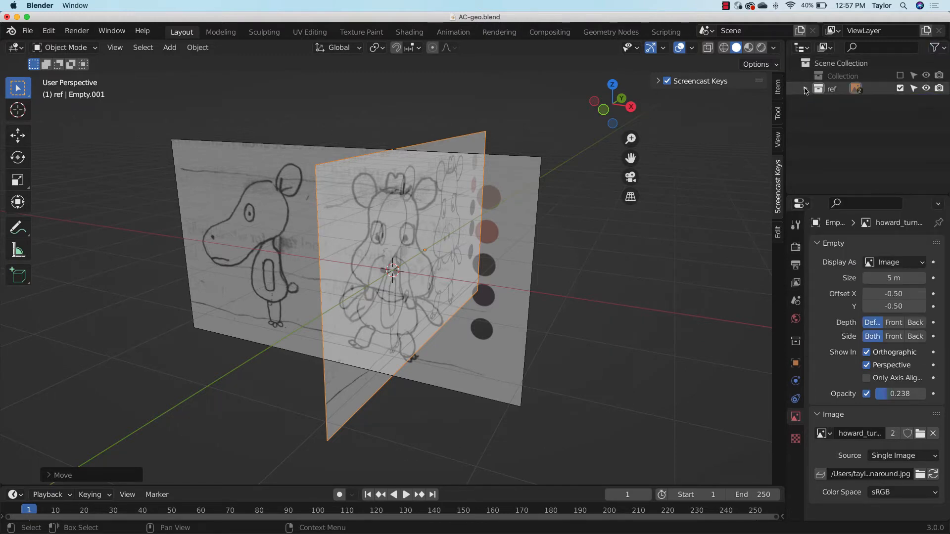
click(900, 88)
click(900, 88)
click(914, 88)
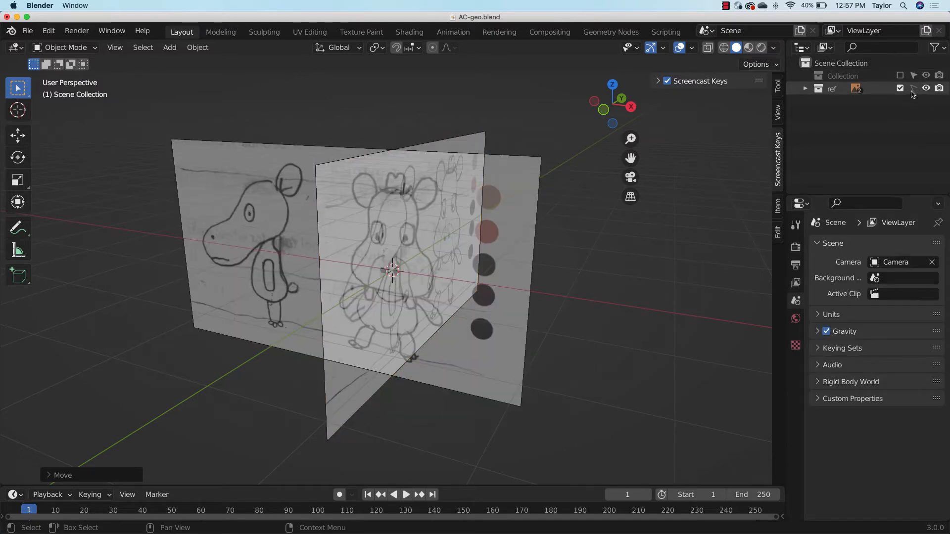
click(937, 48)
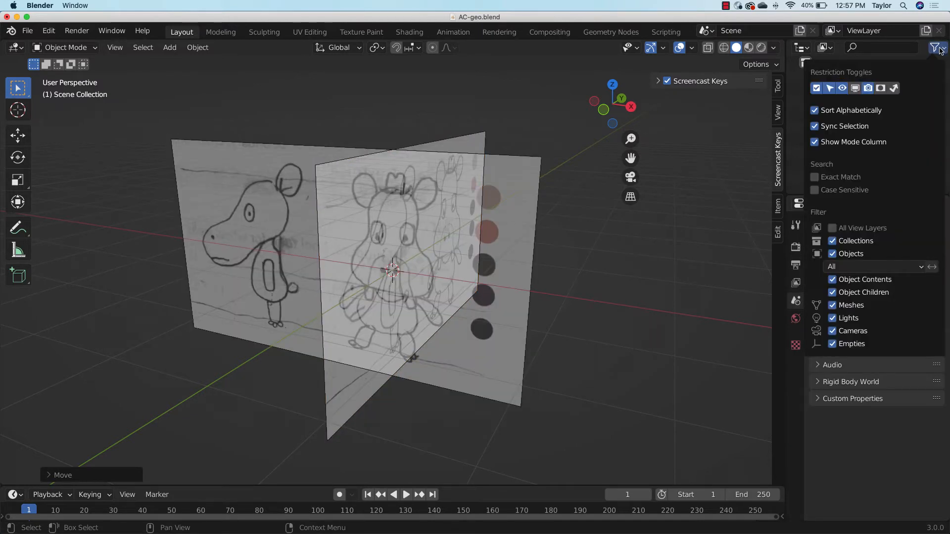
click(936, 47)
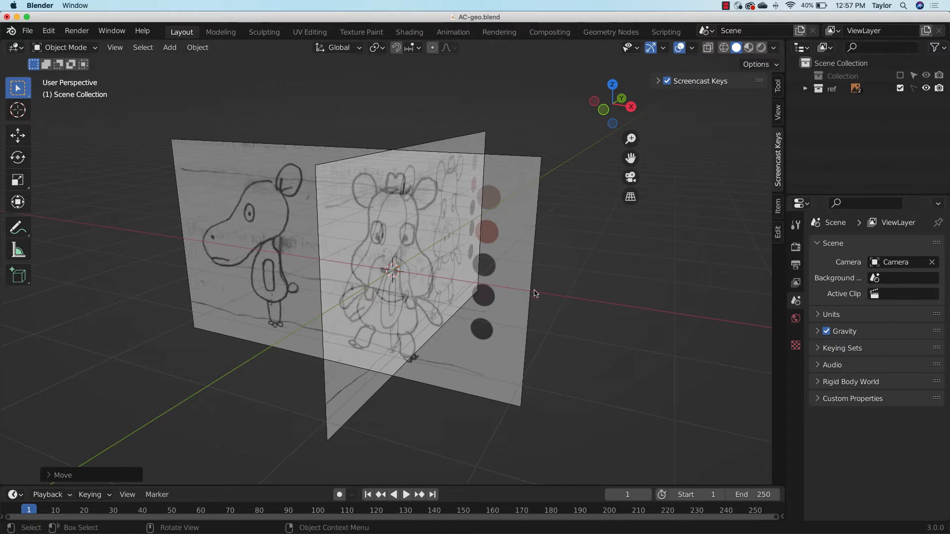
drag(491, 295, 559, 248)
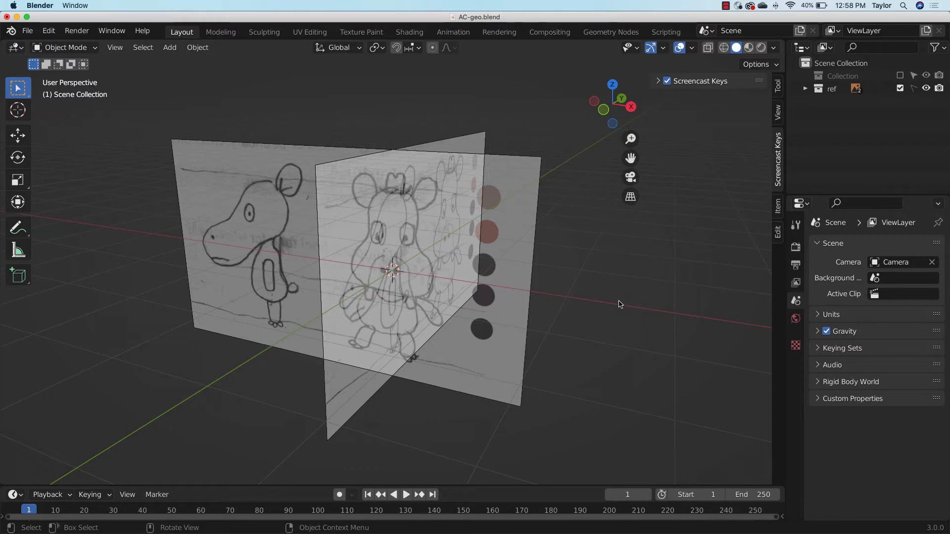
Add a Round Cube mesh at the world origin
key(shift)
key(shift+a)
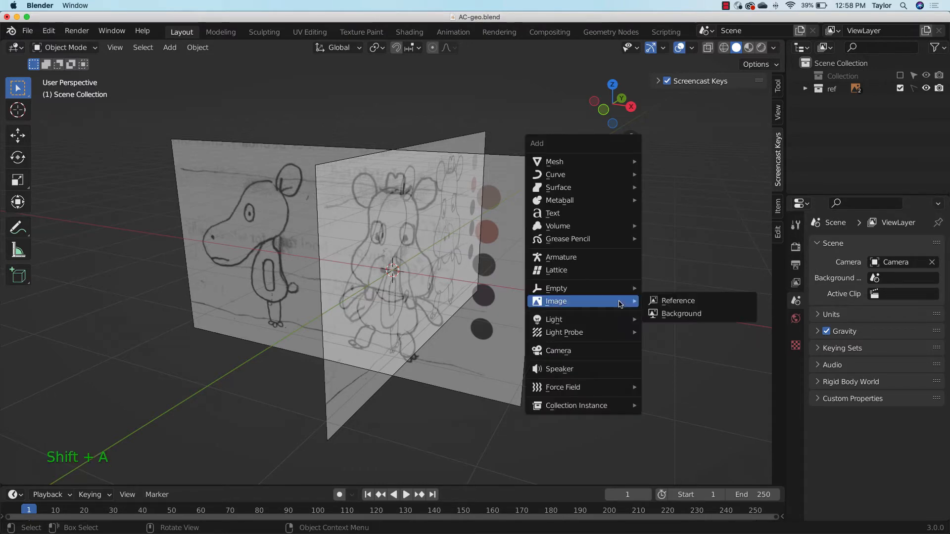
mouse_move(608, 159)
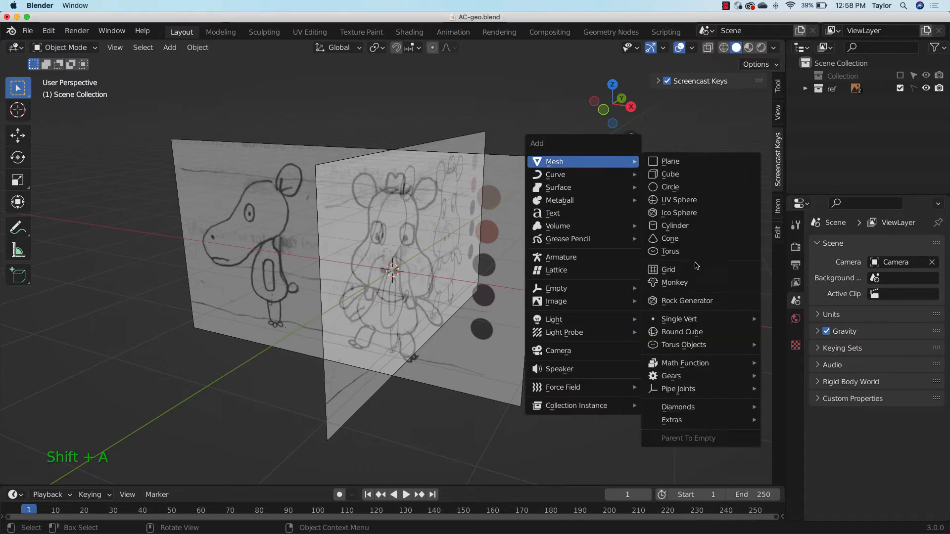
click(707, 336)
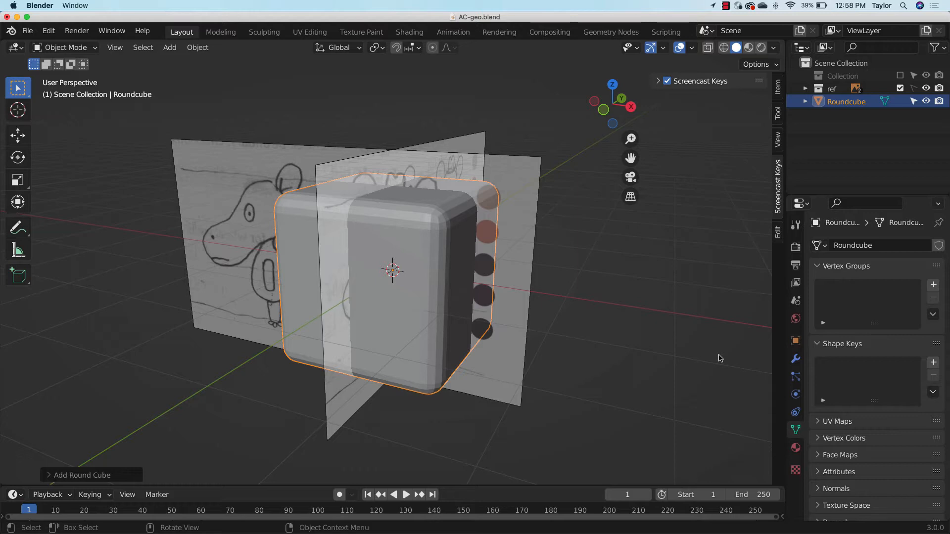
Set the round cube's radius to 1.00 in its creation settings, keeping the size at 2.00 on each axis
click(122, 476)
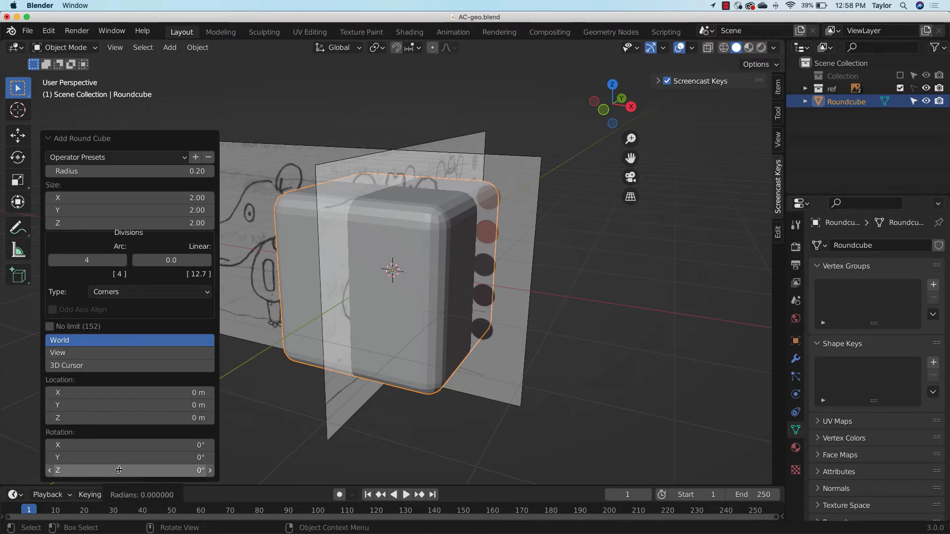
click(210, 171)
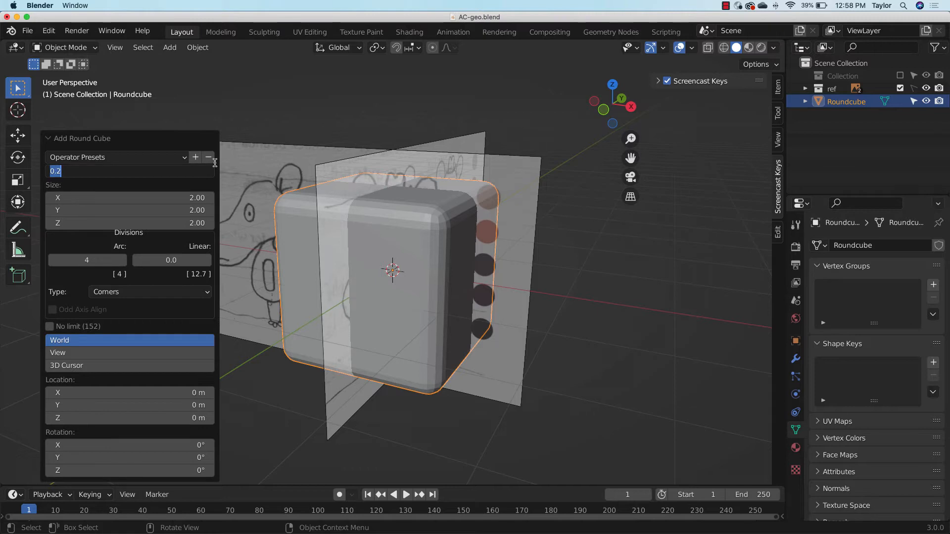
text(1)
key(Tab)
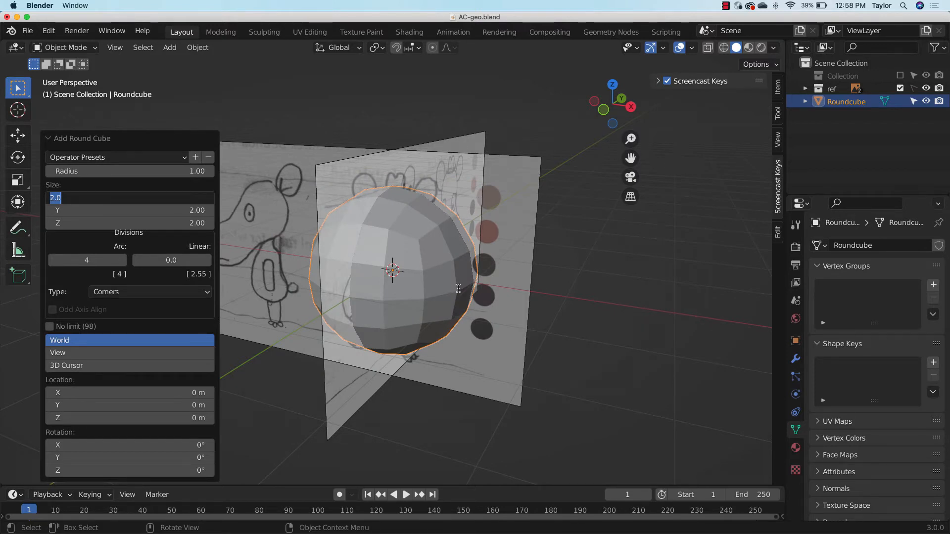
click(124, 265)
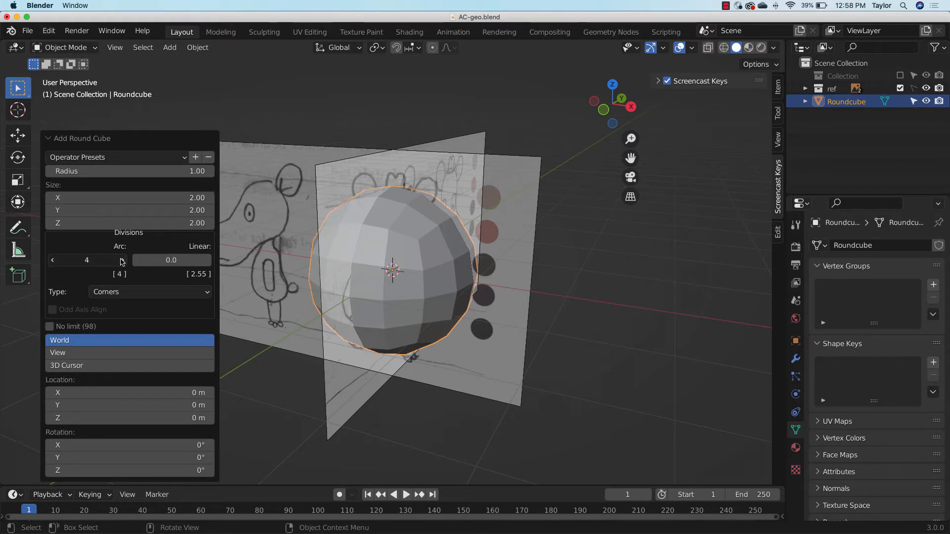
Try up to 7 arc divisions on the round cube and return the value to 4
click(125, 260)
click(126, 260)
click(126, 260)
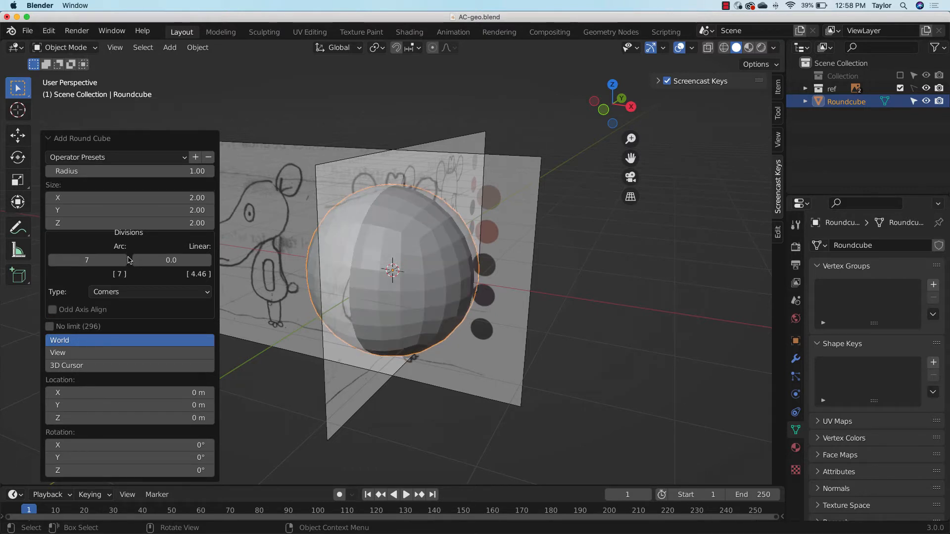
click(54, 261)
click(54, 260)
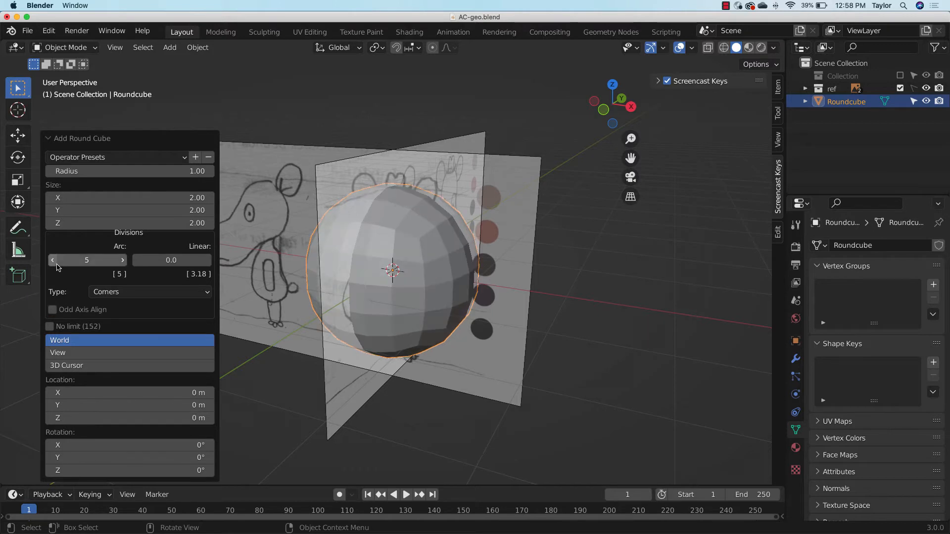
click(59, 260)
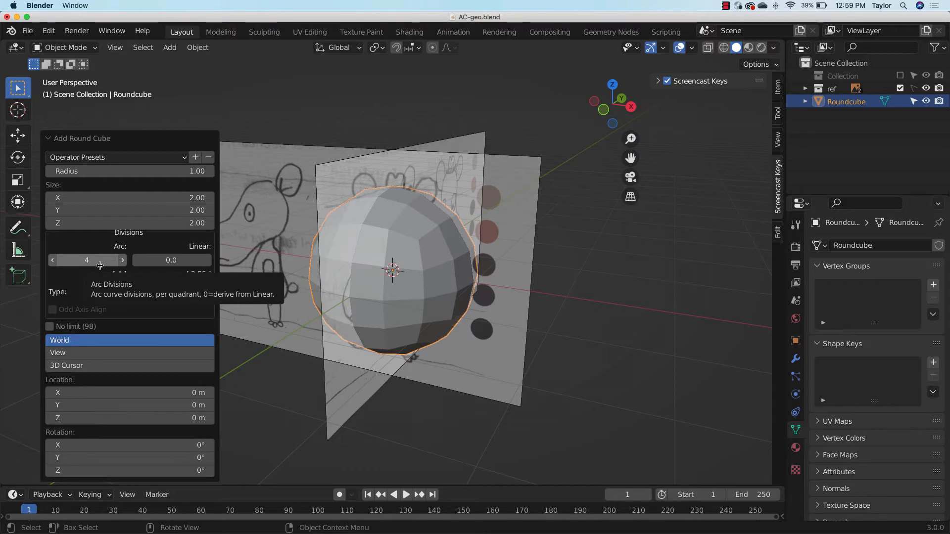
Add a Subdivision Surface modifier to the round cube with the viewport level set to 2
click(284, 102)
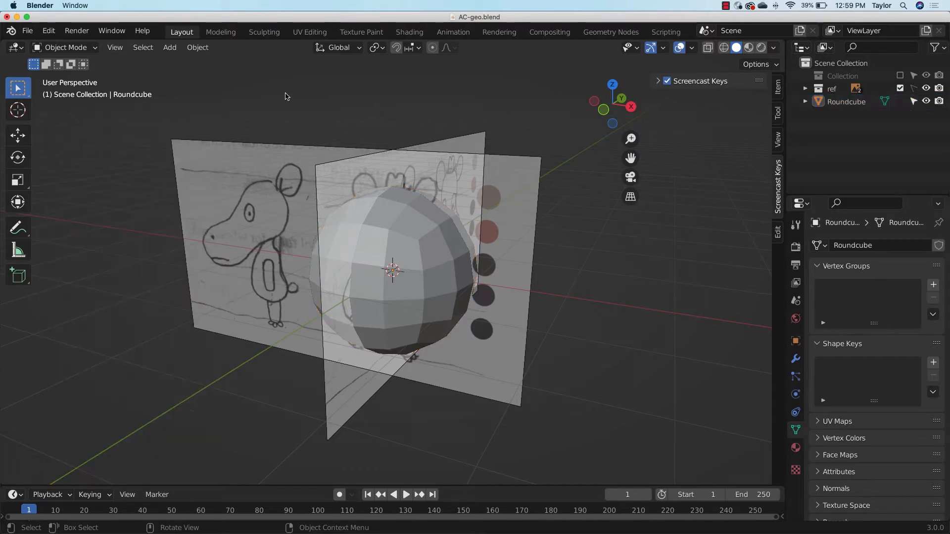
click(442, 282)
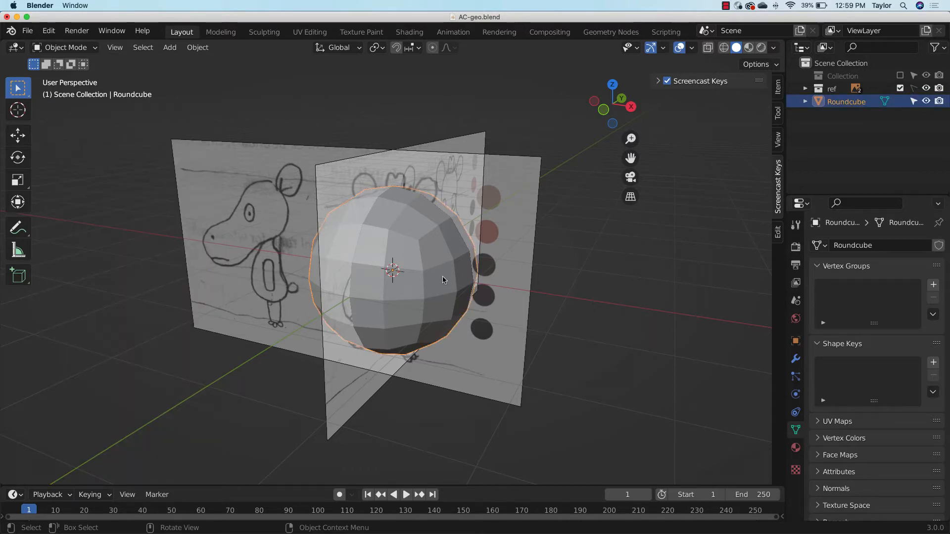
click(795, 359)
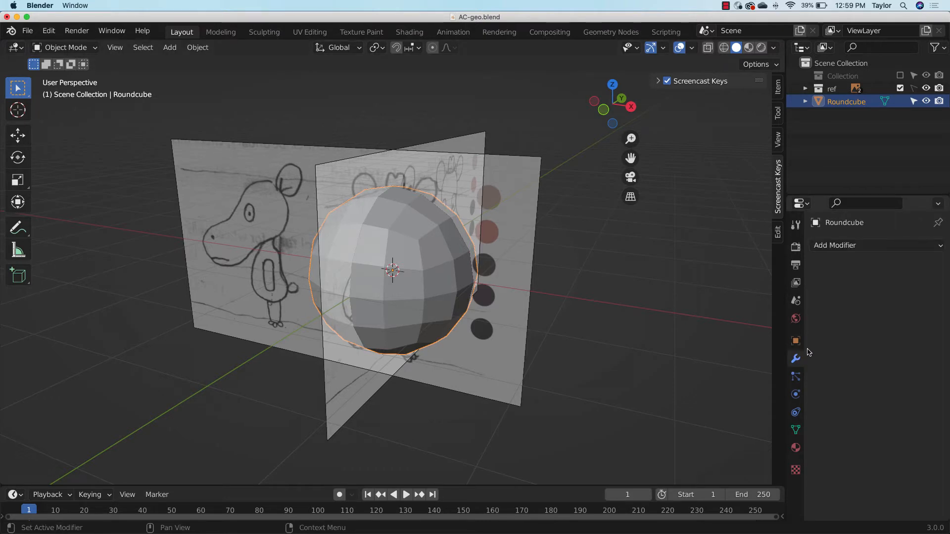
click(858, 246)
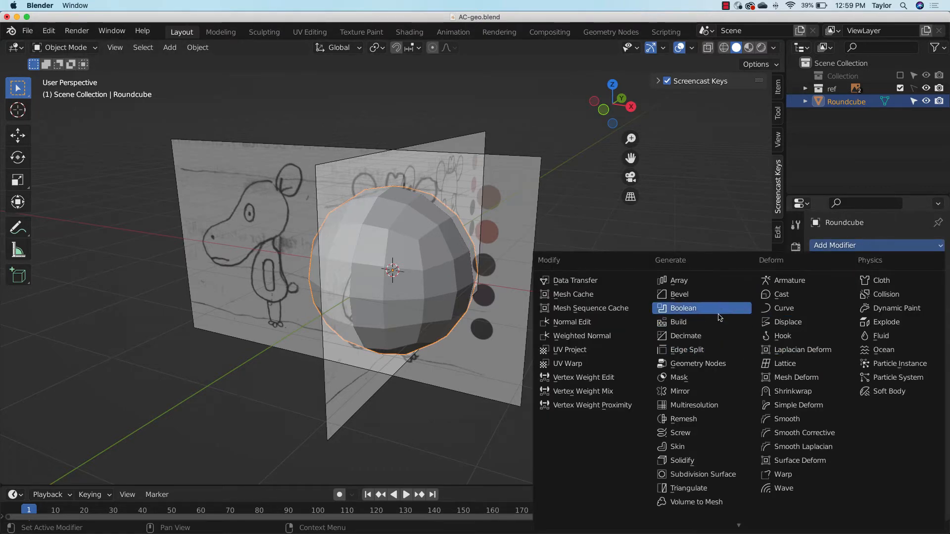
click(696, 475)
click(928, 301)
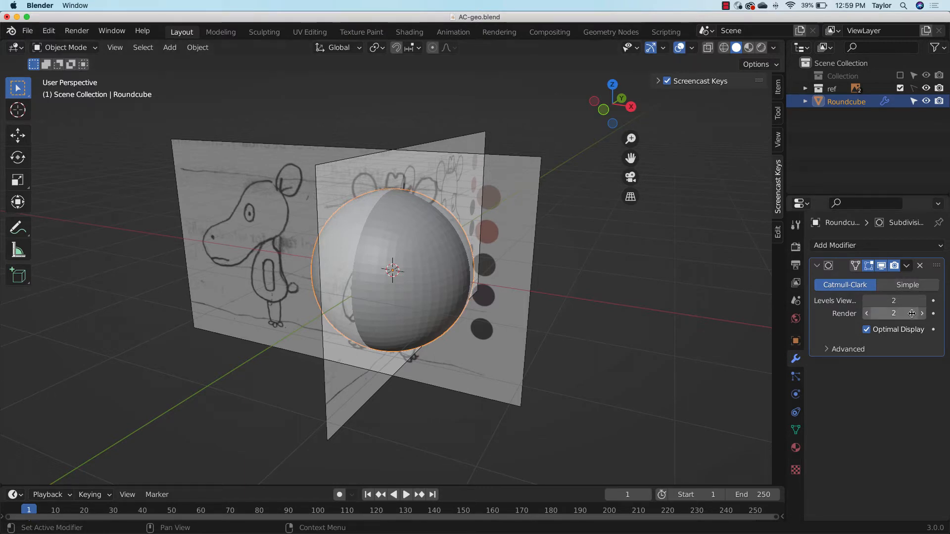
Toggle the Subdivision modifier's viewport display off and on to compare the round cube with and without smoothing
click(887, 266)
click(886, 267)
click(887, 267)
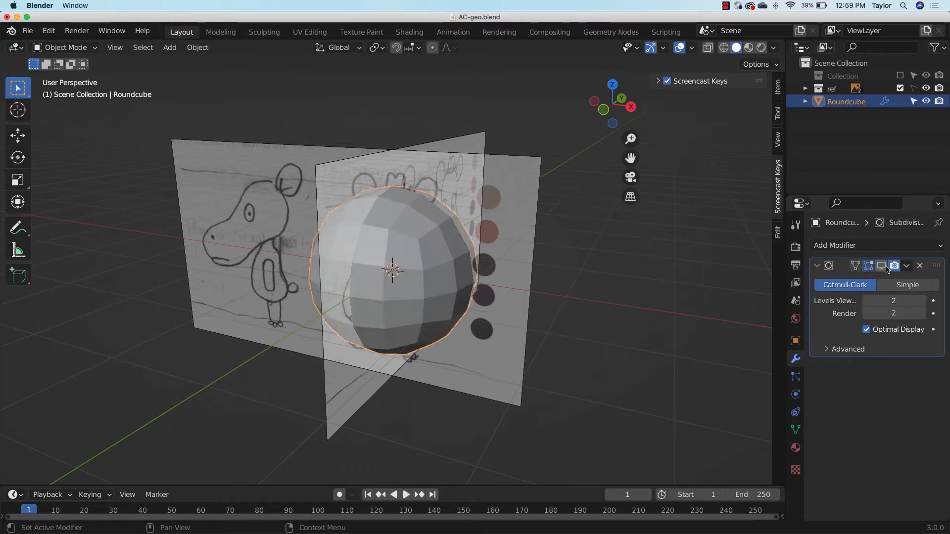
click(887, 266)
click(887, 267)
click(887, 267)
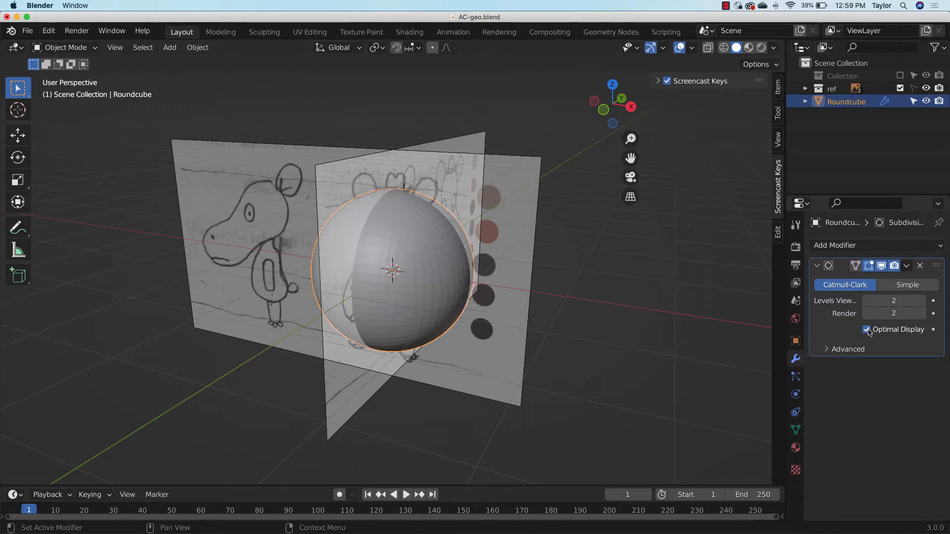
Apply Shade Smooth to the round cube and briefly check its mesh in Edit Mode
right_click(444, 254)
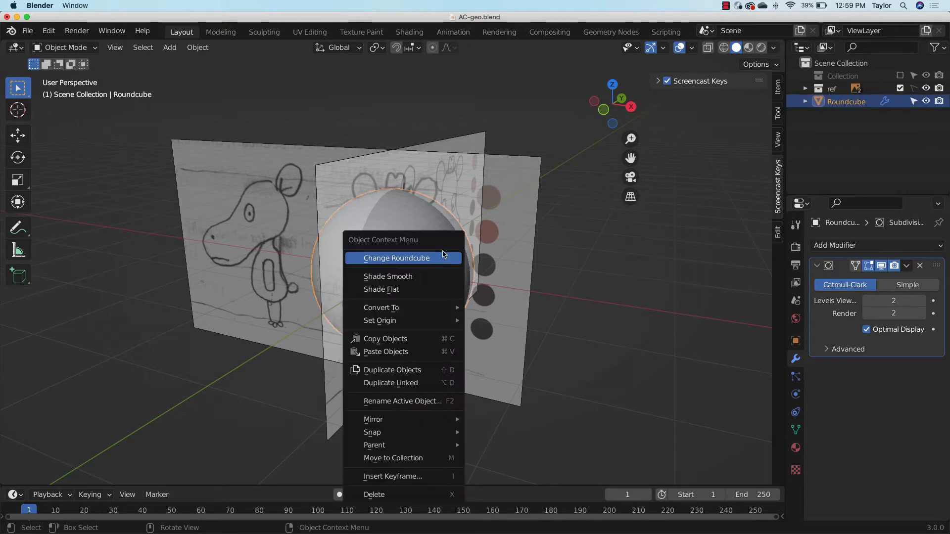
click(429, 280)
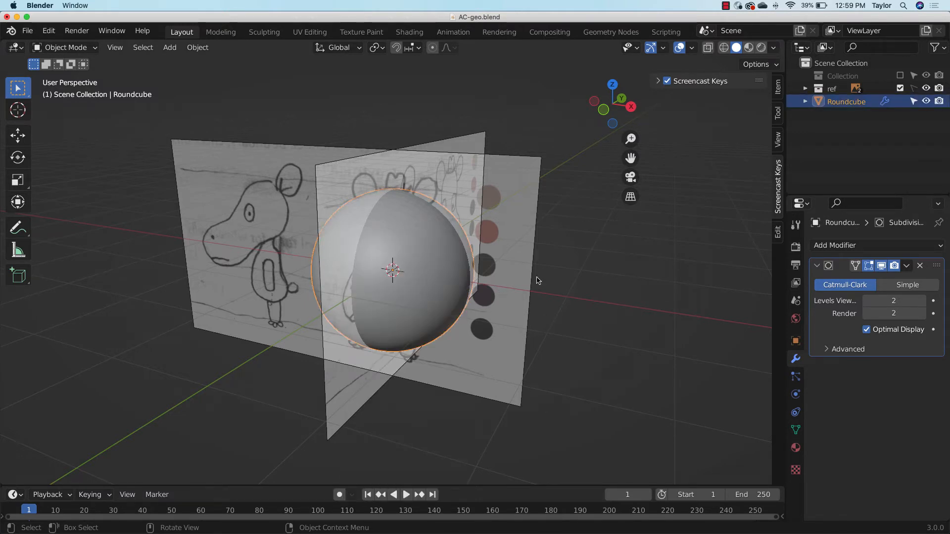
mouse_move(555, 270)
middle_down()
mouse_move(507, 268)
mouse_move(558, 274)
mouse_move(547, 281)
middle_up()
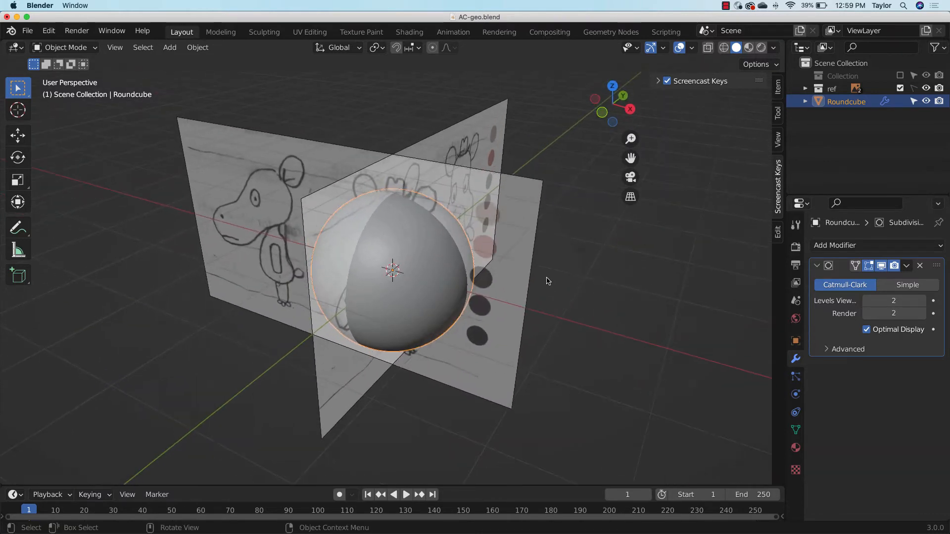
key(Tab)
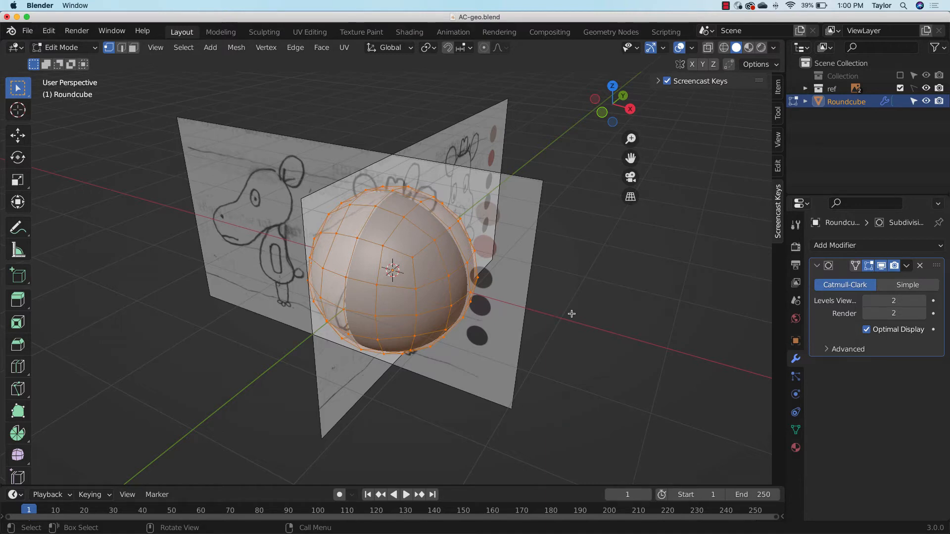
key(Tab)
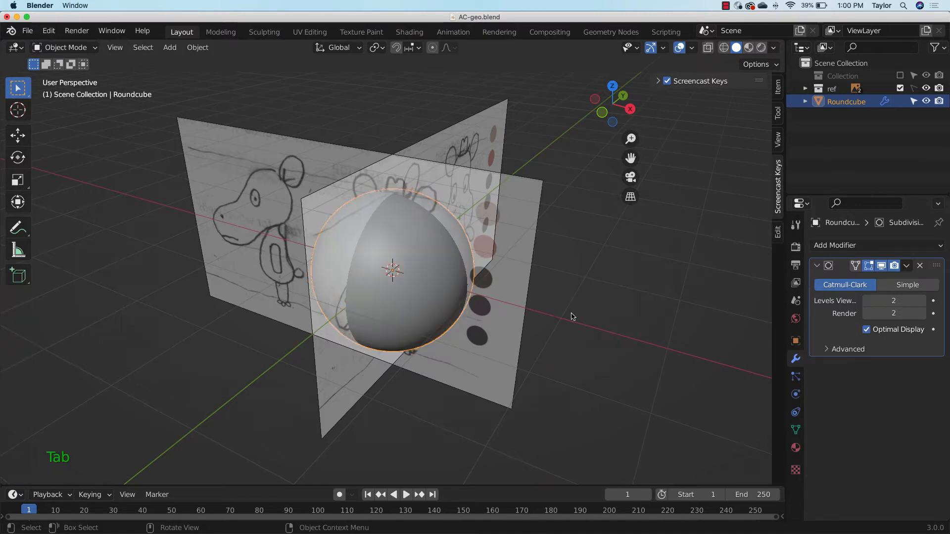
Reselect the round cube and mirror it with AutoMirror on the X axis, positive orientation, with Cut and Mirror and Use Clip enabled
click(684, 294)
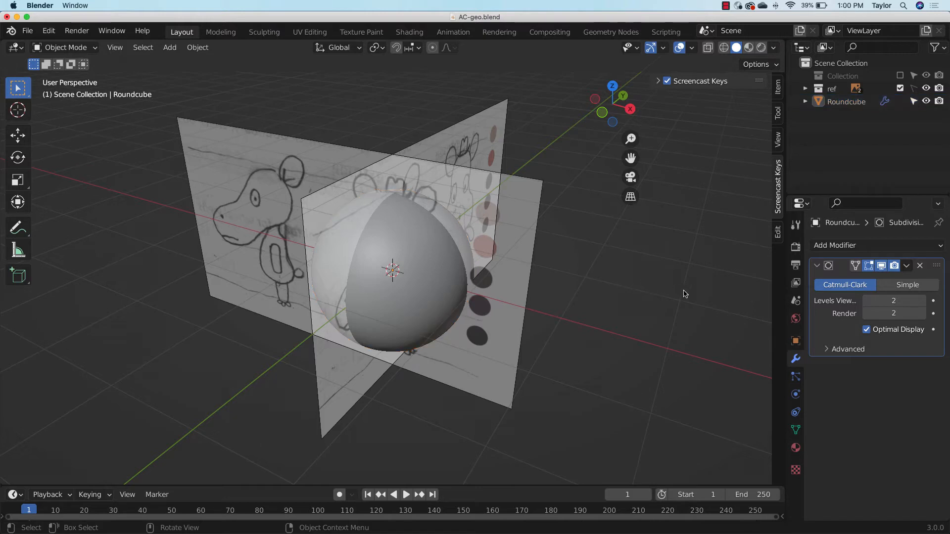
click(442, 280)
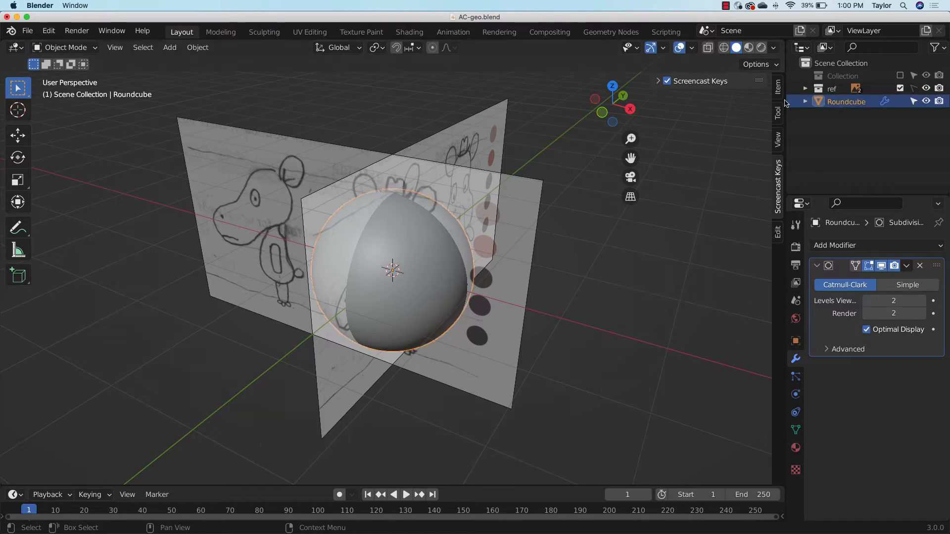
key(n)
key(n)
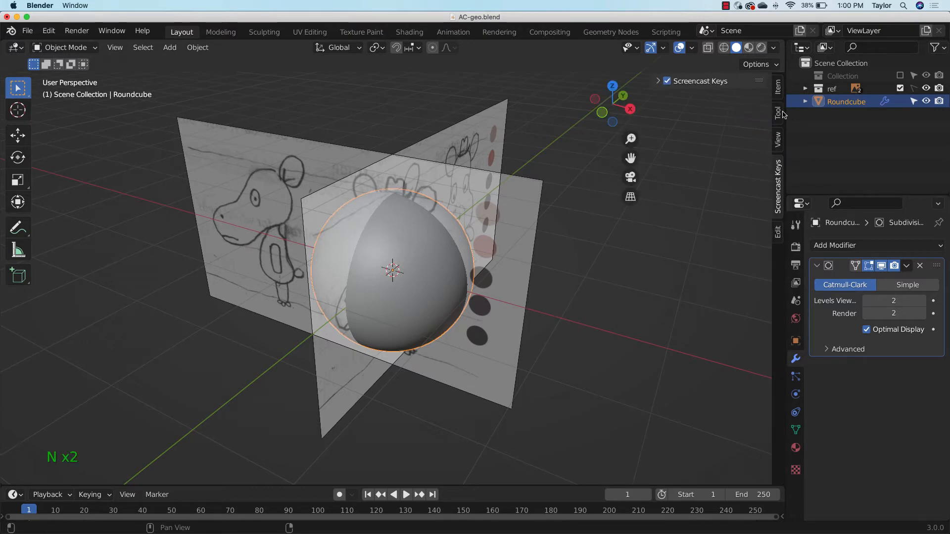
click(777, 231)
click(667, 82)
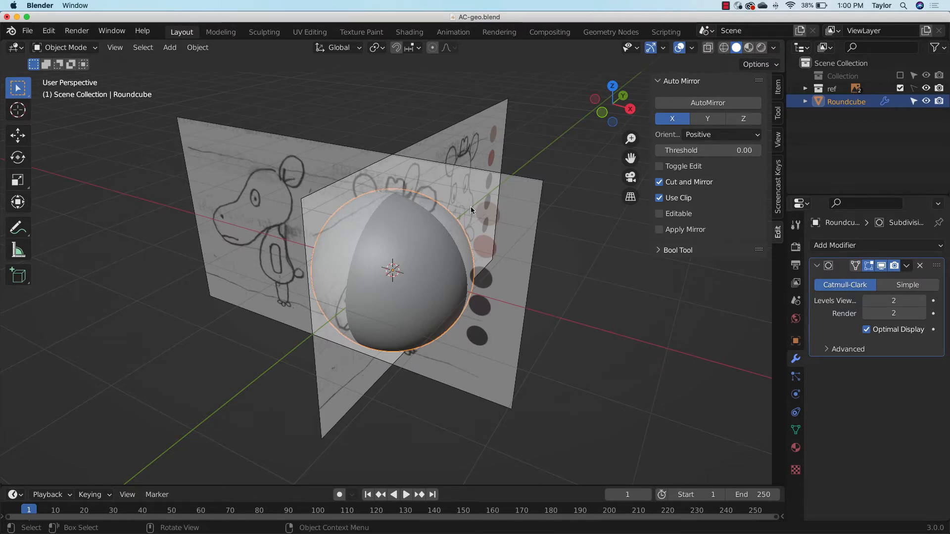
click(727, 103)
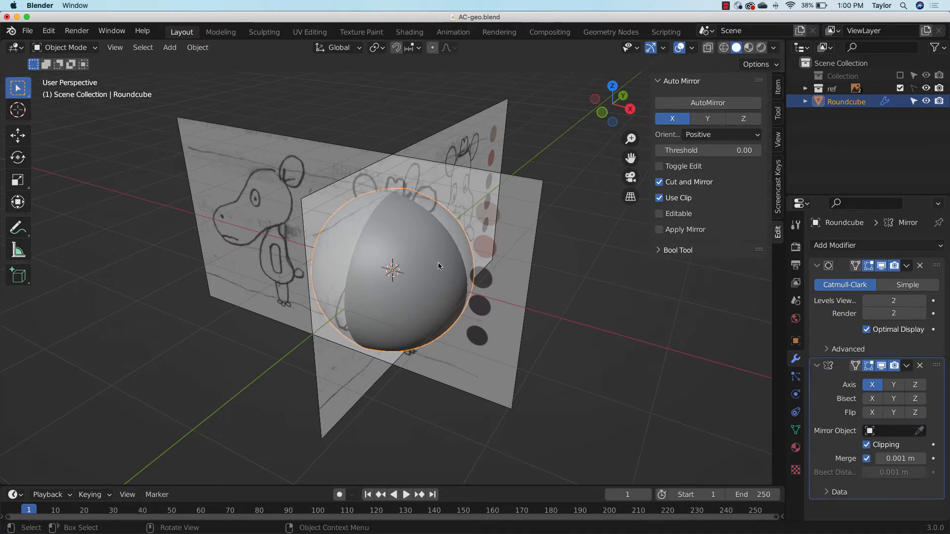
Try moving one vertex of the half mesh in Edit Mode to test the mirroring, and cancel the move
key(Tab)
middle_drag(504, 314, 579, 319)
middle_drag(565, 276, 445, 233)
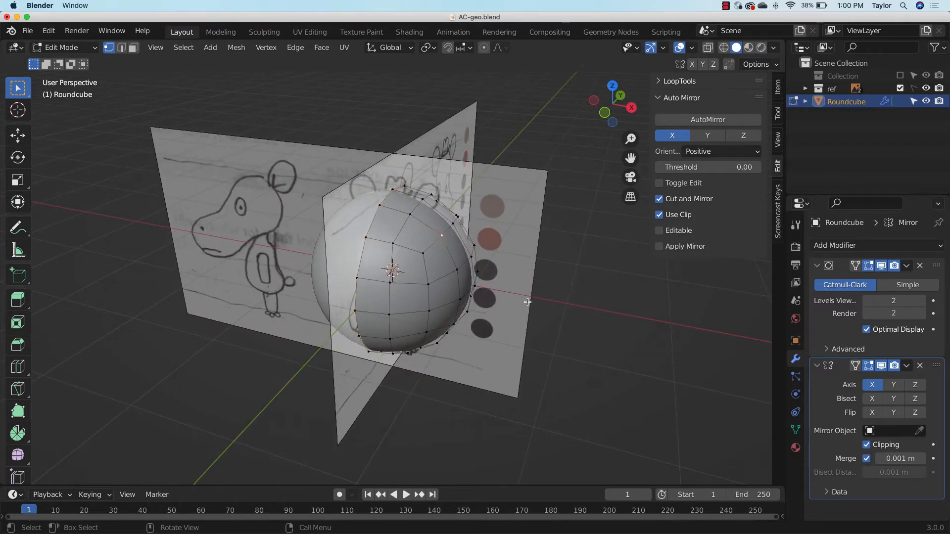
key(g)
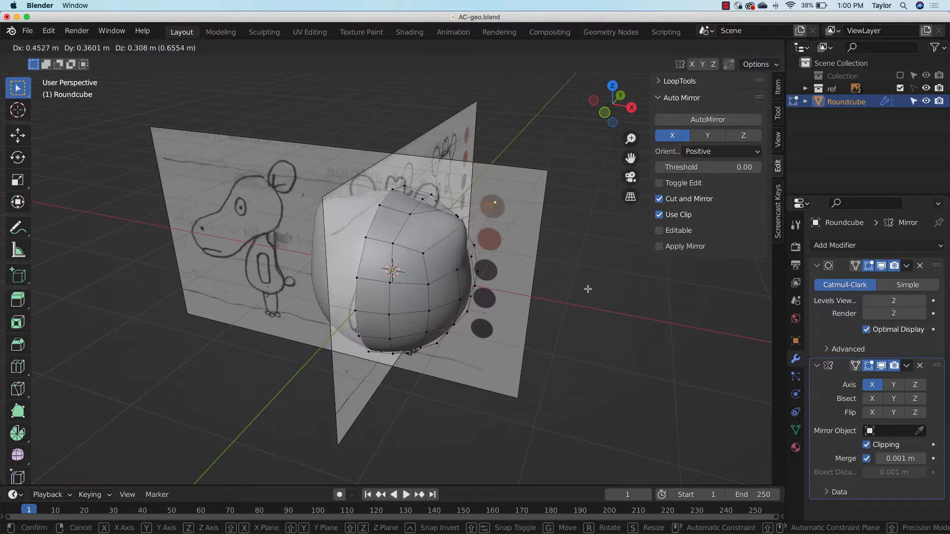
key(Escape)
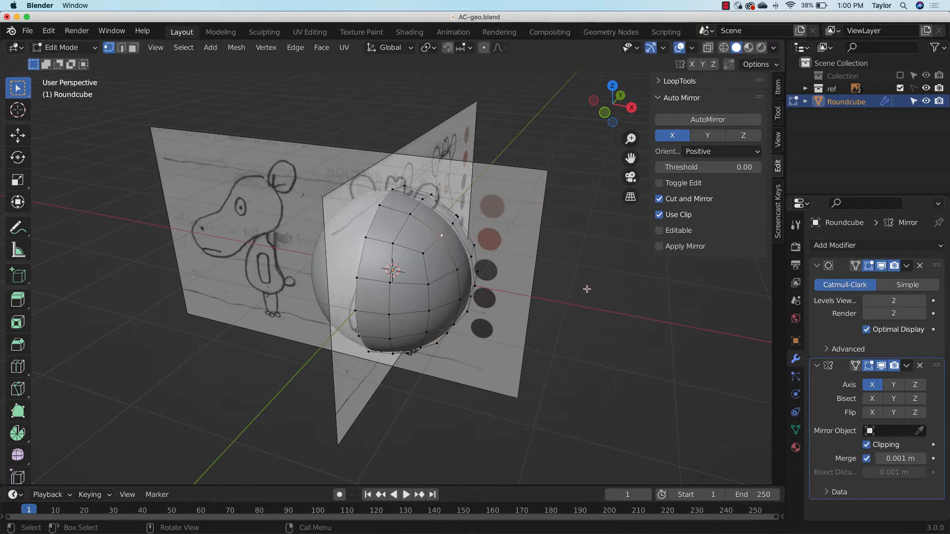
Hide the viewport sidebar and exclude the ref collection from the view layer
key(n)
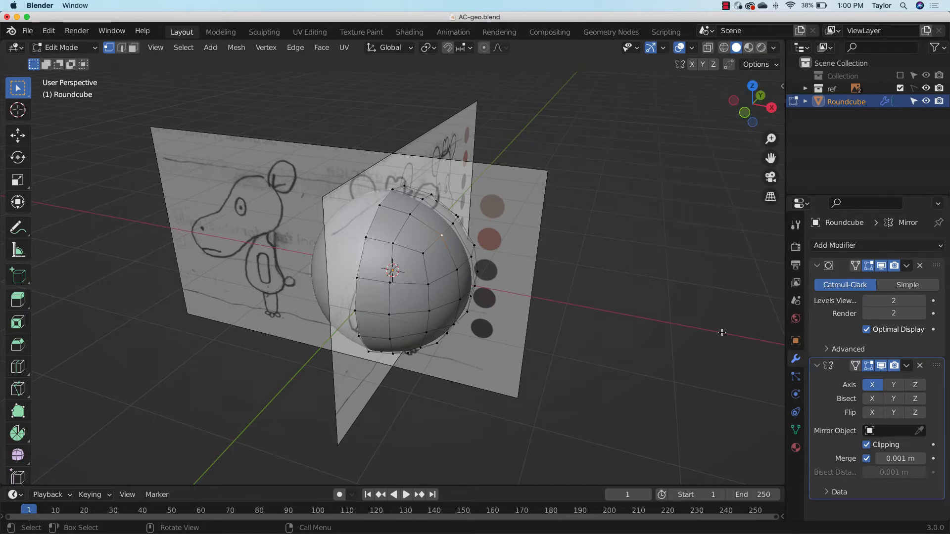
middle_drag(721, 332, 610, 305)
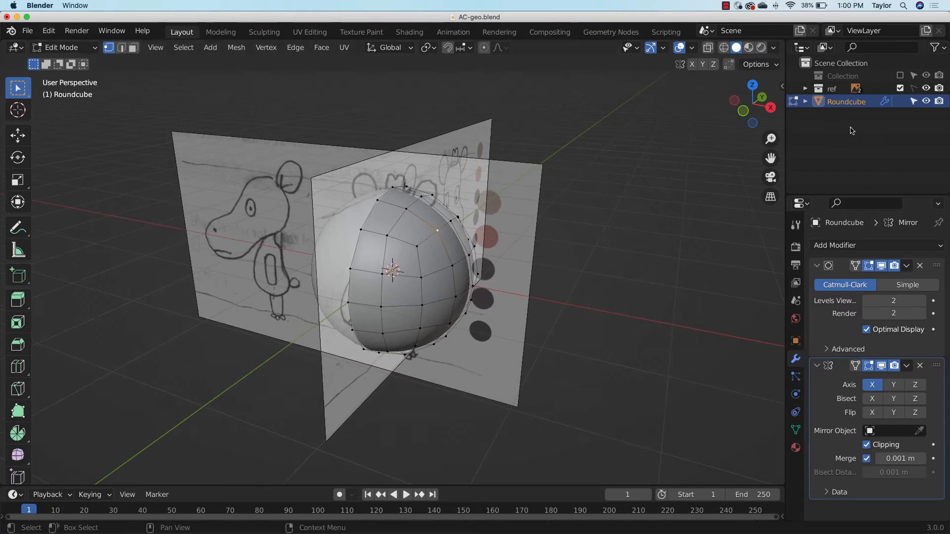
click(926, 89)
click(927, 88)
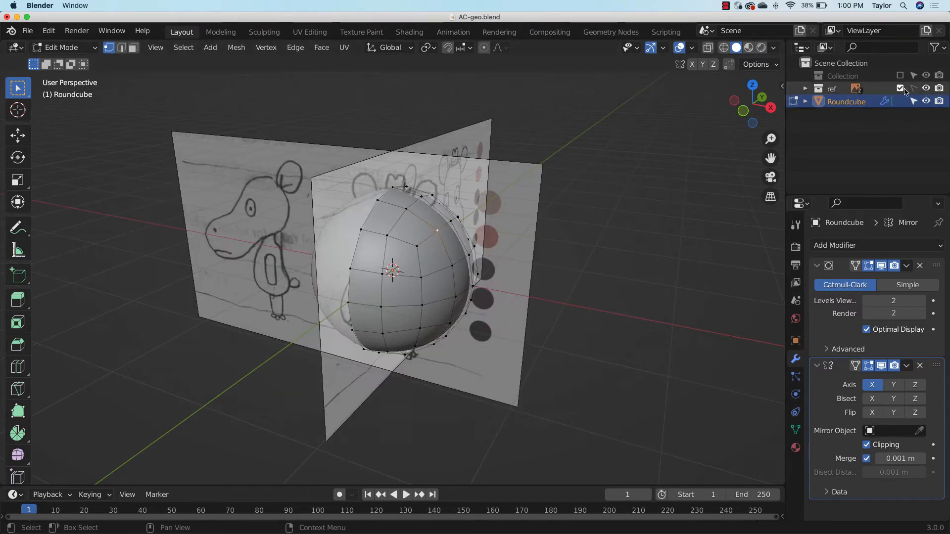
click(901, 88)
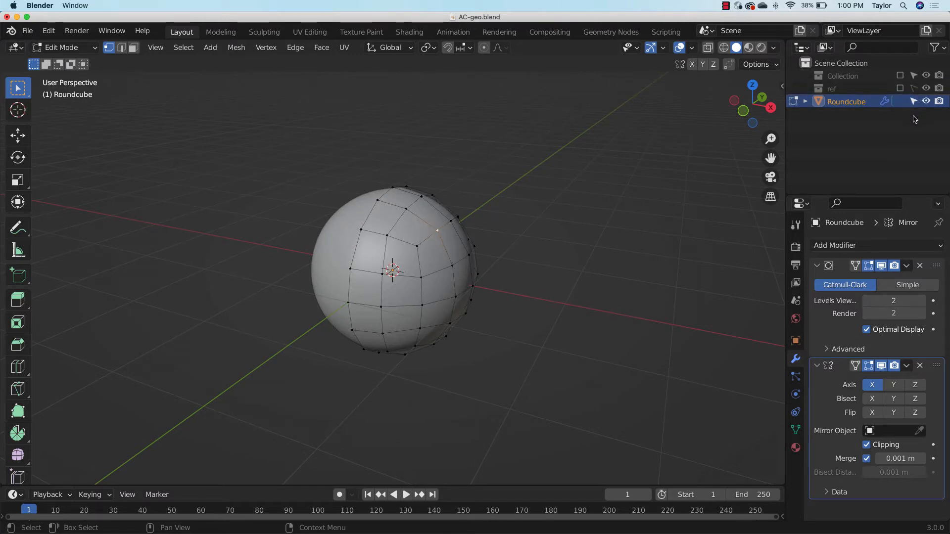
Return to Object Mode, collapse both modifiers and move the Mirror modifier above the Subdivision modifier in the stack
middle_drag(509, 278, 462, 229)
key(Tab)
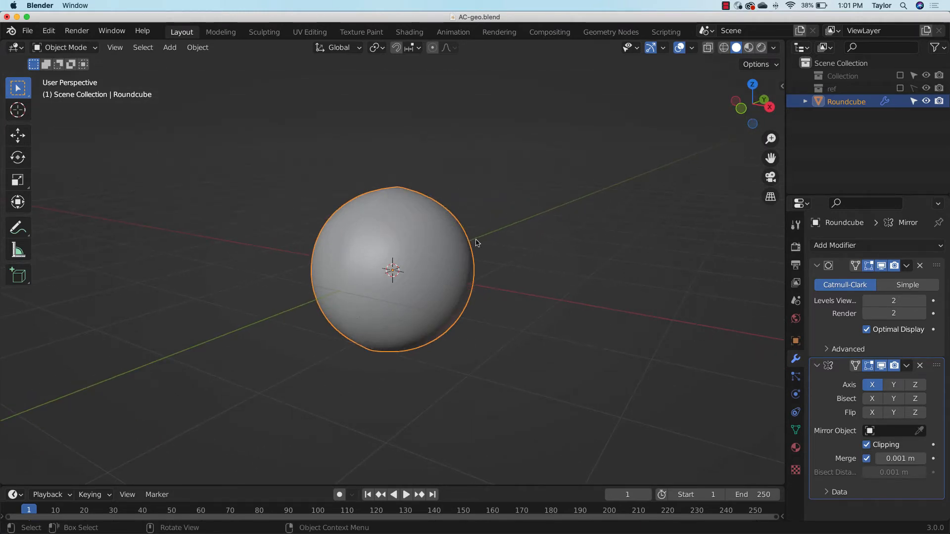
mouse_move(469, 246)
middle_down()
mouse_move(487, 255)
mouse_move(506, 203)
mouse_move(500, 231)
mouse_move(535, 268)
mouse_move(513, 267)
middle_up()
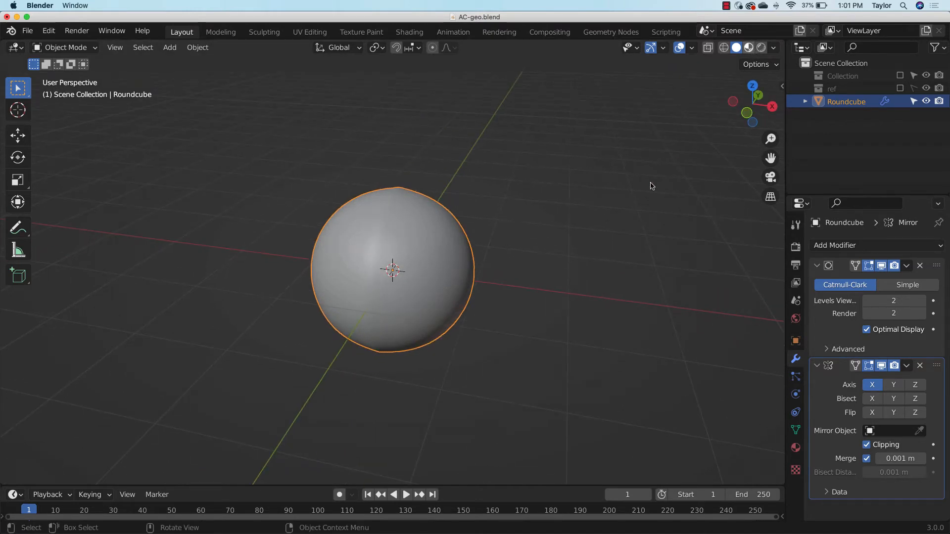
mouse_move(586, 284)
middle_down()
mouse_move(522, 291)
mouse_move(579, 276)
middle_up()
click(736, 48)
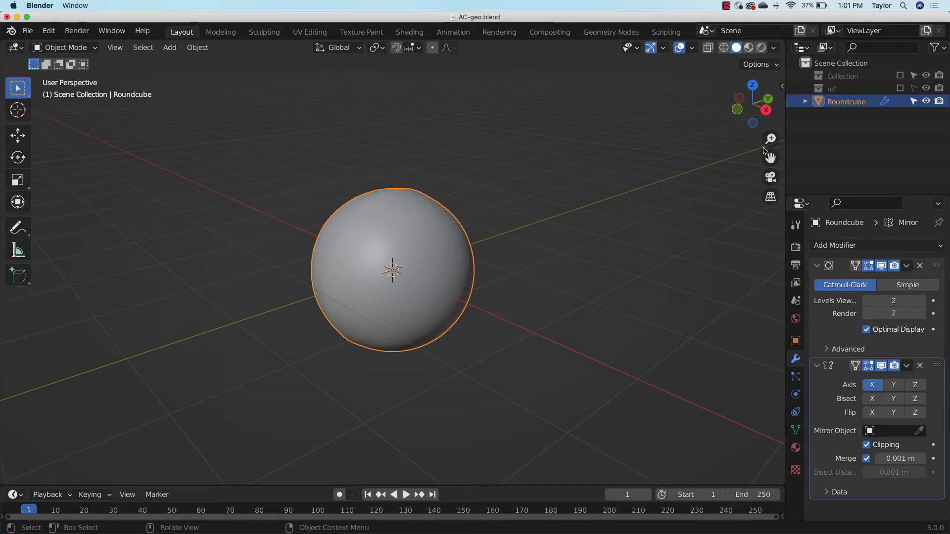
click(816, 366)
click(817, 266)
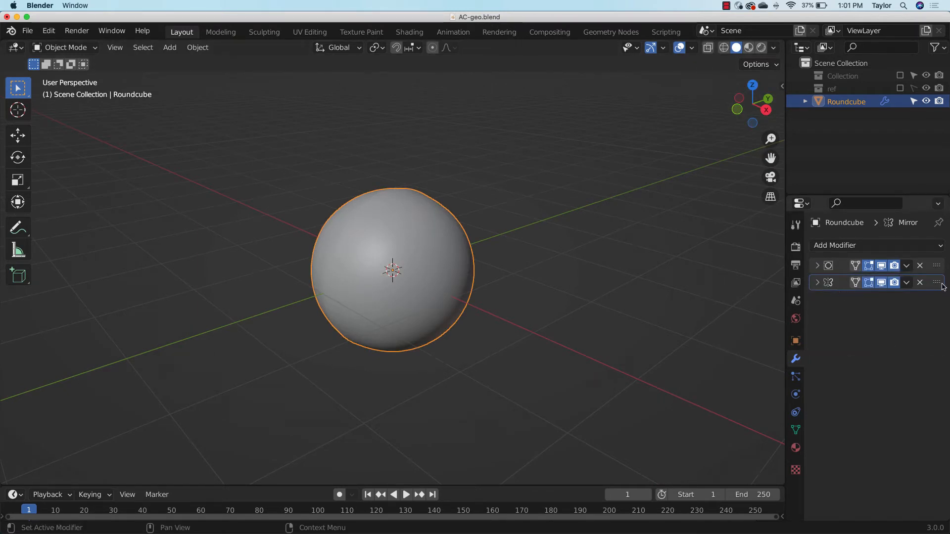
drag(939, 286, 942, 266)
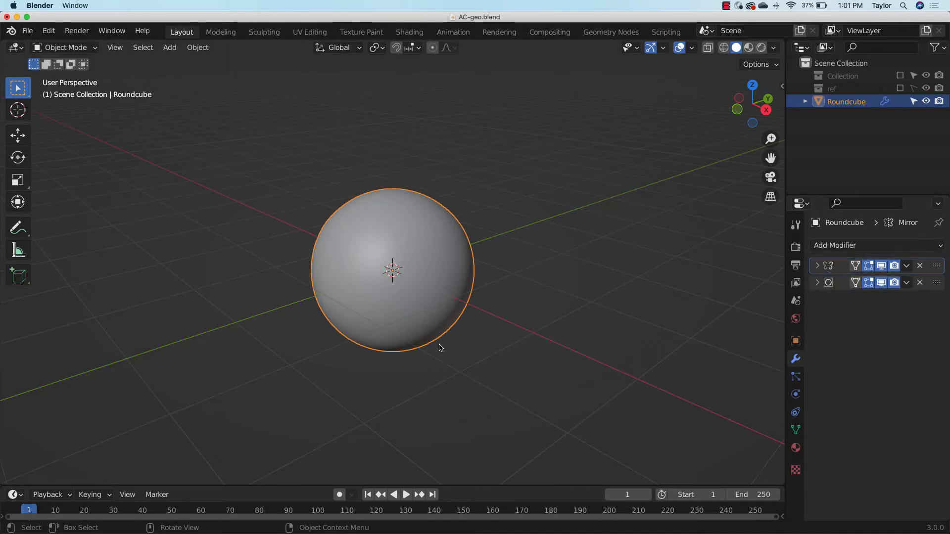
middle_drag(438, 343, 533, 248)
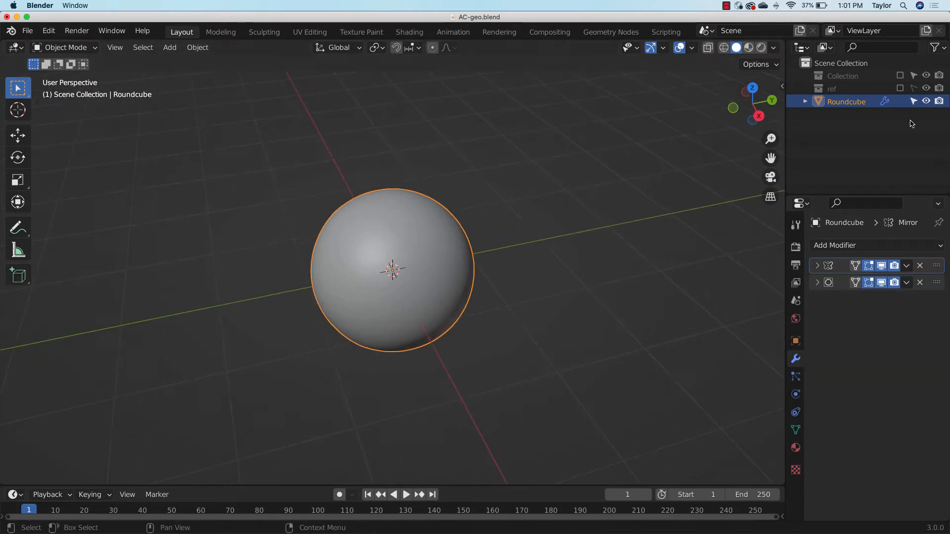
Create a new collection named Howard and move the Roundcube object into it
click(863, 137)
right_click(869, 136)
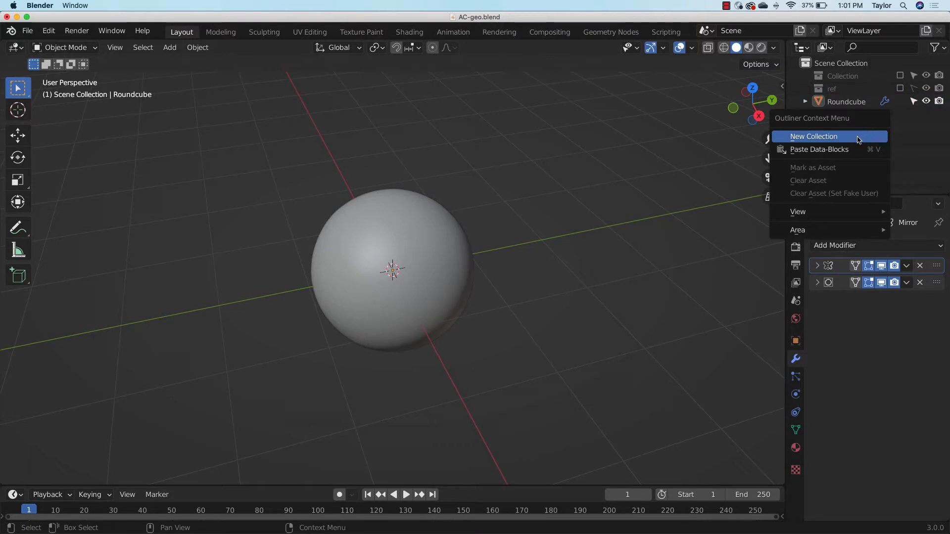
click(871, 136)
double_click(854, 101)
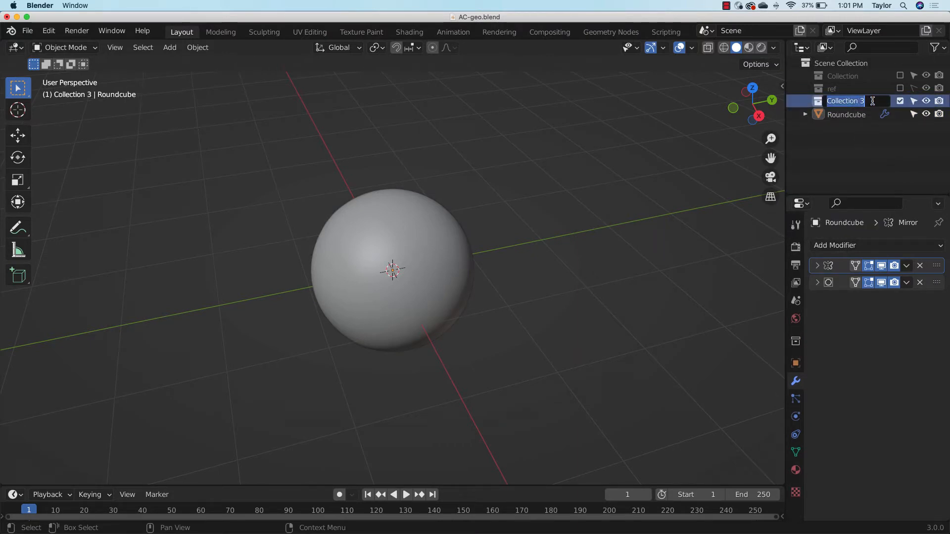
text(Howa)
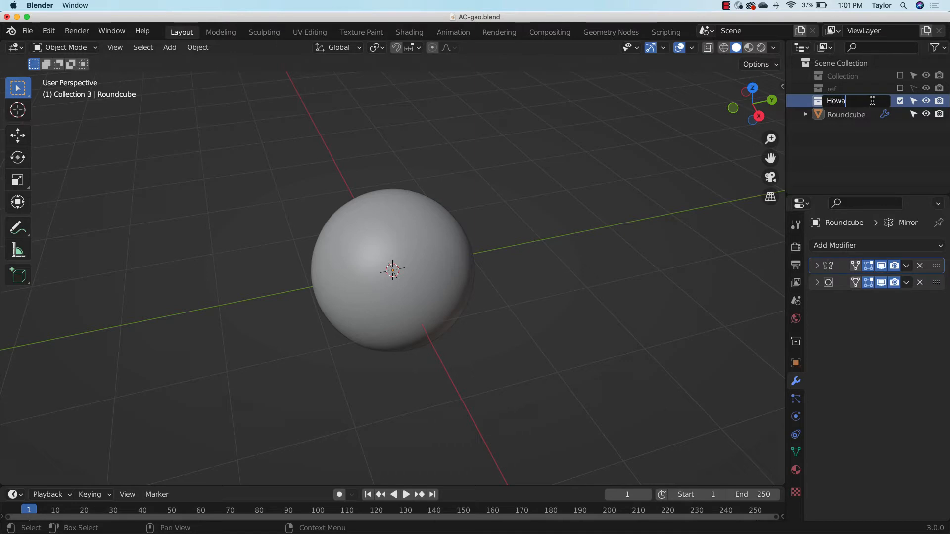
text(rd)
key(Return)
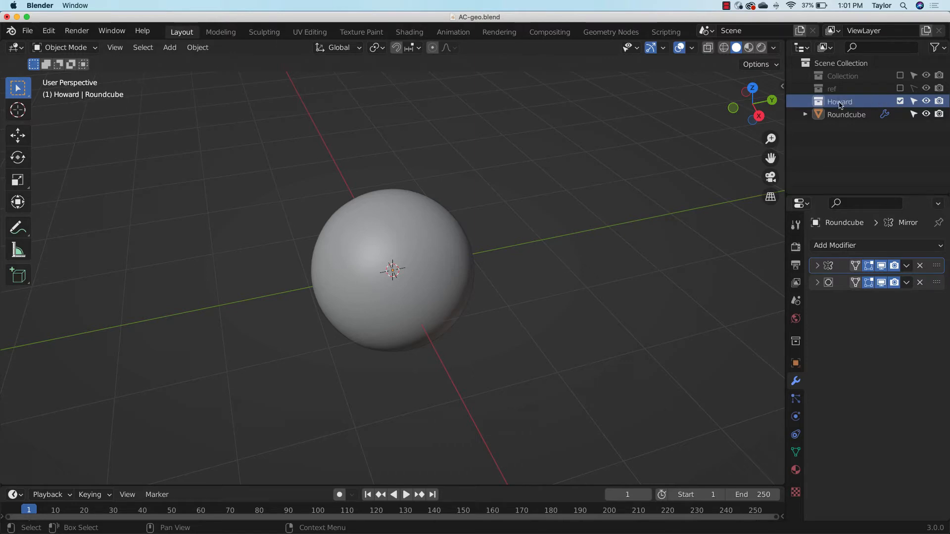
drag(845, 115, 843, 102)
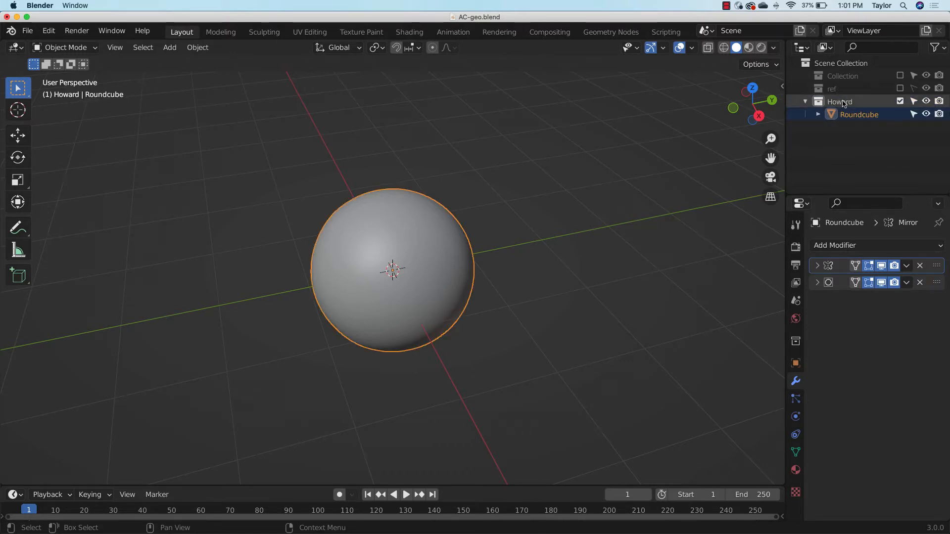
Include the ref collection in the view layer again and enable X-ray to see the turnaround drawings through the sphere
click(899, 88)
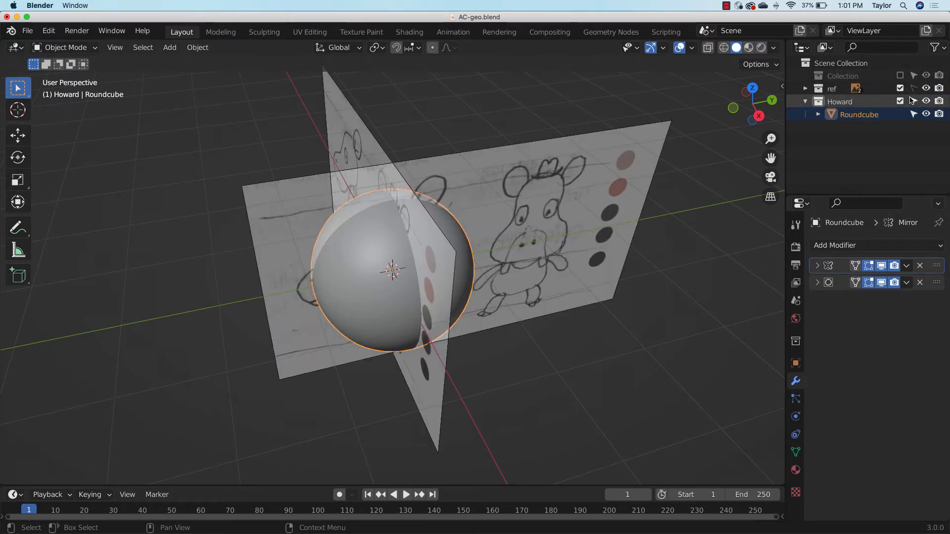
middle_drag(582, 376, 566, 267)
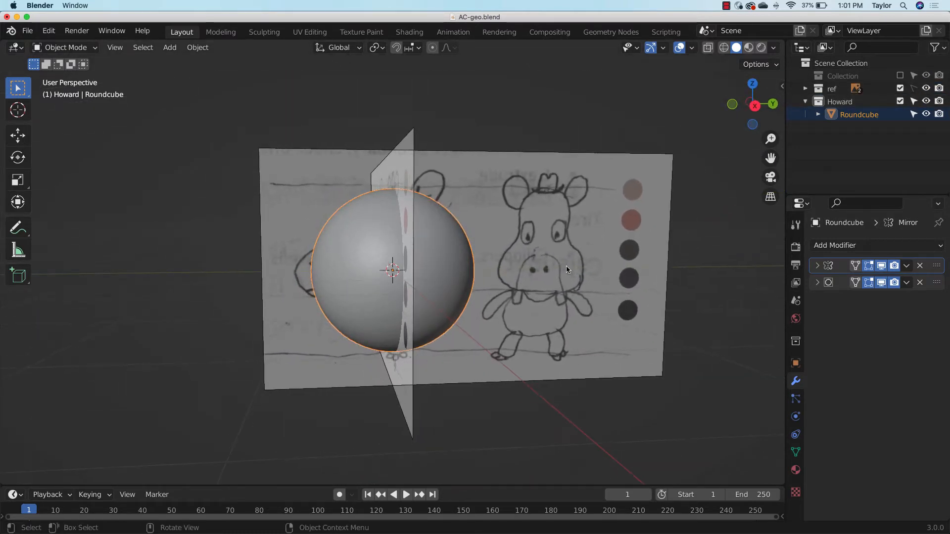
click(709, 48)
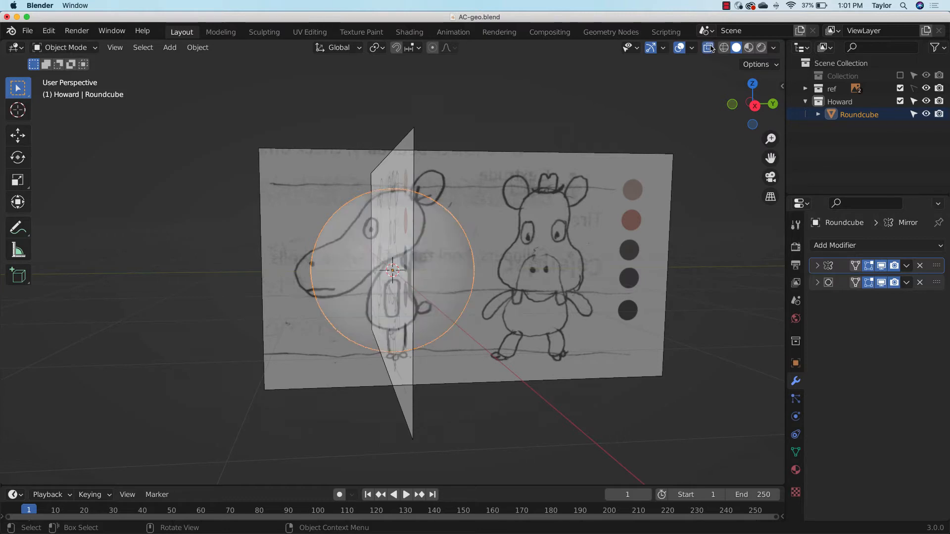
middle_drag(574, 279, 454, 293)
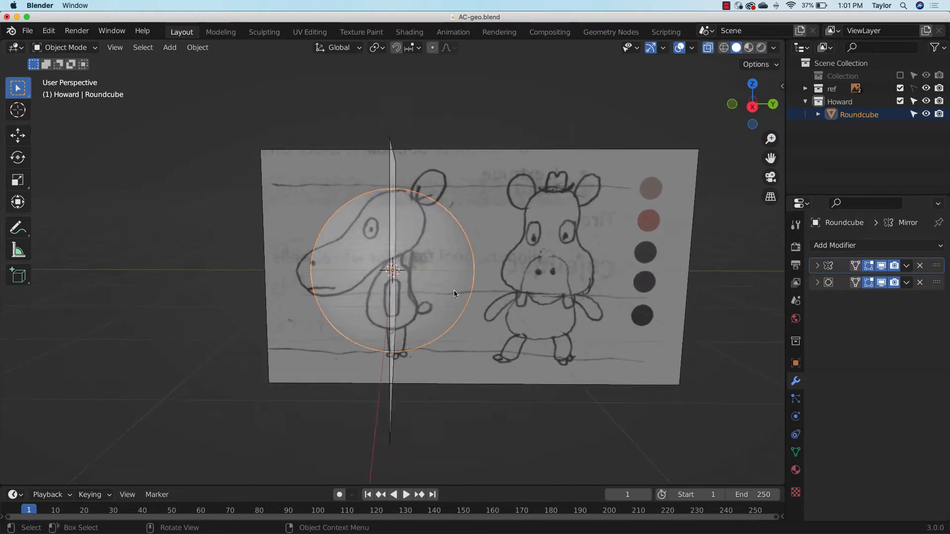
key(Tab)
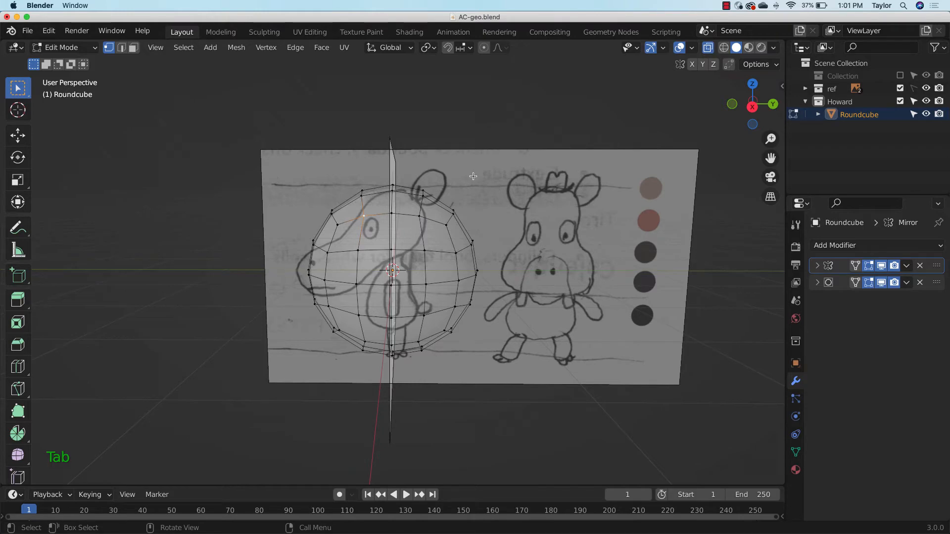
middle_drag(501, 227, 505, 262)
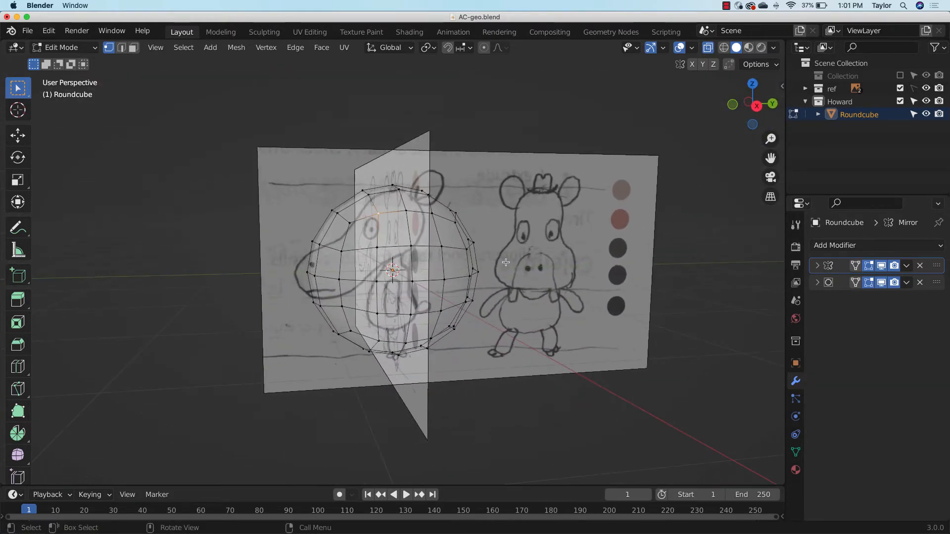
key(Tab)
In the right orthographic view, scale the sphere to about 0.535 and raise it about 0.516 m along Z onto the drawn head
click(756, 106)
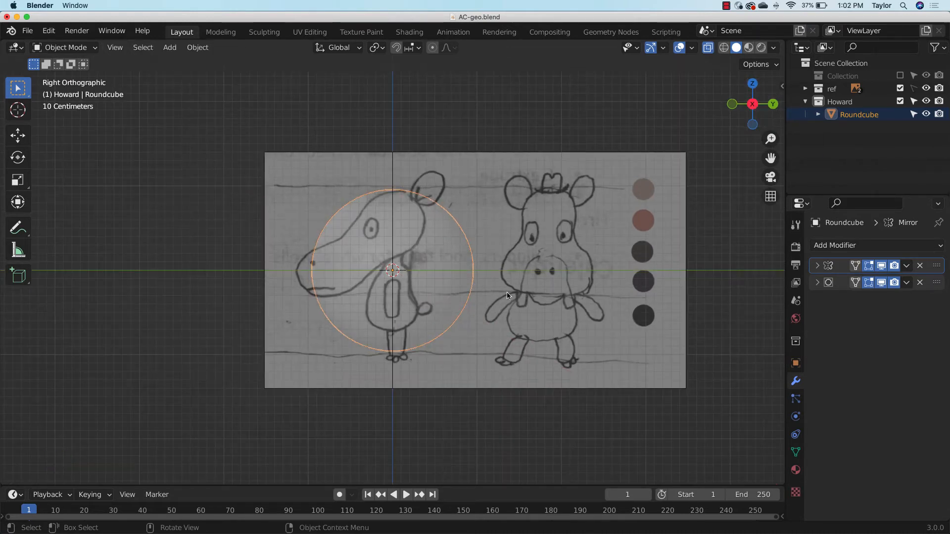
key(s)
click(463, 270)
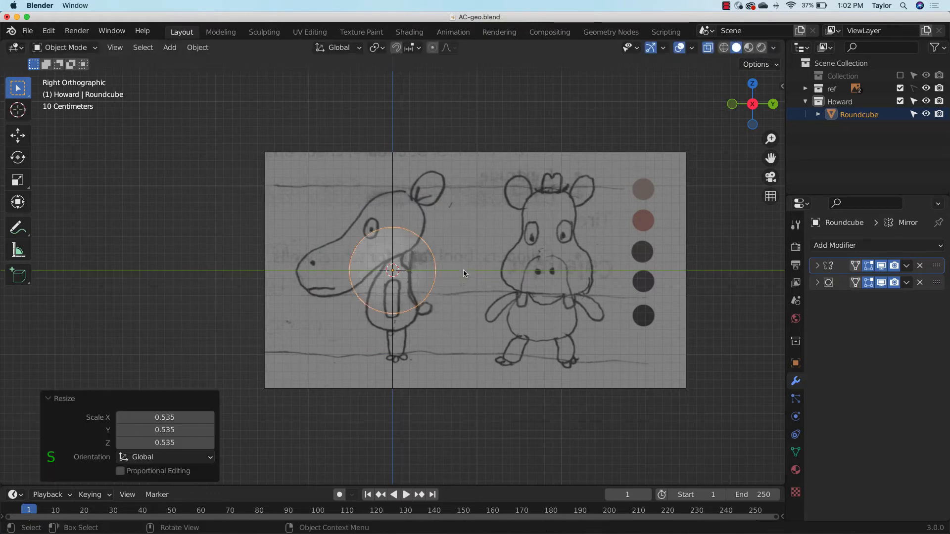
key(g)
key(z)
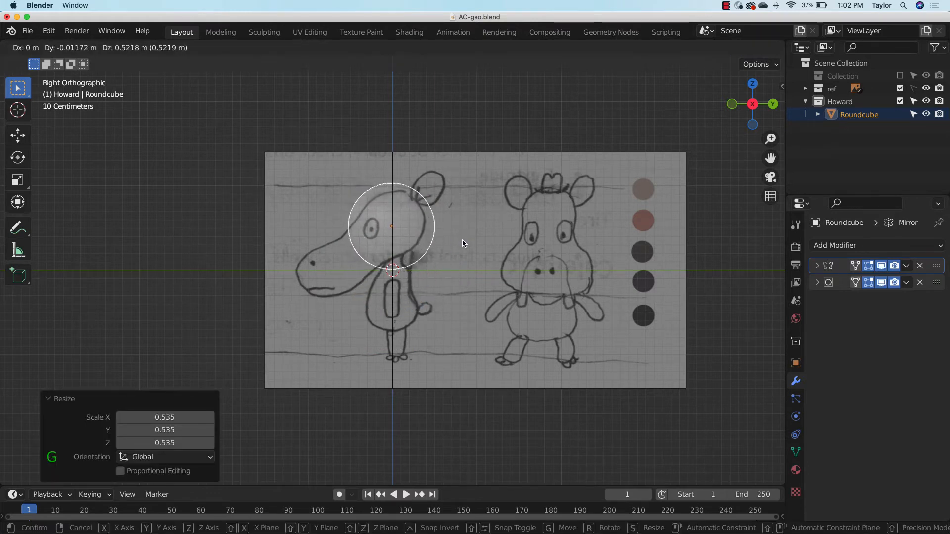
click(464, 244)
Scale the sphere by about 0.8 to match the back of the drawn head and apply all its transforms
key(s)
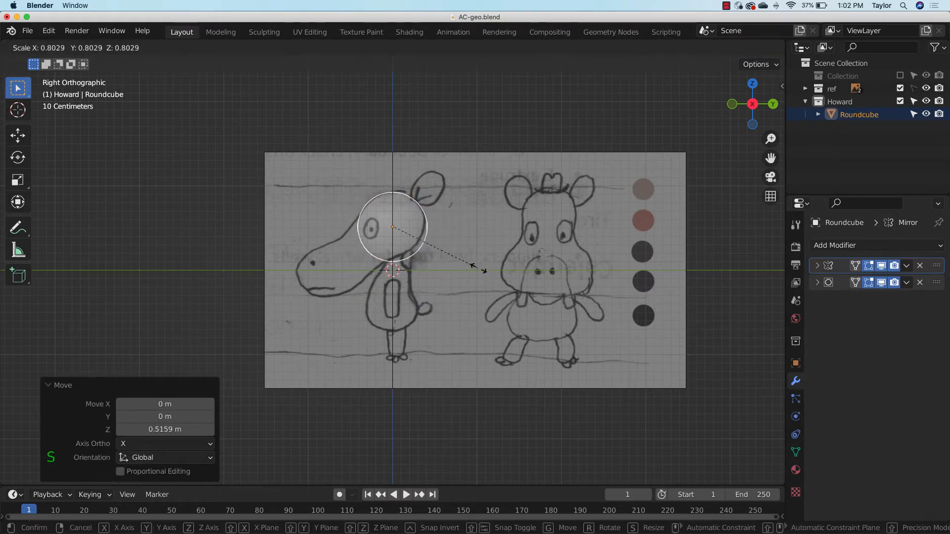
click(479, 265)
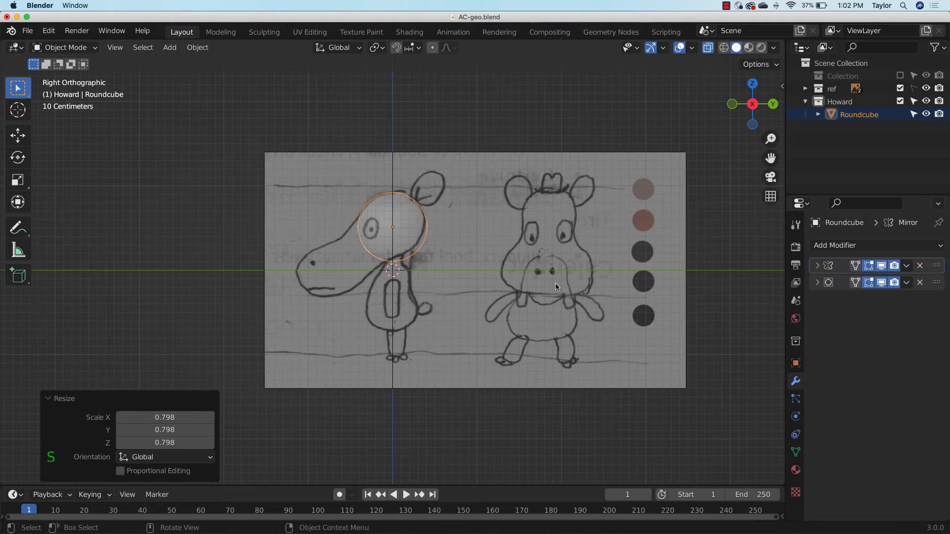
middle_drag(555, 283, 536, 303)
click(751, 105)
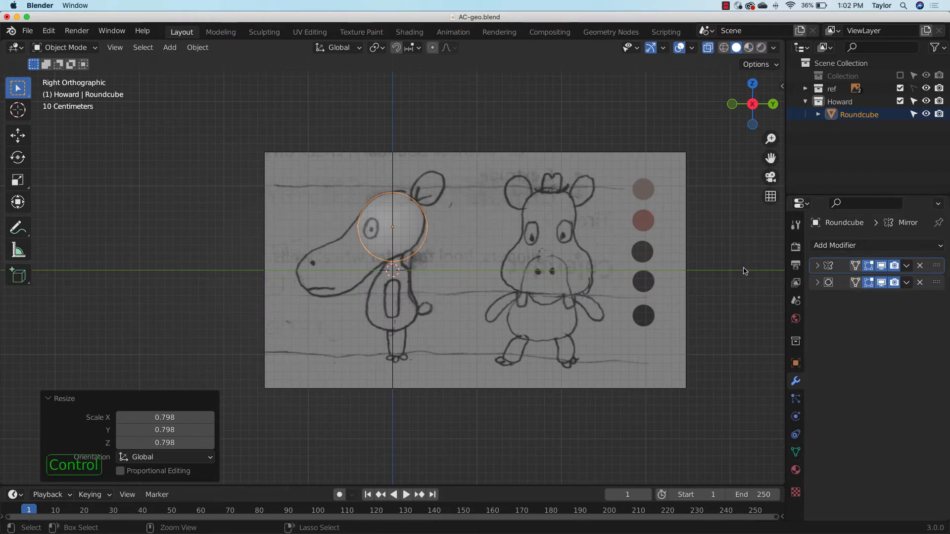
key(ctrl+a)
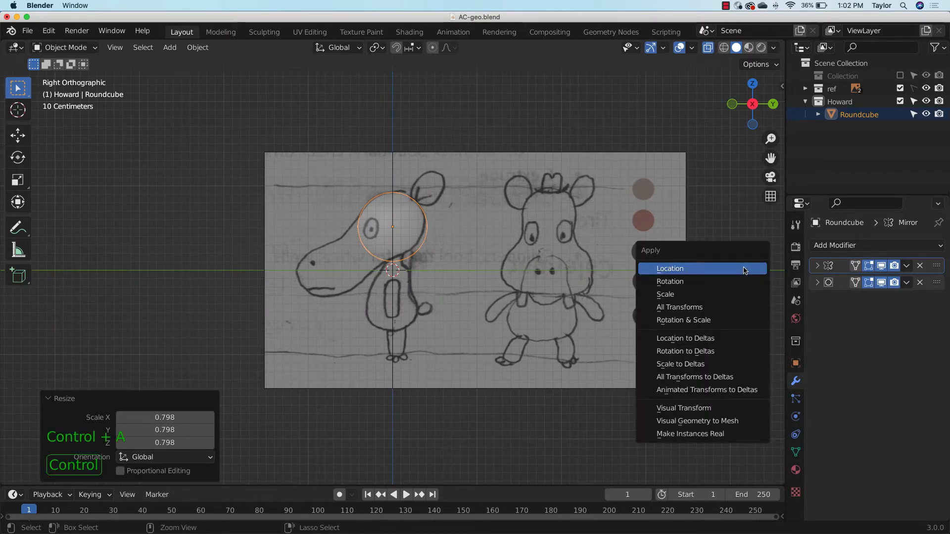
click(704, 307)
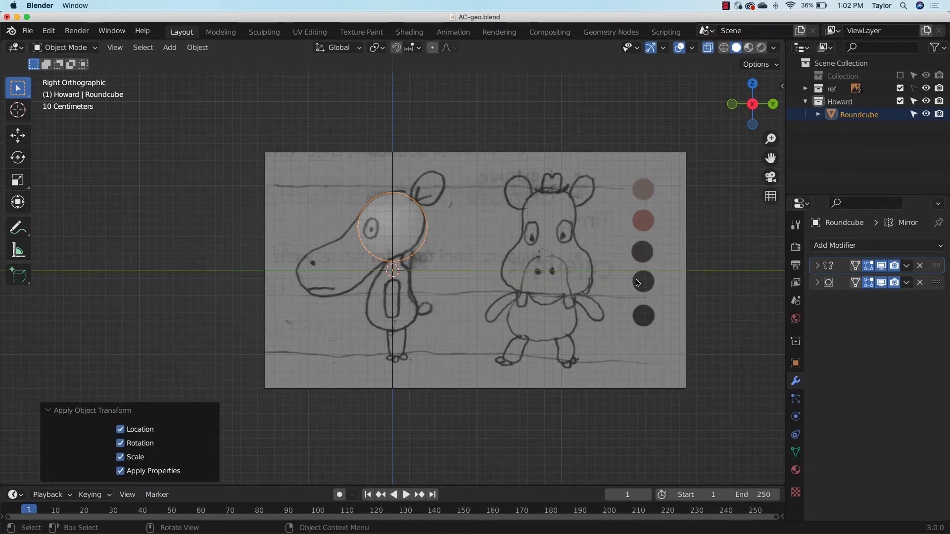
In Edit Mode, lasso-select the whole mesh in the right view and rotate it about 45.7°, plus a slight further correction
key(Tab)
middle_drag(637, 283, 727, 116)
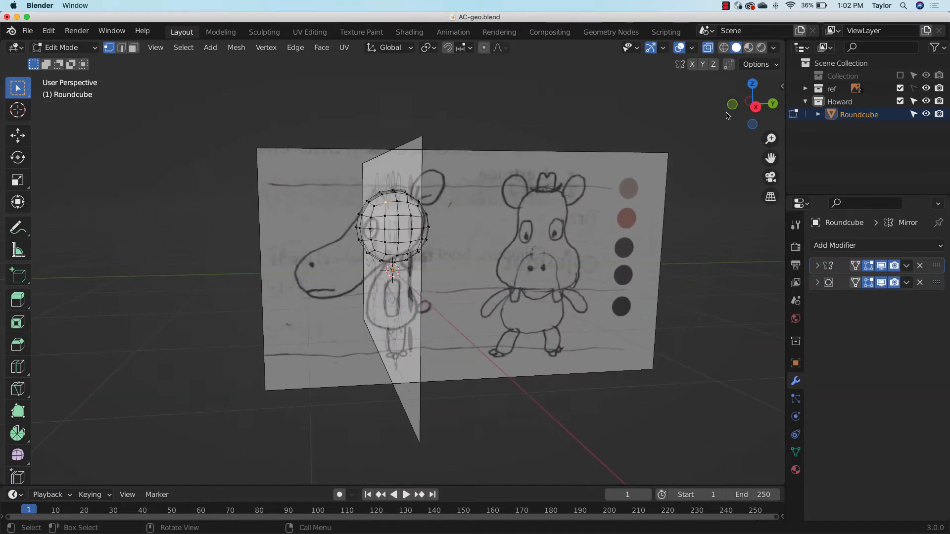
click(755, 107)
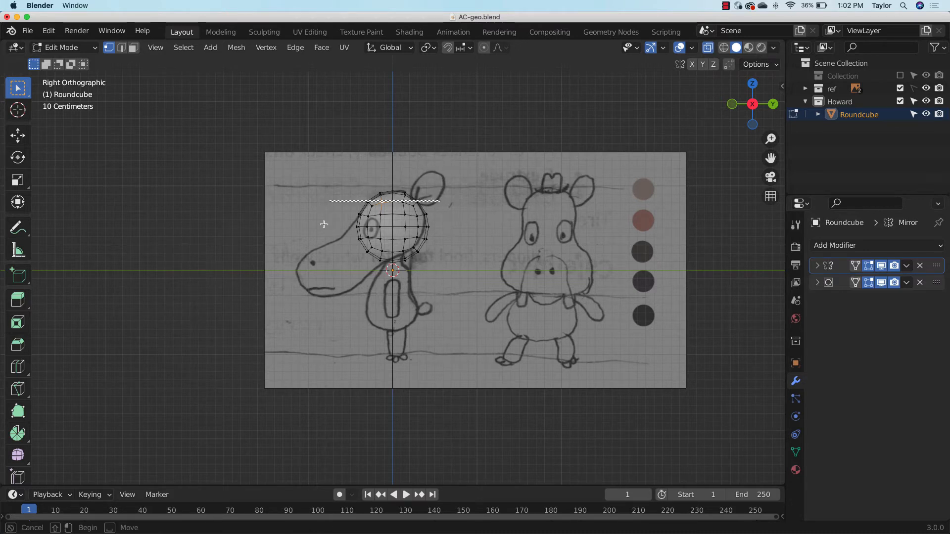
mouse_move(22, 88)
mouse_down()
mouse_move(50, 94)
mouse_move(85, 169)
mouse_up()
mouse_move(436, 196)
mouse_down()
mouse_move(347, 197)
mouse_move(450, 201)
mouse_up()
click(456, 231)
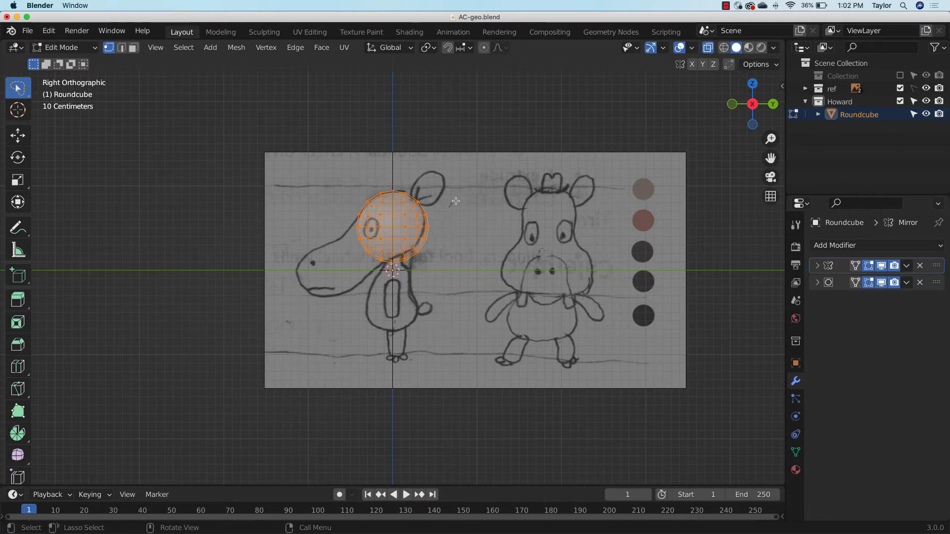
key(r)
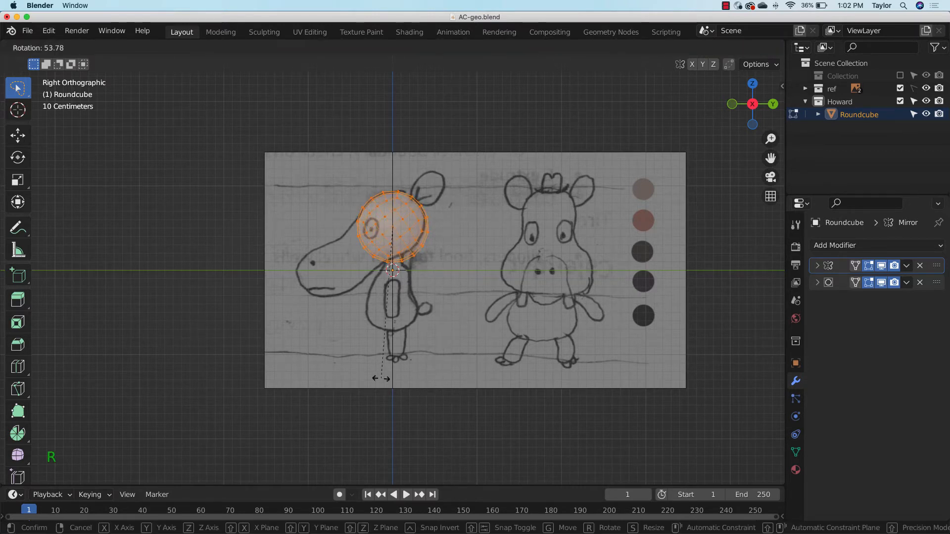
click(409, 354)
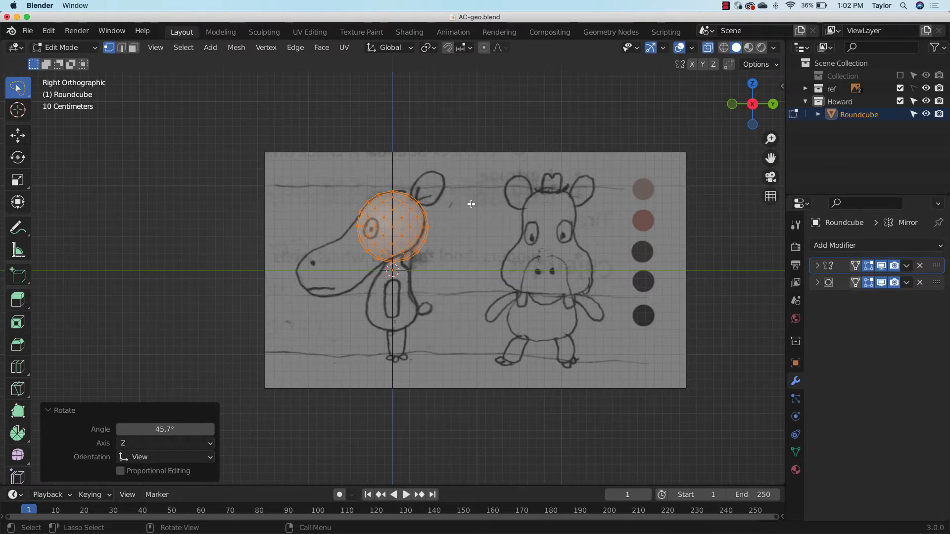
key(r)
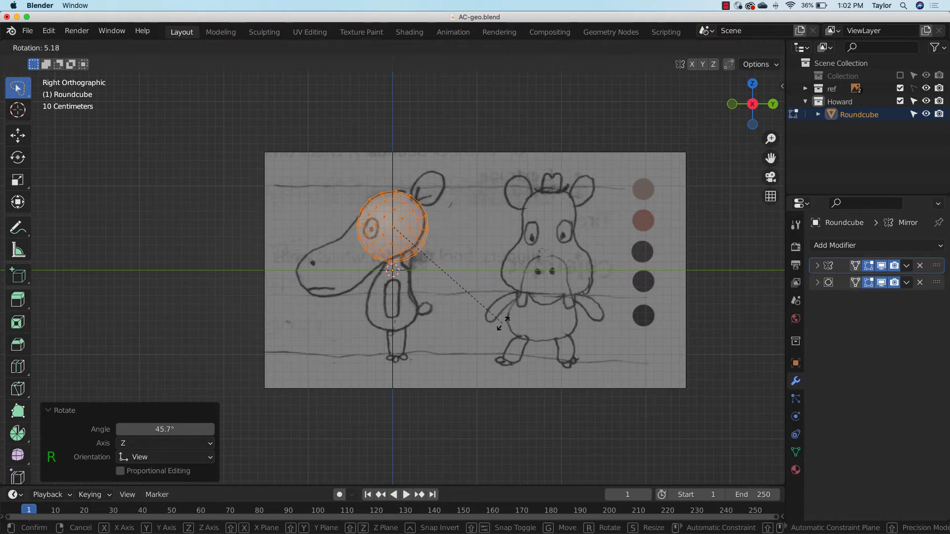
click(504, 319)
Lasso-select the lower front half of the mesh and move it about -0.715 m in Y and -0.451 m in Z to the drawn snout
click(402, 162)
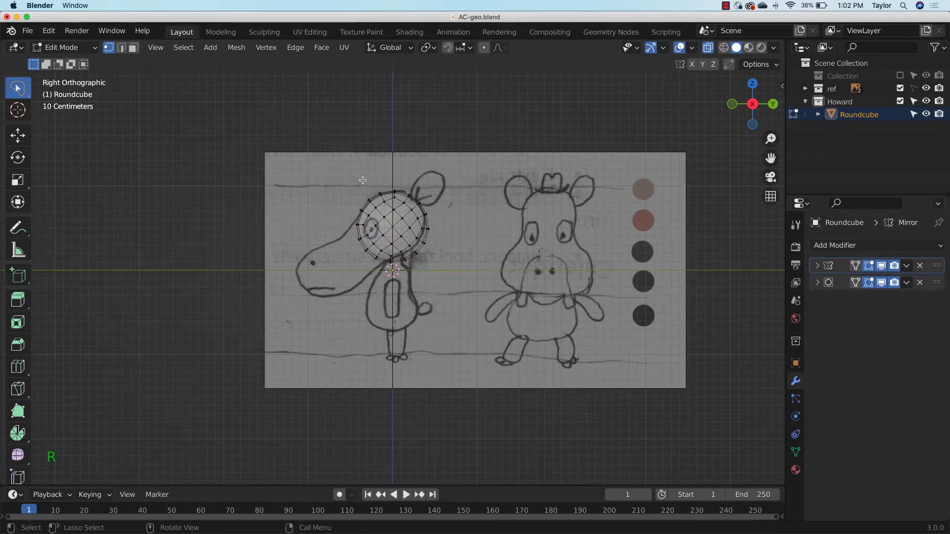
mouse_move(358, 189)
mouse_down()
mouse_move(428, 261)
mouse_move(364, 260)
mouse_move(358, 193)
mouse_up()
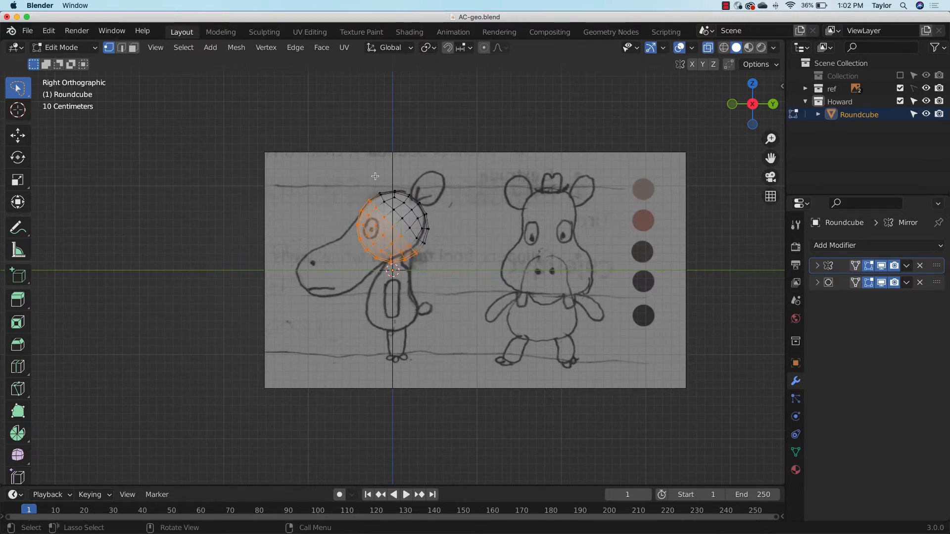
key(g)
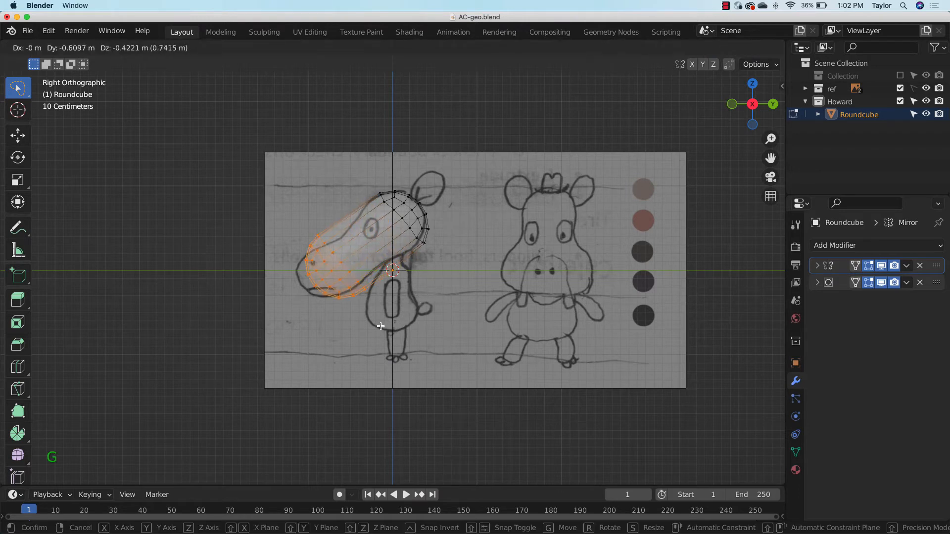
click(372, 328)
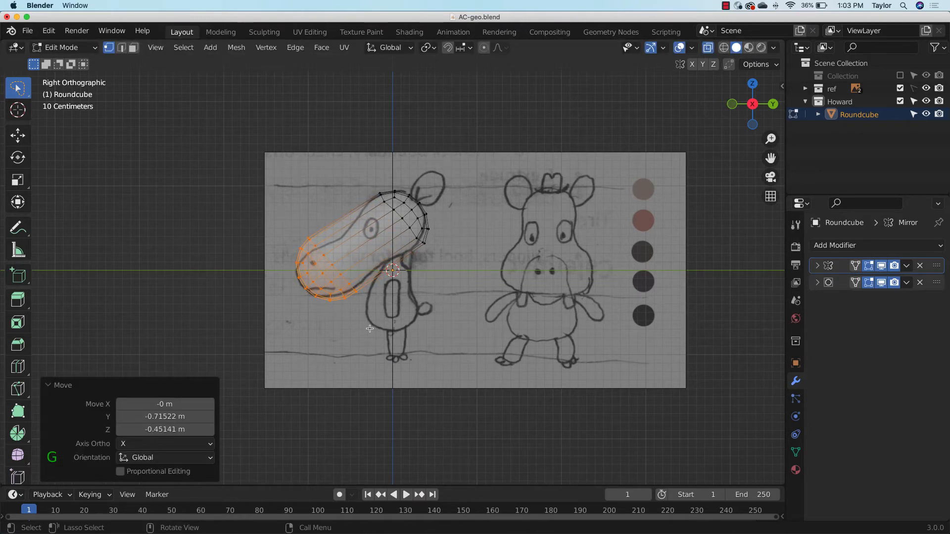
Lasso-select the vertices at the back of the head, rotate them about 6.24° and scale them to about 0.916
mouse_move(431, 197)
mouse_down()
mouse_move(375, 190)
mouse_move(438, 247)
mouse_up()
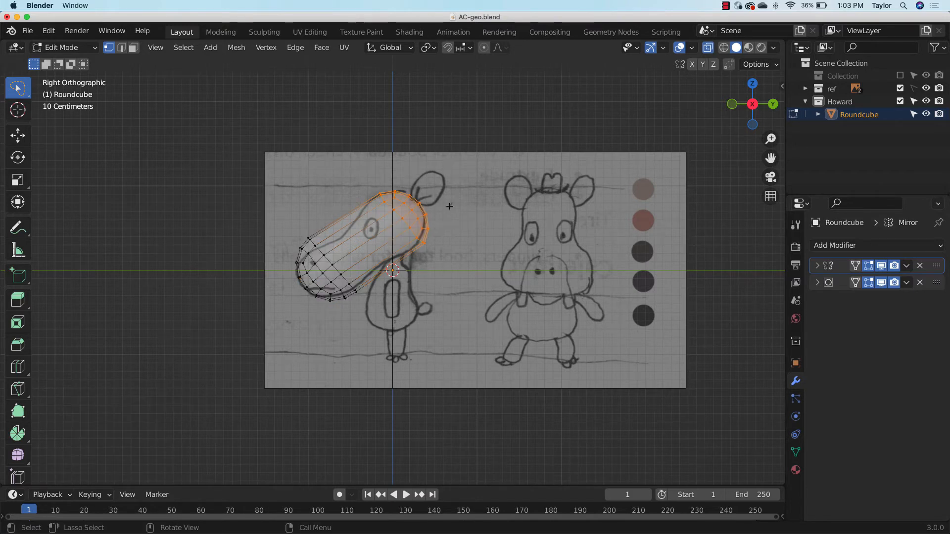
key(r)
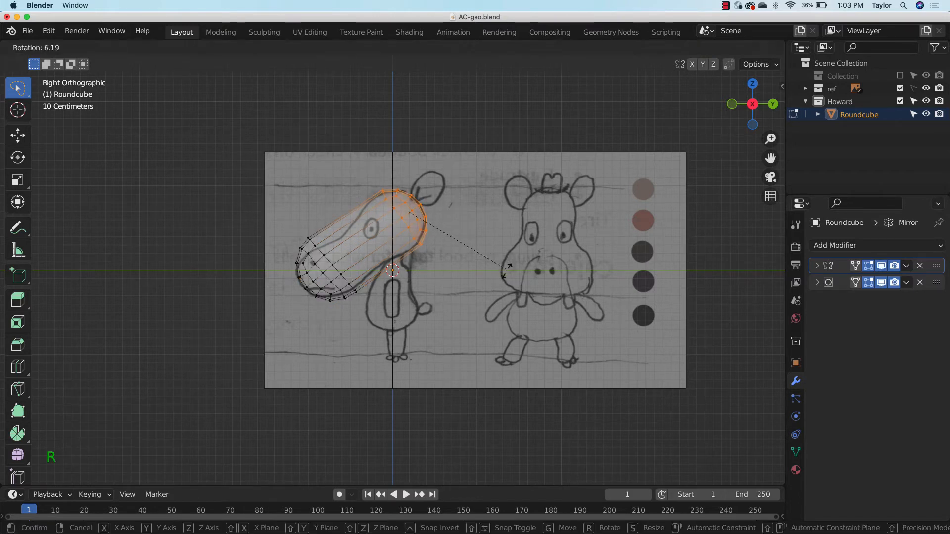
click(511, 270)
key(s)
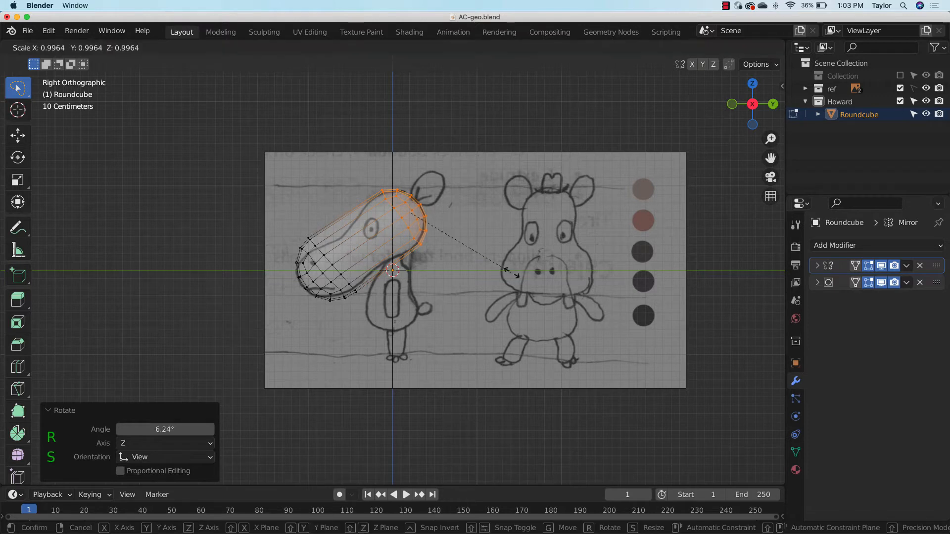
click(512, 268)
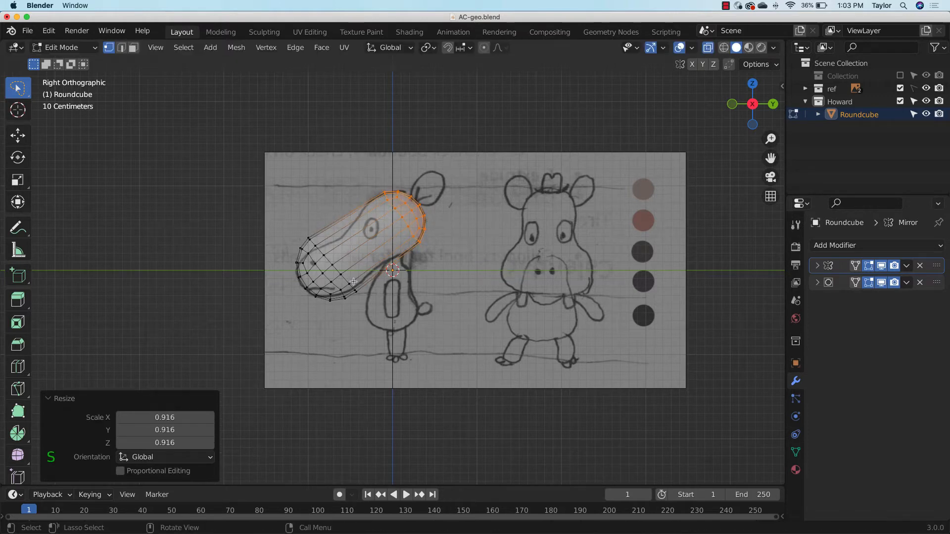
Lasso-select the snout vertices, scale them to about 0.945 and rotate them about 38.3° in the side view
mouse_move(320, 219)
mouse_down()
mouse_move(369, 304)
mouse_move(330, 219)
mouse_up()
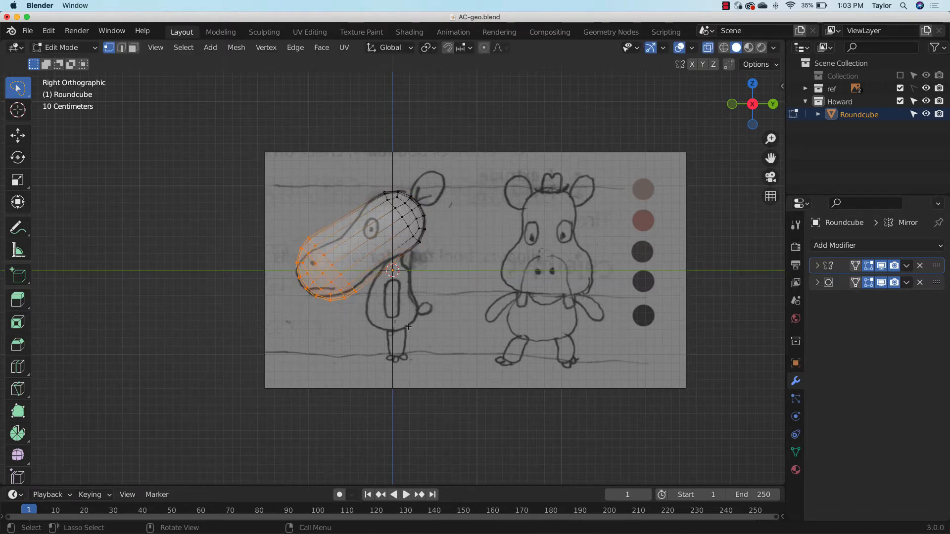
key(s)
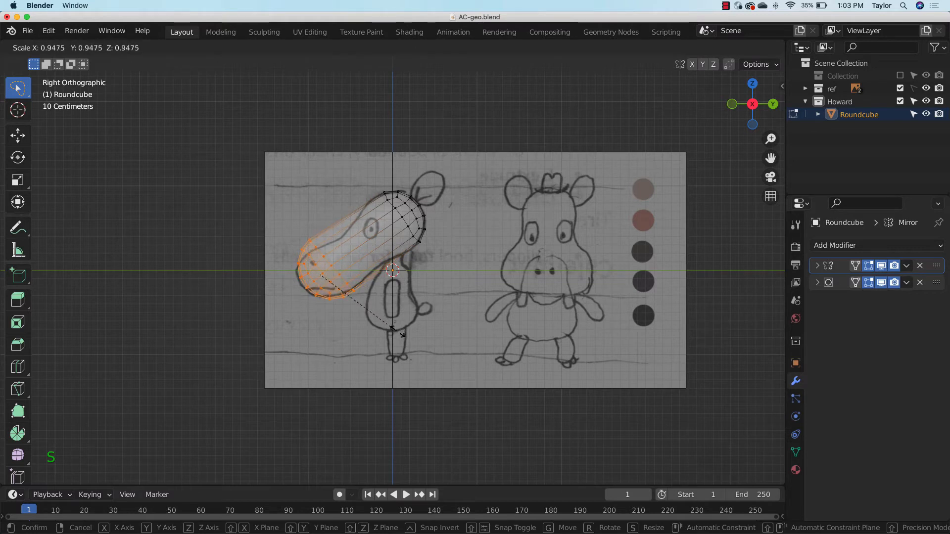
click(397, 331)
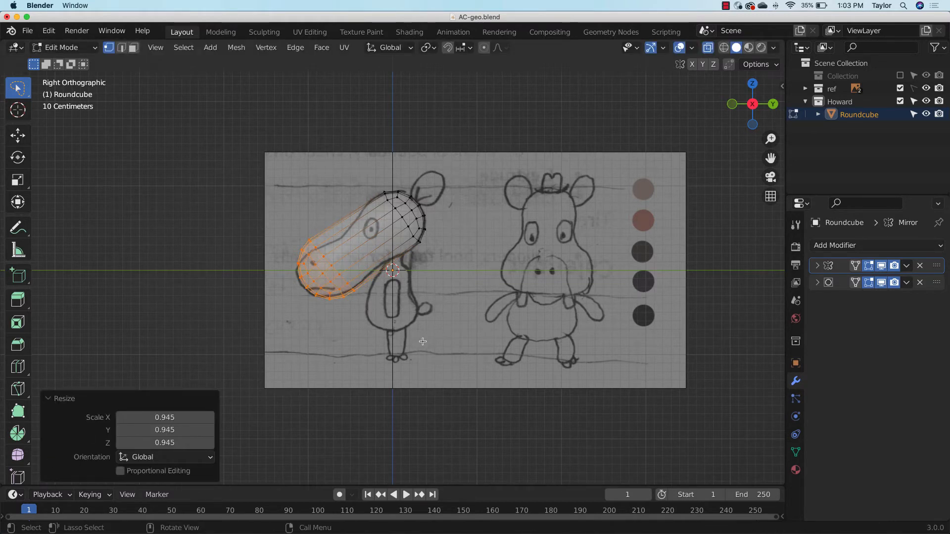
key(r)
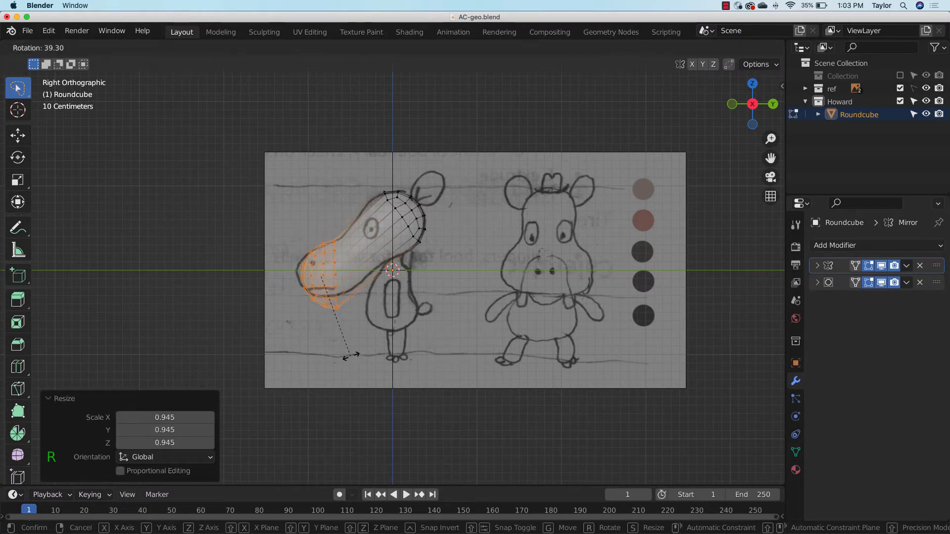
click(361, 352)
Flatten the selected snout vertices along Z to about 0.681 to fit the drawn muzzle
key(s)
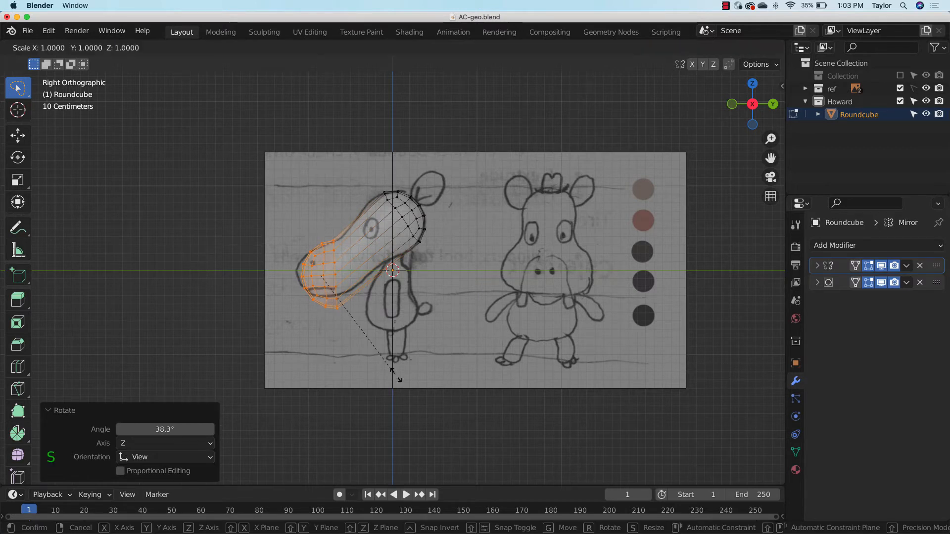
key(z)
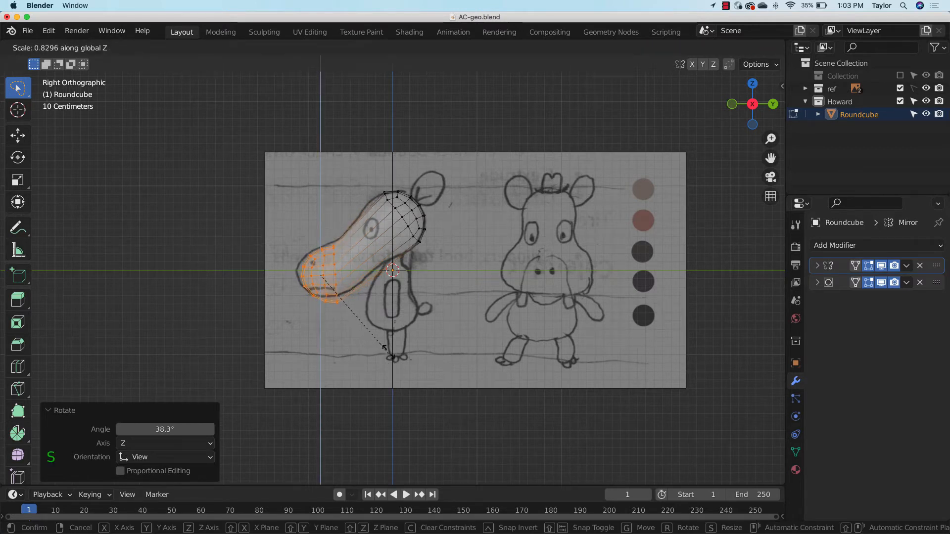
click(392, 333)
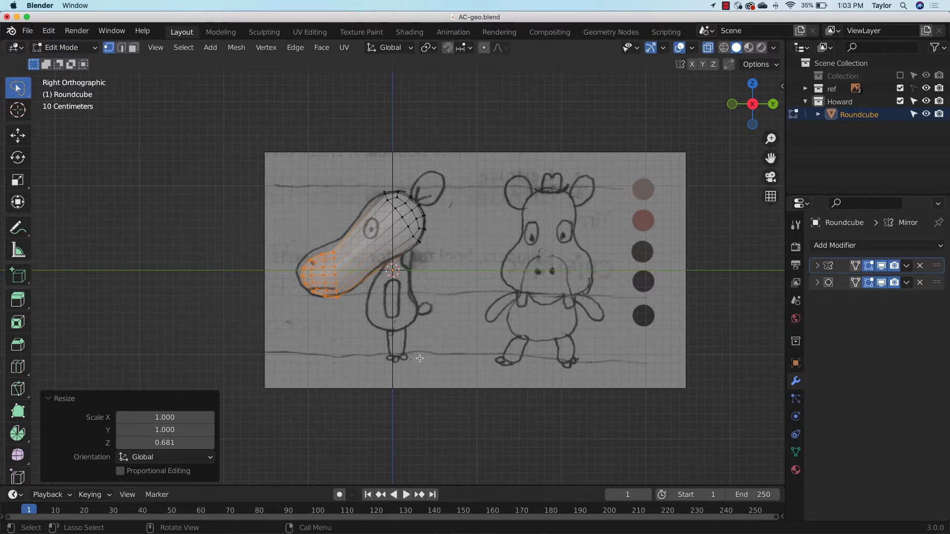
Move the selected snout vertices about -0.106 m in Y and 0.023 m in Z, and rotate them about -24.4° in the side view
key(g)
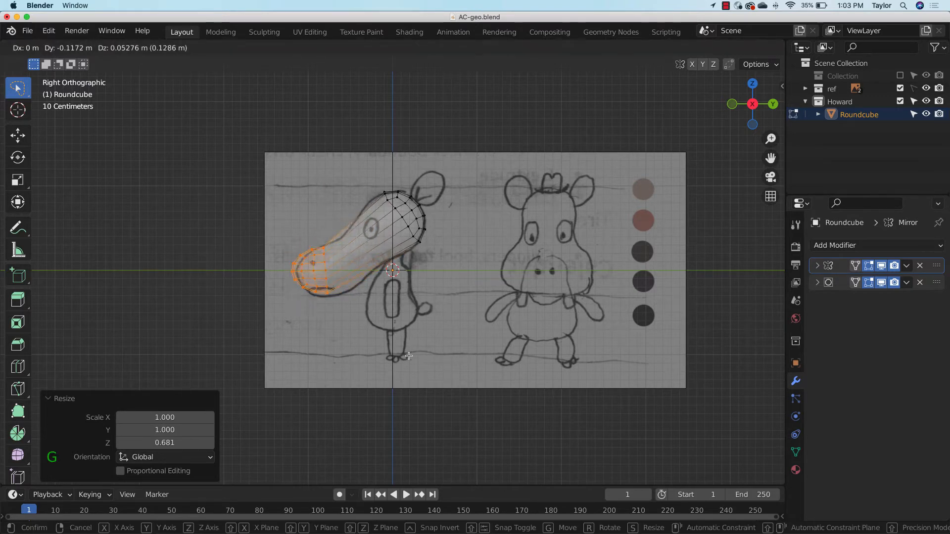
click(416, 357)
key(r)
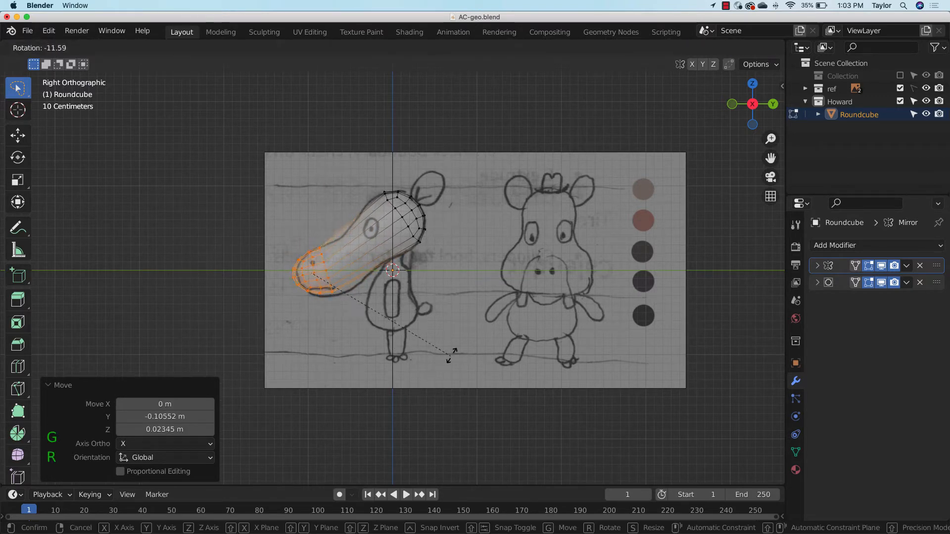
click(468, 332)
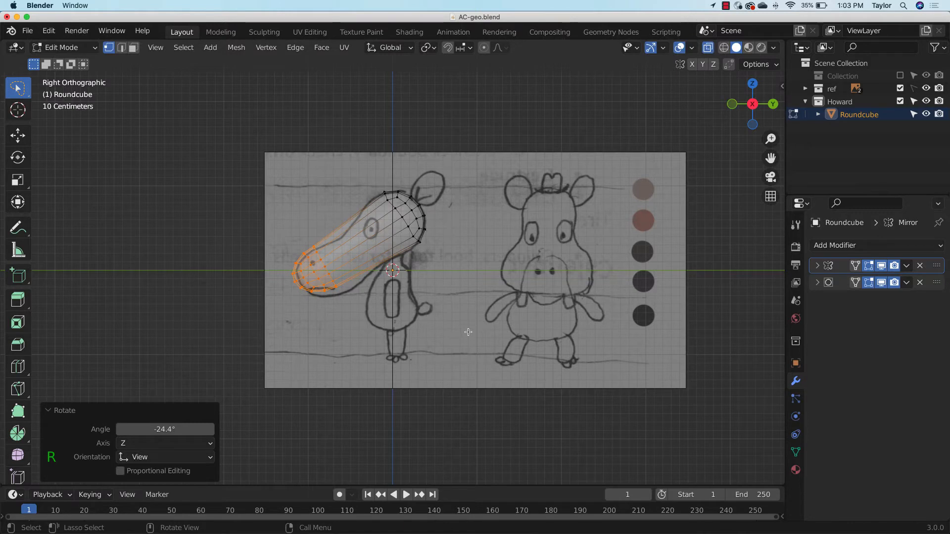
Shift the snout vertices about 0.064 m in Y and -0.023 m in Z, and scale them to about 1.116
key(g)
click(466, 359)
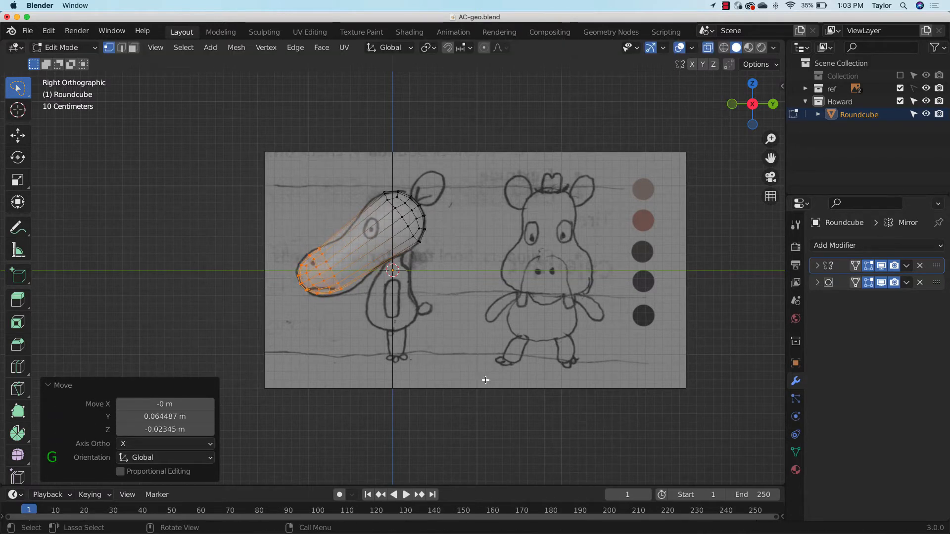
key(s)
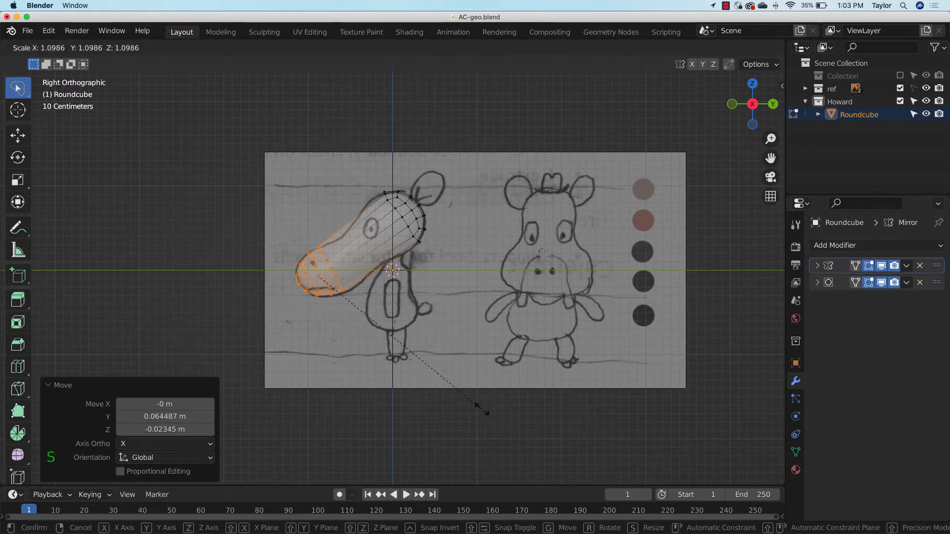
click(484, 408)
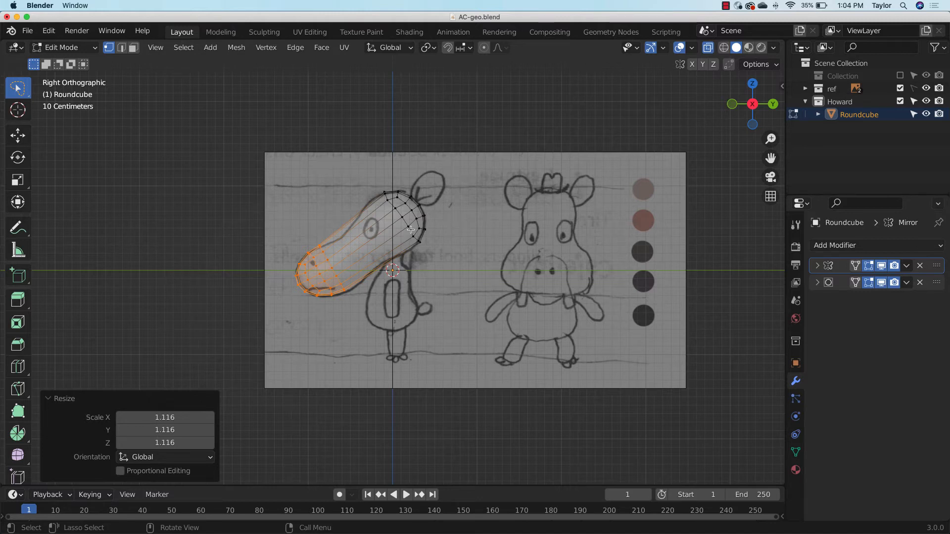
Add a single loop cut between the head and the snout, slid towards the snout by a factor of about 0.434
click(18, 367)
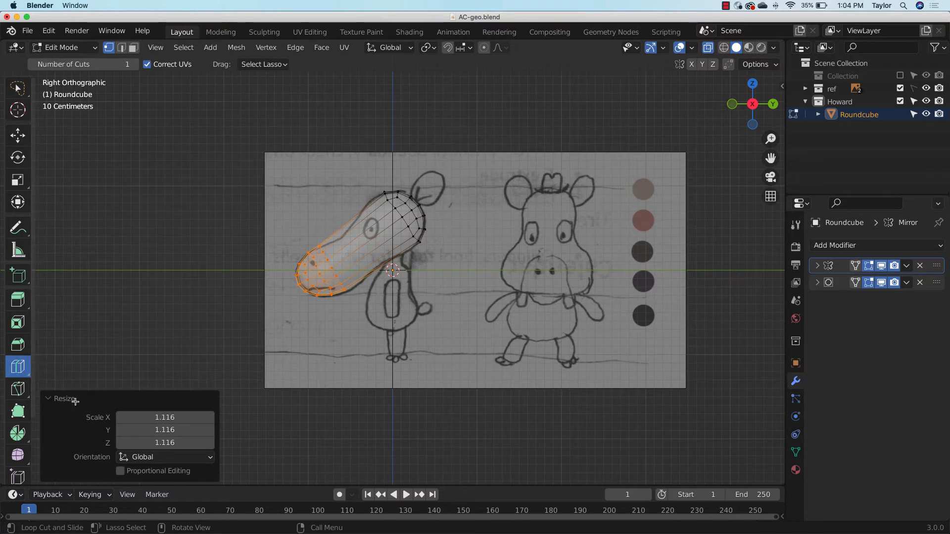
drag(372, 247, 359, 263)
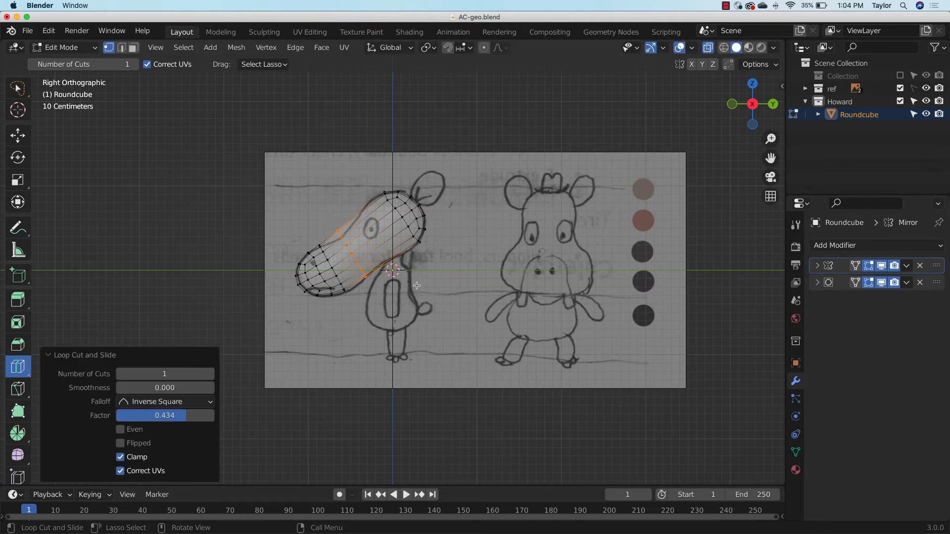
click(18, 88)
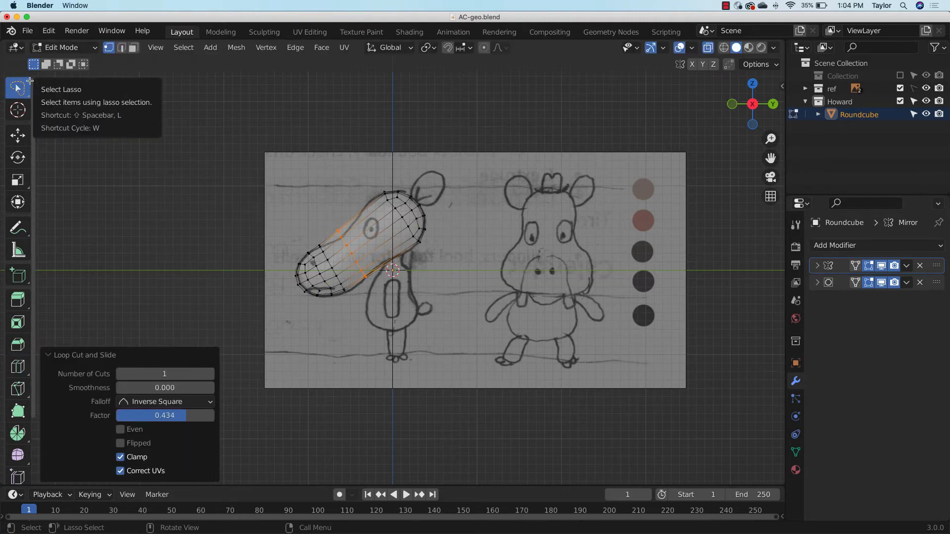
Scale the new edge loop to about 0.784 and move it about 0.035 m in Y and -0.035 m in Z onto the drawn outline
key(s)
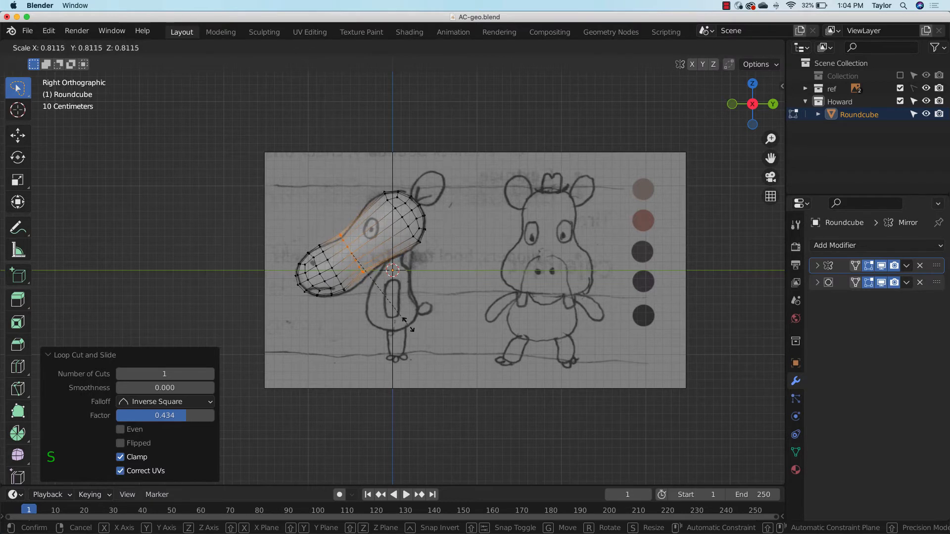
click(410, 324)
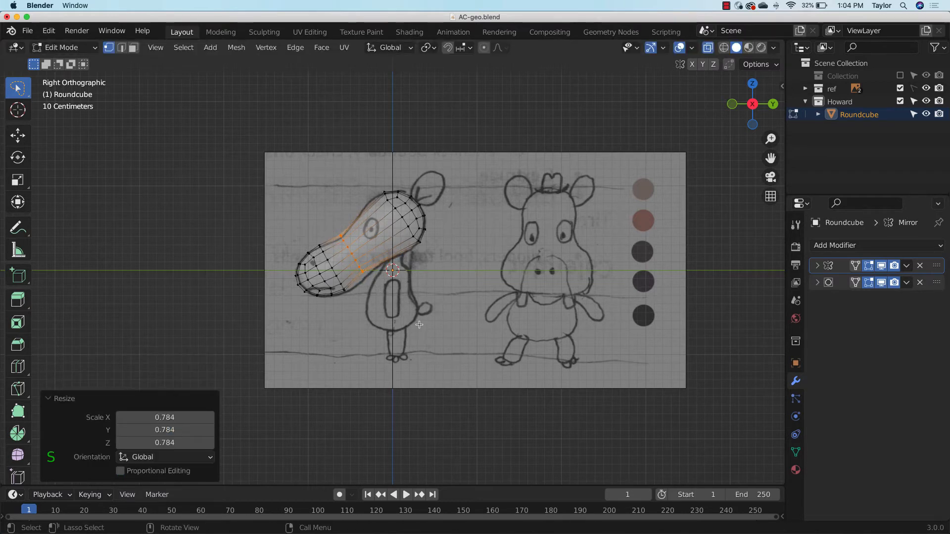
key(g)
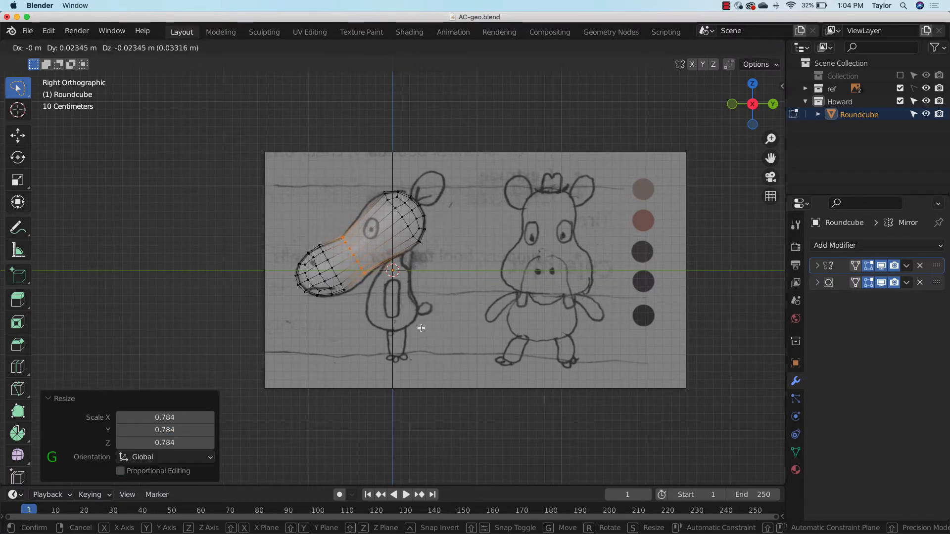
click(422, 329)
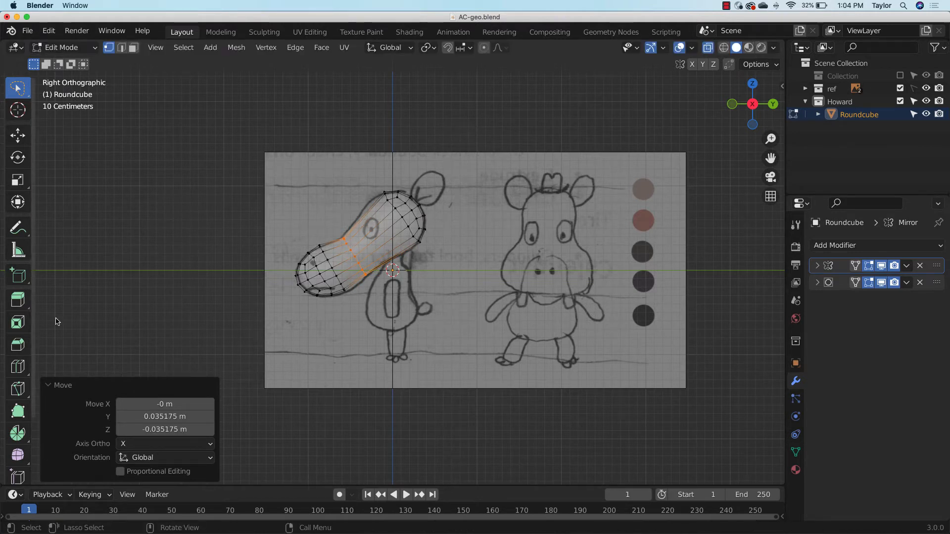
Add three more single loop cuts: one between the snout and the narrowed loop, two between that loop and the back of the head
click(18, 367)
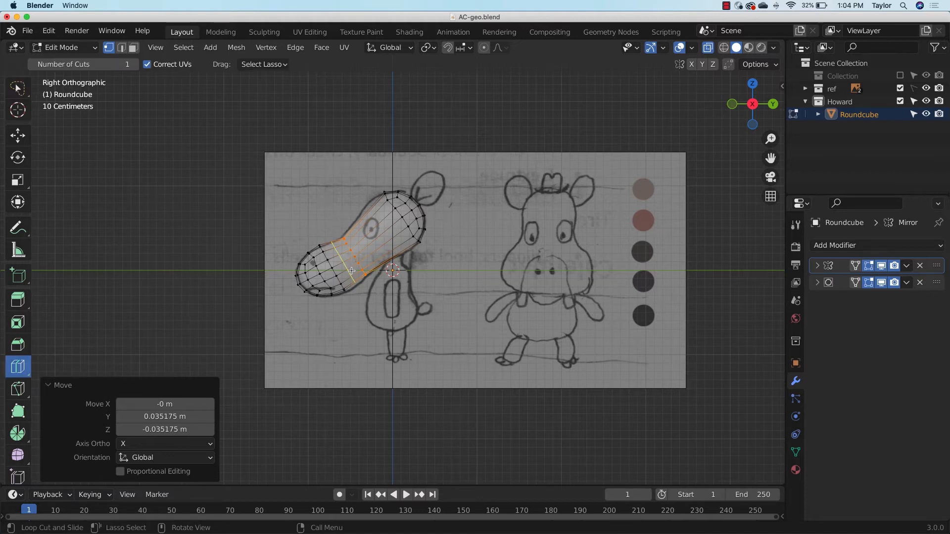
click(351, 271)
click(382, 244)
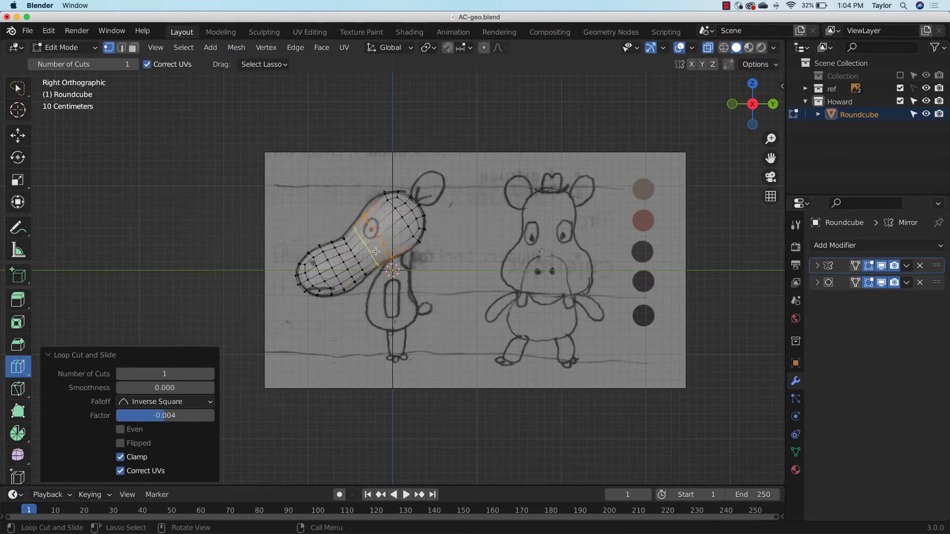
click(393, 232)
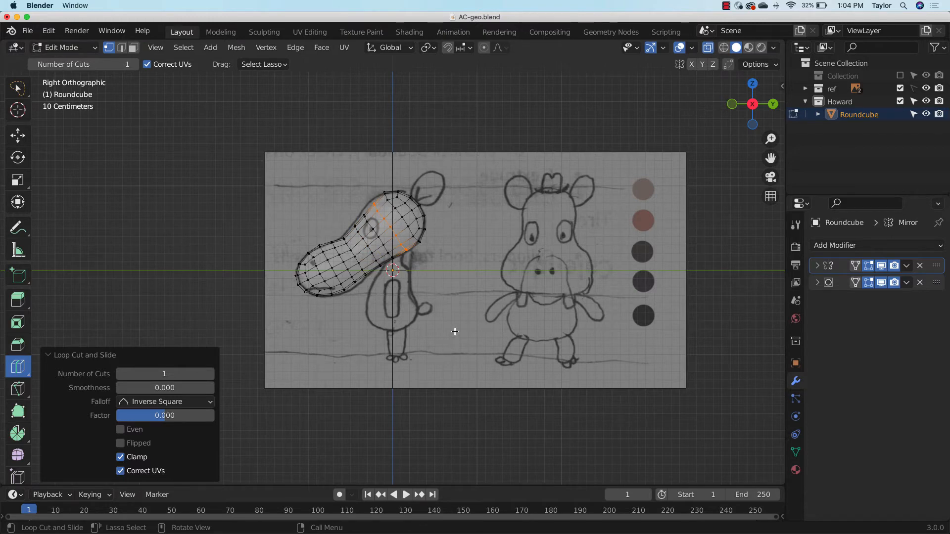
Hide the ref collection, inspect the smoothed head in Object Mode, and return to Edit Mode with the references shown
middle_drag(454, 332, 563, 331)
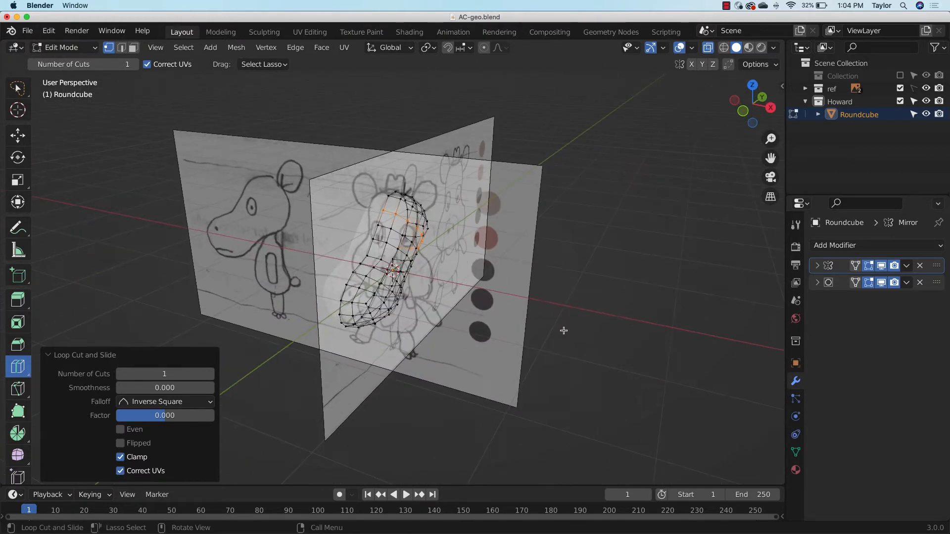
click(900, 89)
middle_drag(524, 285, 498, 307)
key(Tab)
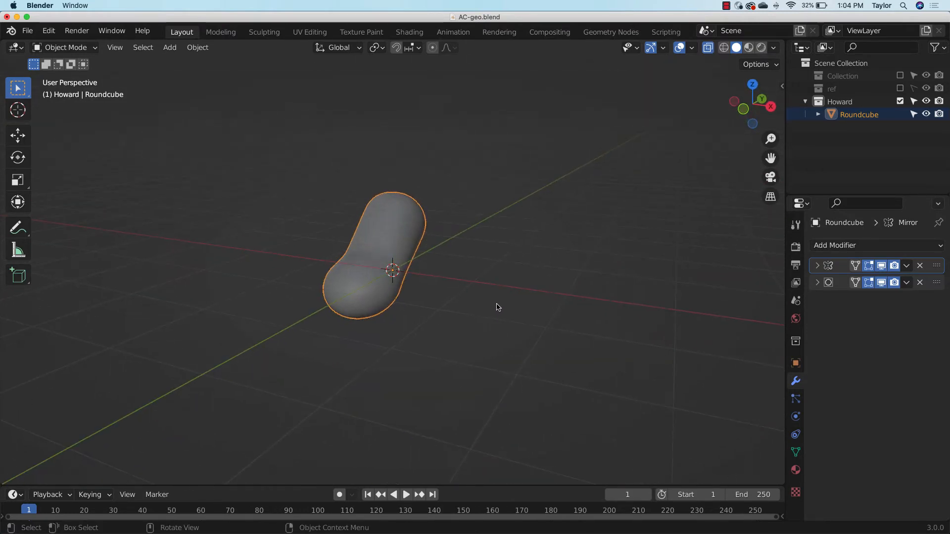
middle_drag(416, 248, 547, 339)
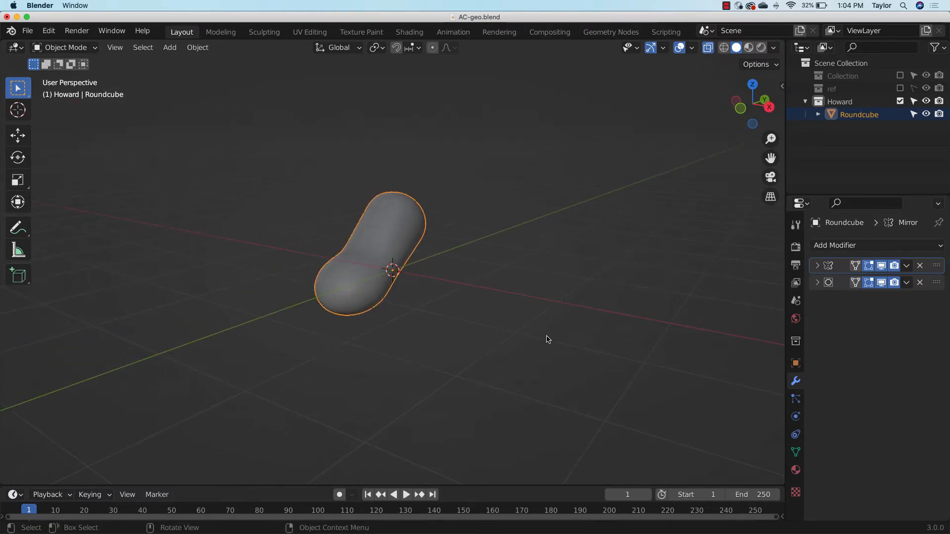
click(900, 88)
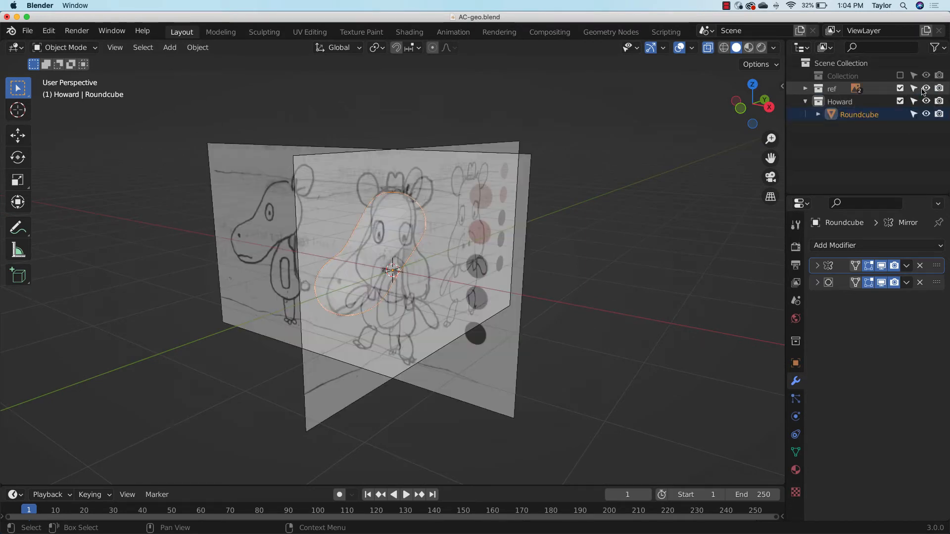
middle_drag(612, 286, 529, 296)
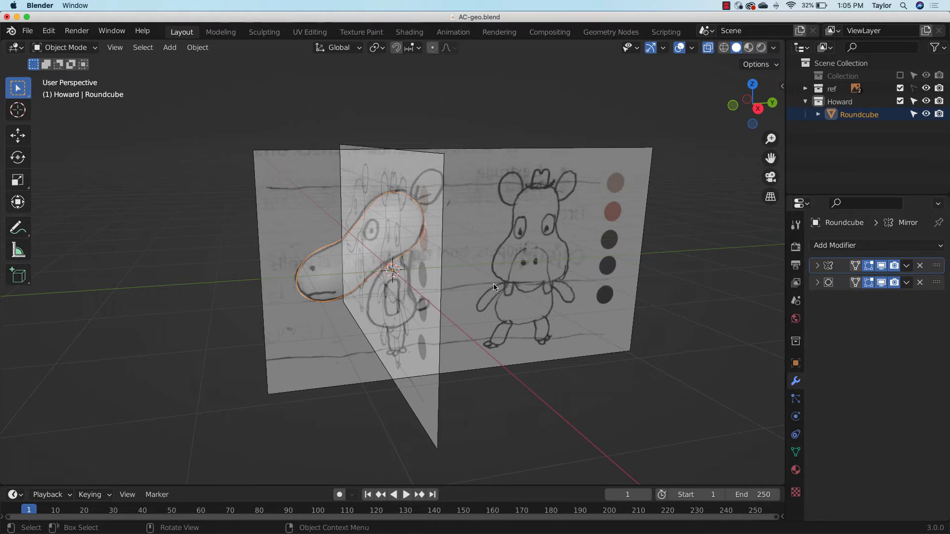
key(Tab)
Try sliding a single vertex on the upper head along its edge with Vertex Slide
middle_drag(493, 284, 535, 296)
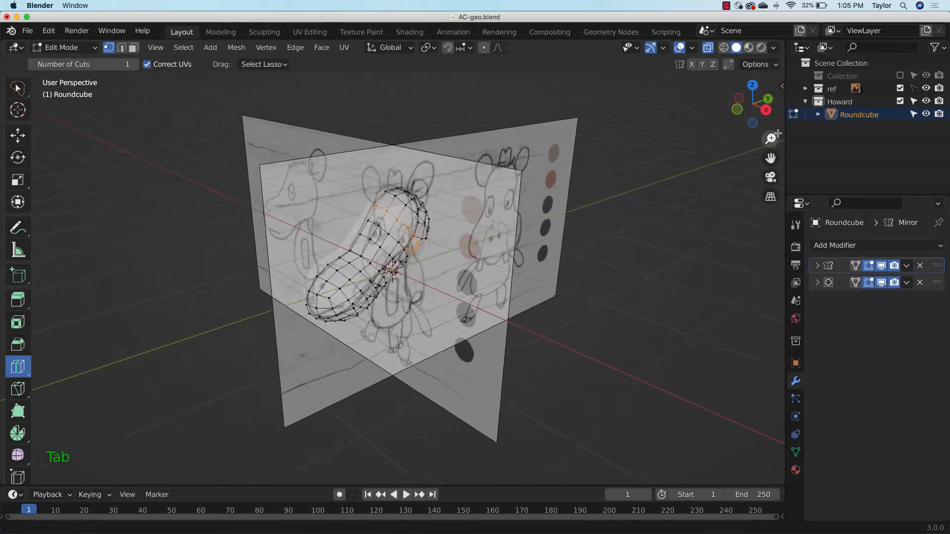
drag(770, 139, 780, 71)
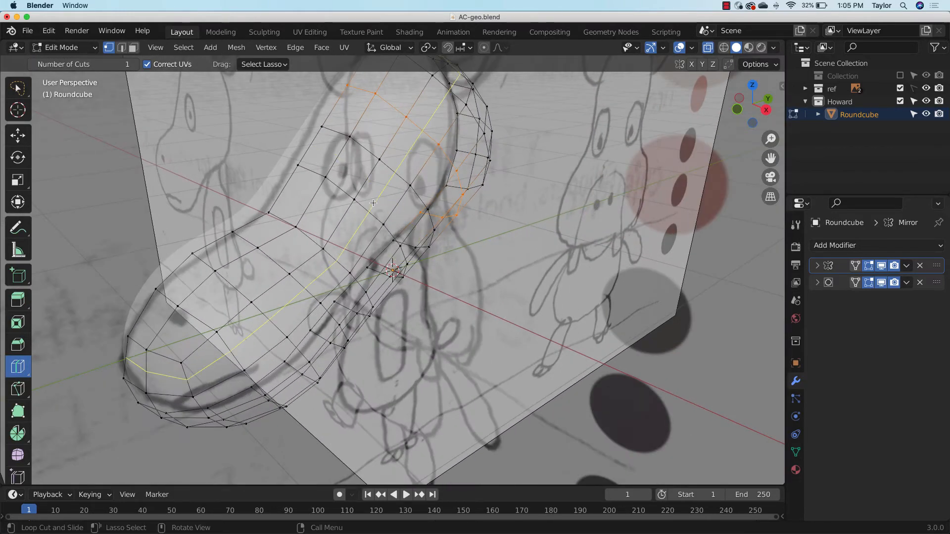
click(18, 87)
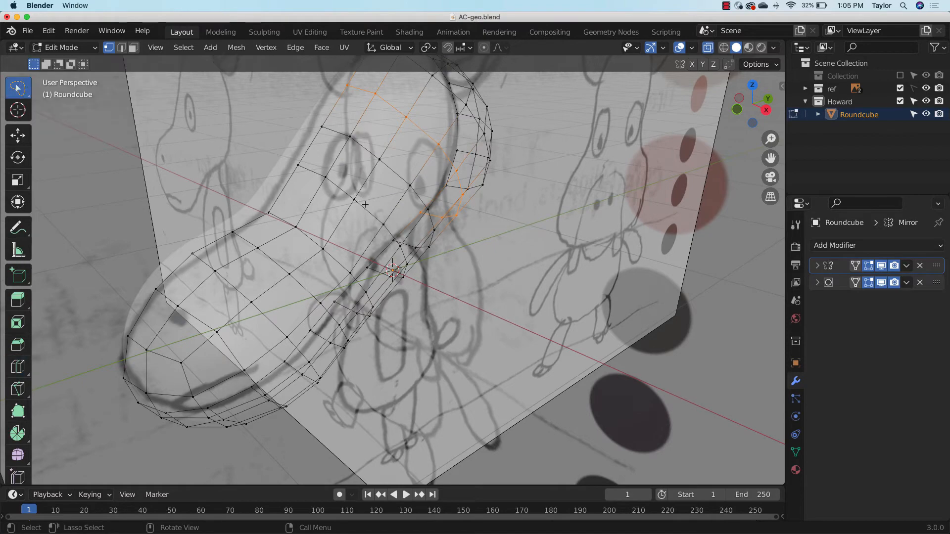
middle_drag(389, 330, 482, 259)
alt+click(402, 136)
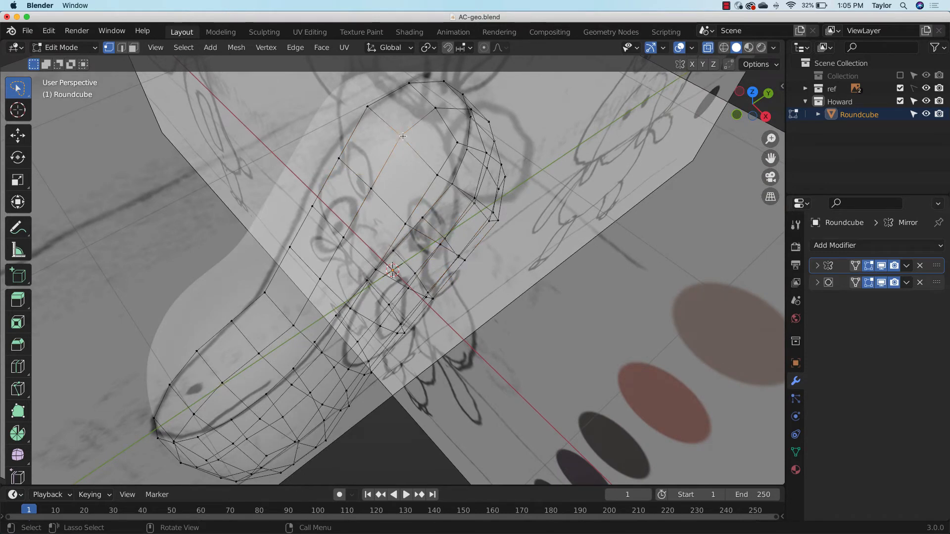
key(shift+v)
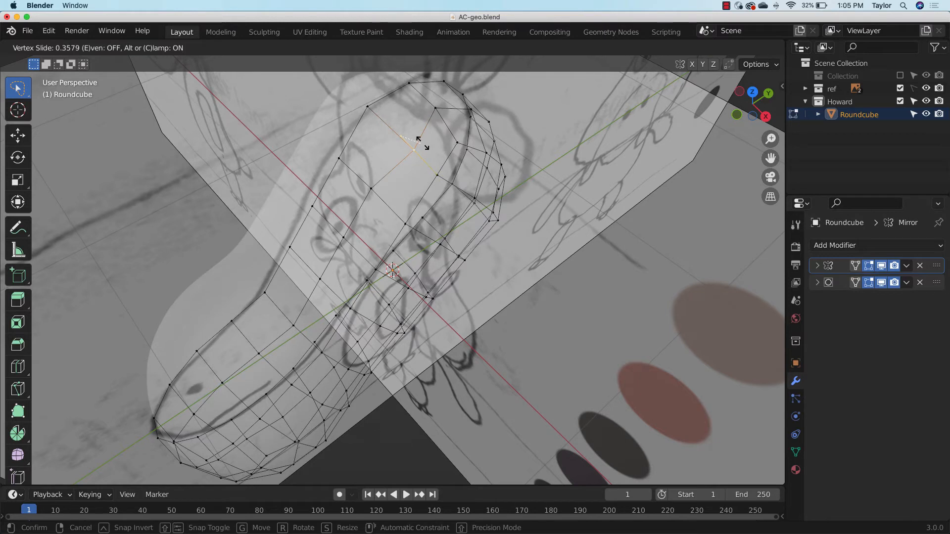
click(425, 148)
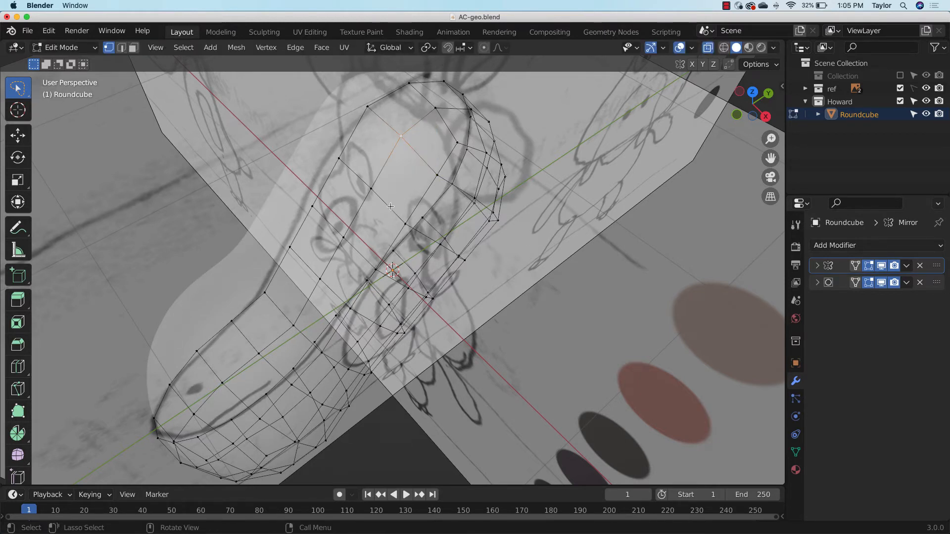
Select the edge loop around the head in front of the rounded back and shift it slightly towards the back with Edge Slide
alt+click(417, 187)
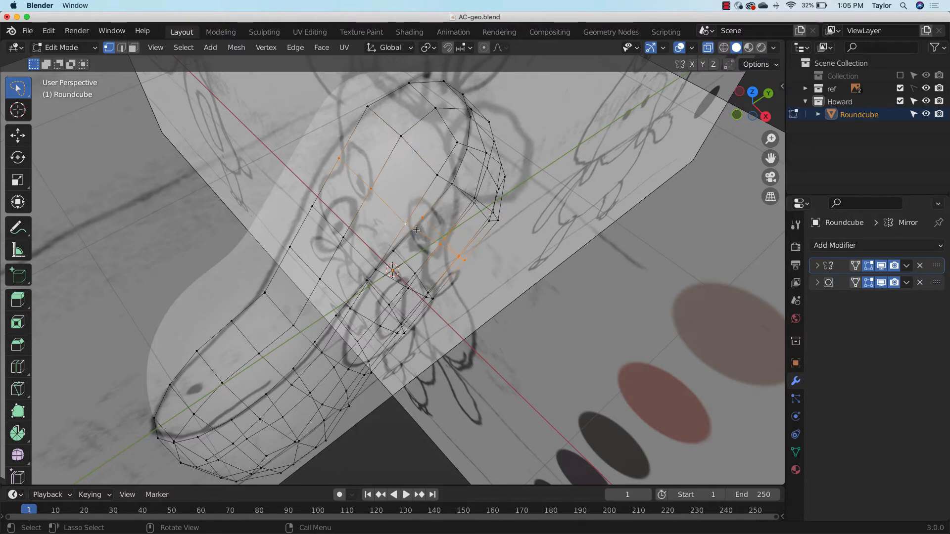
click(300, 48)
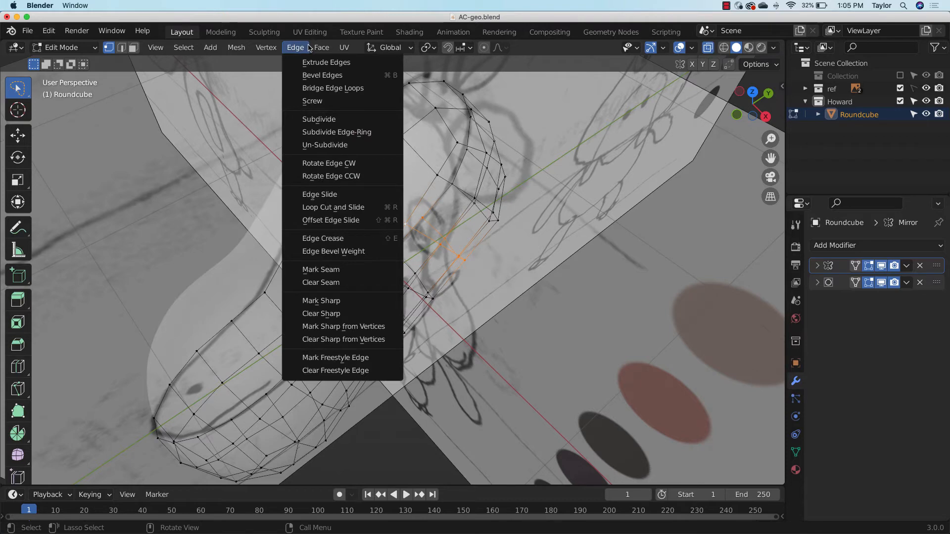
click(298, 48)
click(346, 194)
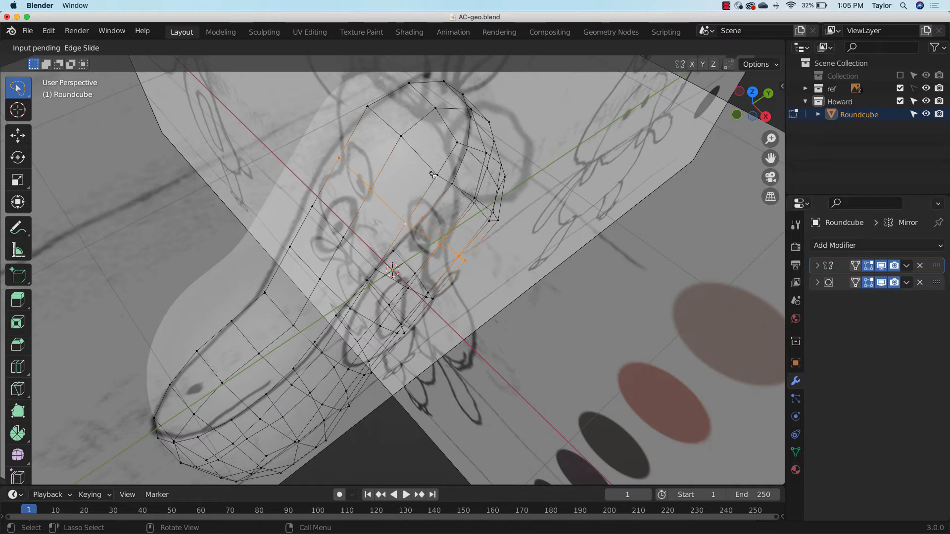
click(409, 227)
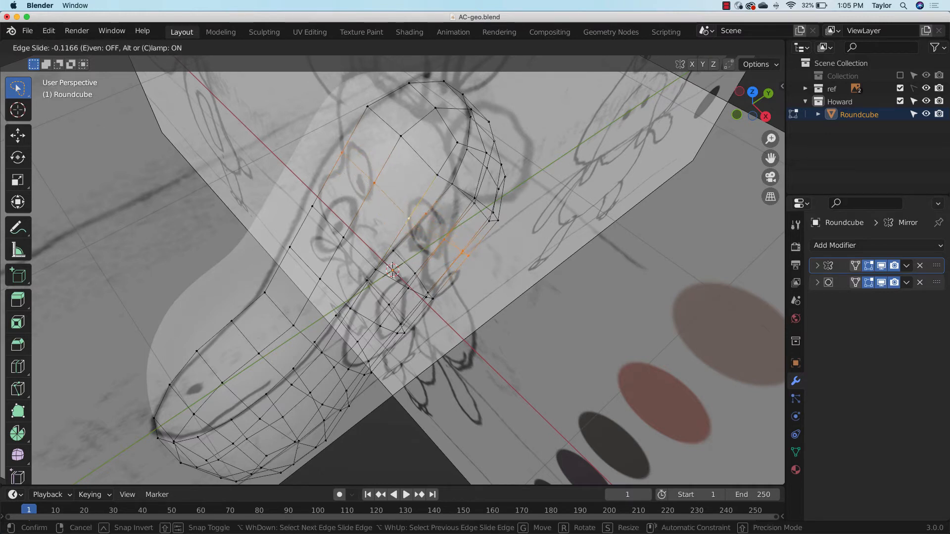
click(416, 226)
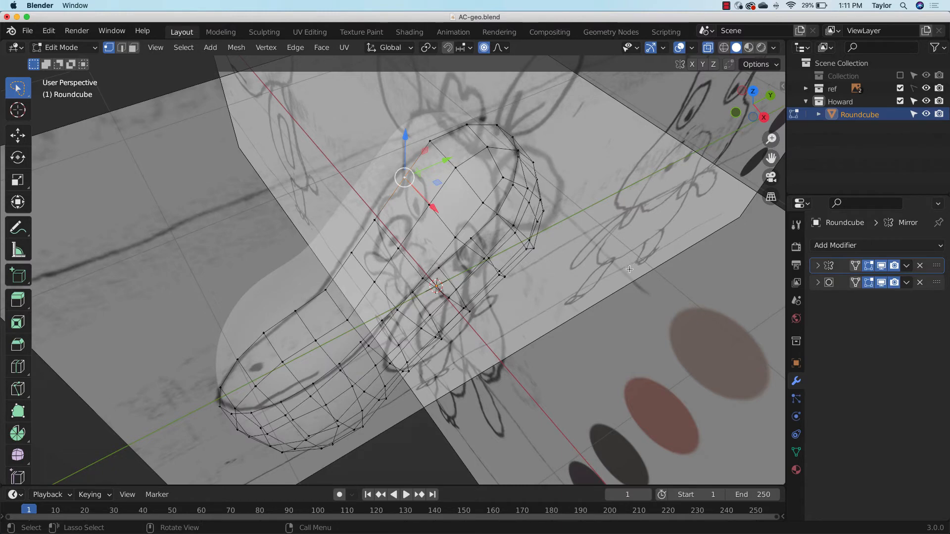
Try raising the selected forehead vertex about 0.083 m in Z with smooth proportional editing at size 0.386, and undo the move
mouse_move(626, 258)
middle_down()
mouse_move(604, 248)
mouse_move(615, 267)
middle_up()
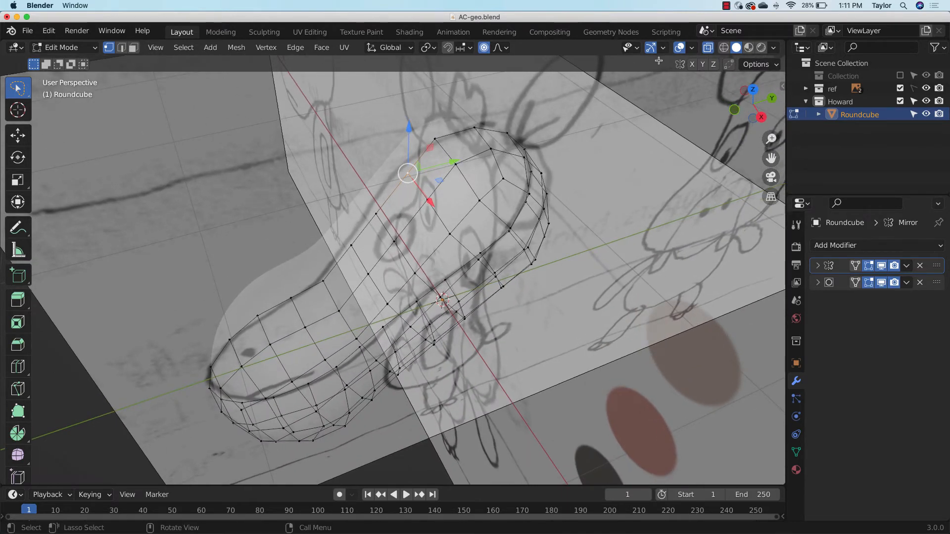
drag(408, 127, 418, 103)
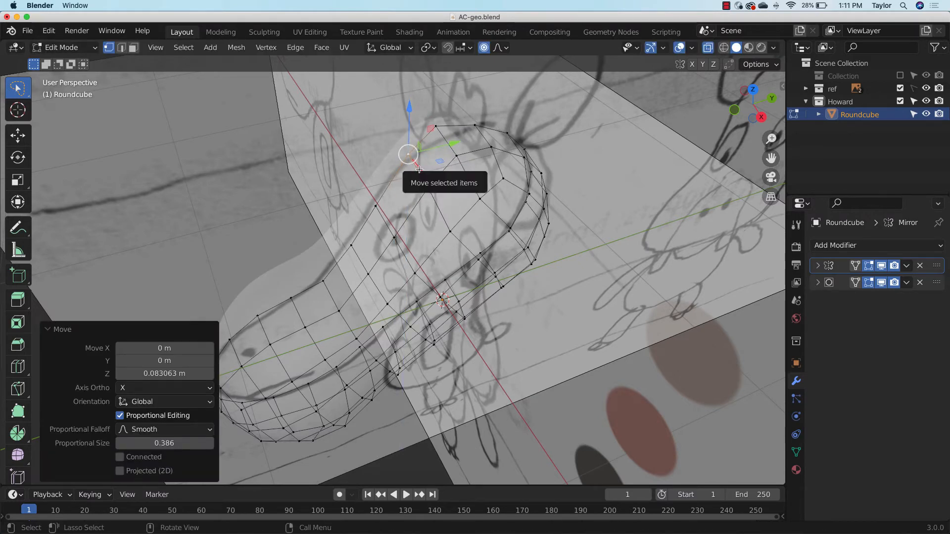
key(ctrl+z)
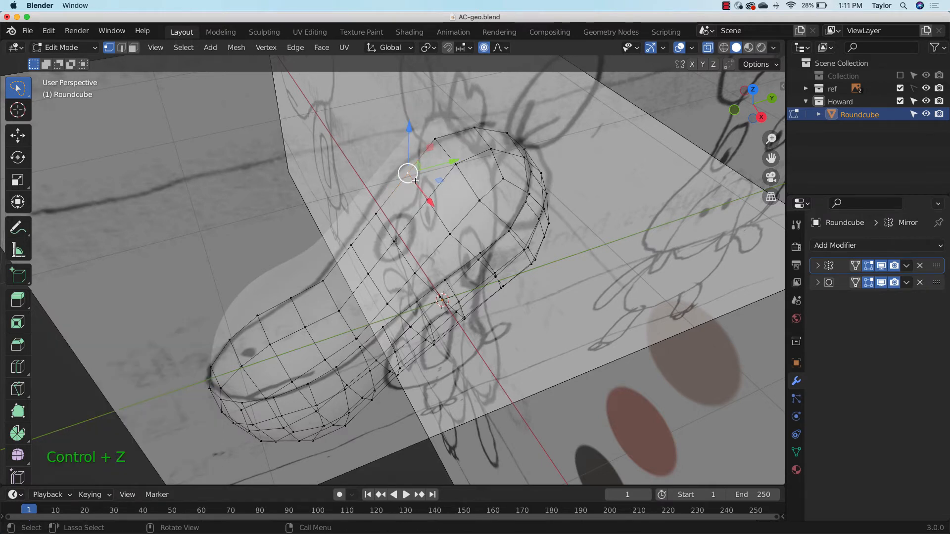
Try raising the forehead vertex about 0.176 m in Z without proportional editing, view it with the ref collection hidden, and undo the move
click(484, 47)
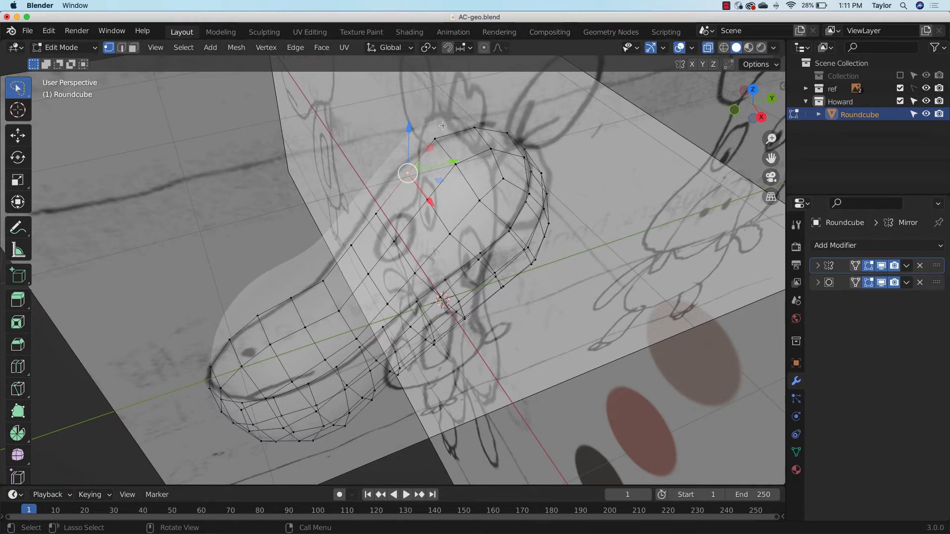
drag(412, 127, 413, 80)
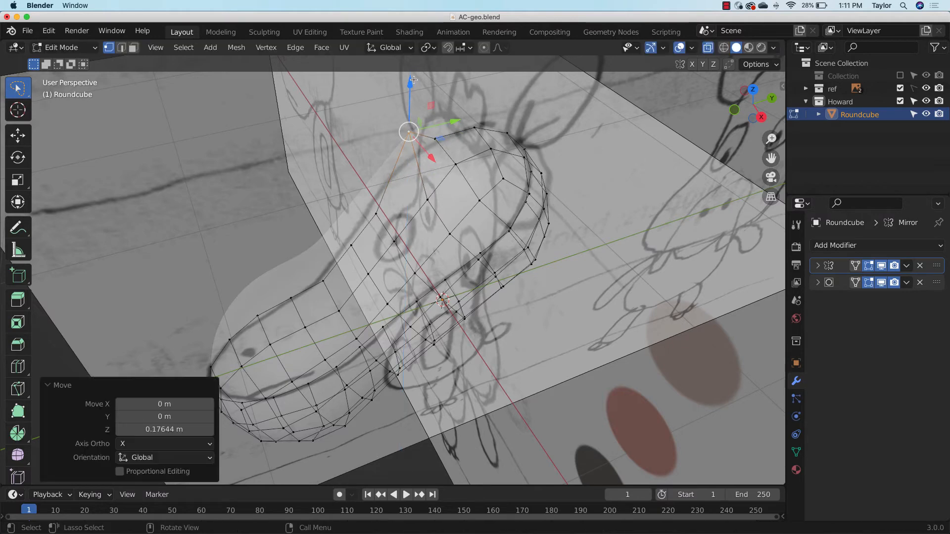
click(900, 88)
middle_drag(587, 190, 547, 158)
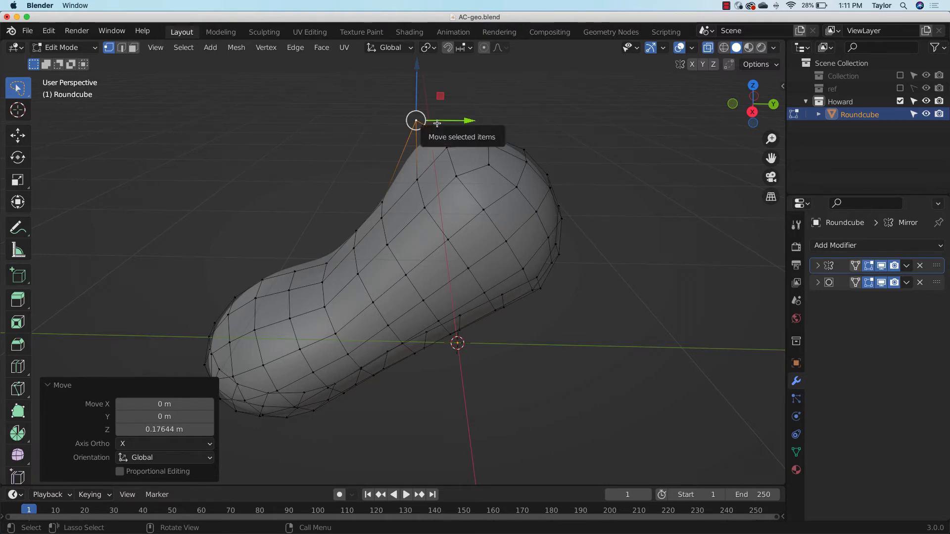
key(ctrl+z)
middle_drag(549, 193, 600, 199)
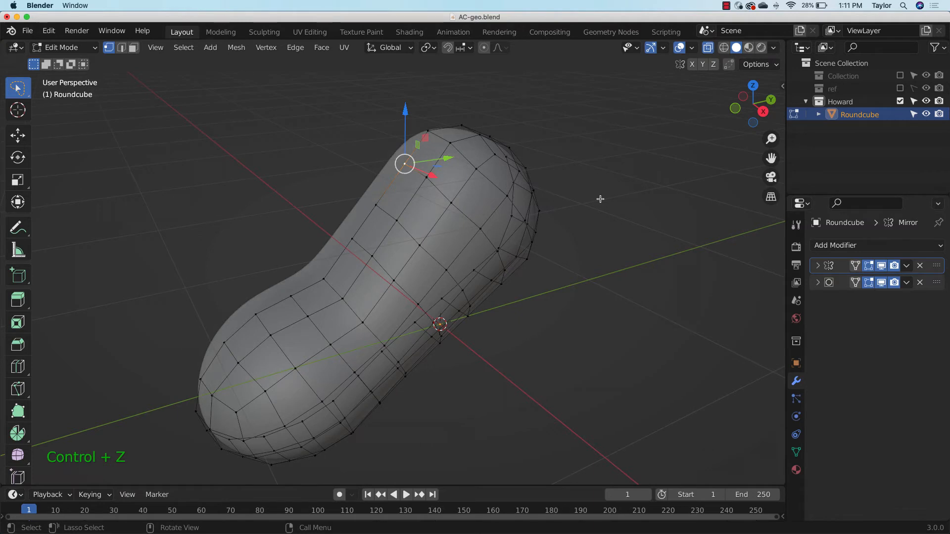
Turn proportional editing back on, try moving the forehead vertex with smooth falloff at size 0.424, and undo the move
key(o)
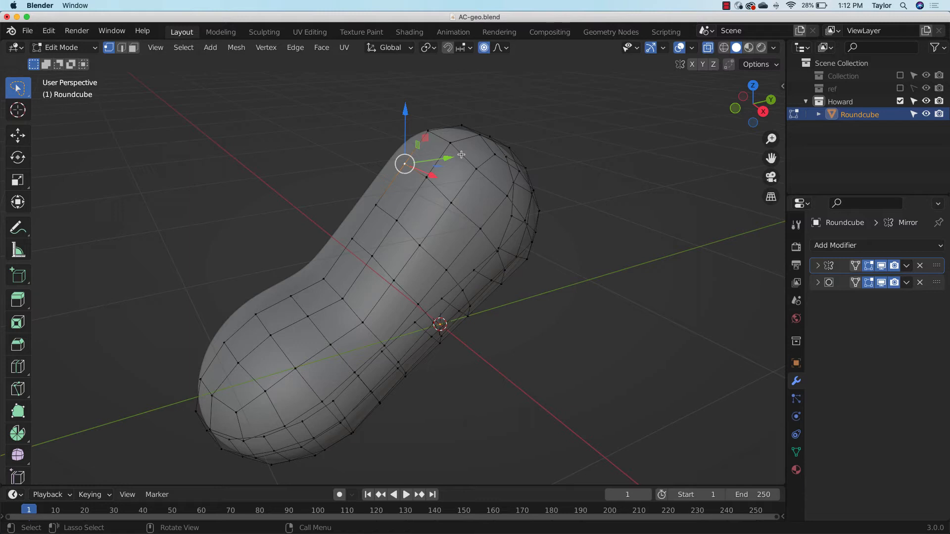
key(g)
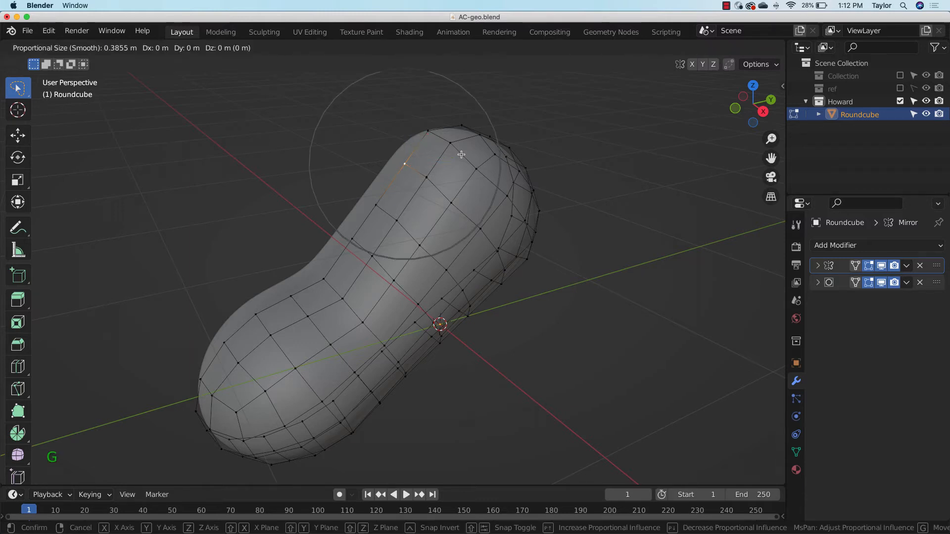
scroll(461, 154, up, 7)
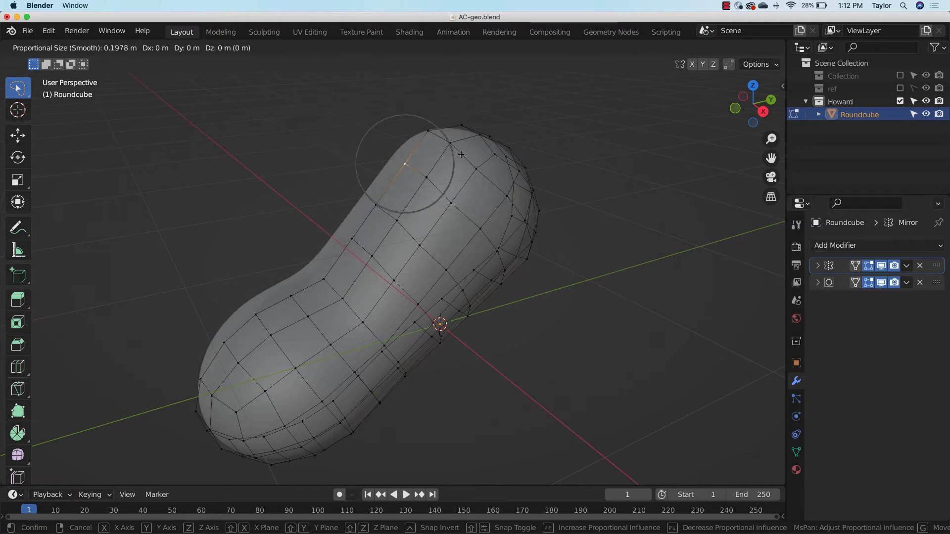
scroll(461, 154, down, 13)
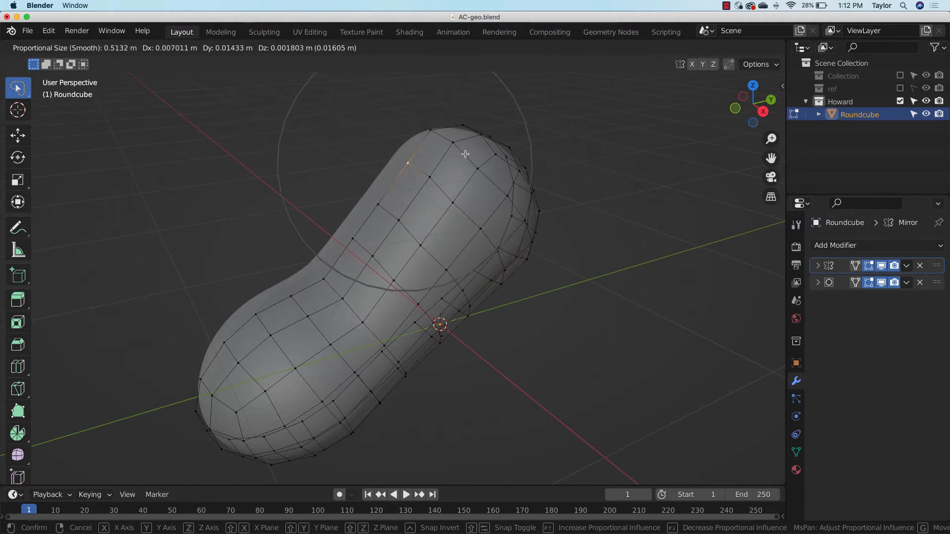
scroll(465, 154, up, 5)
click(735, 112)
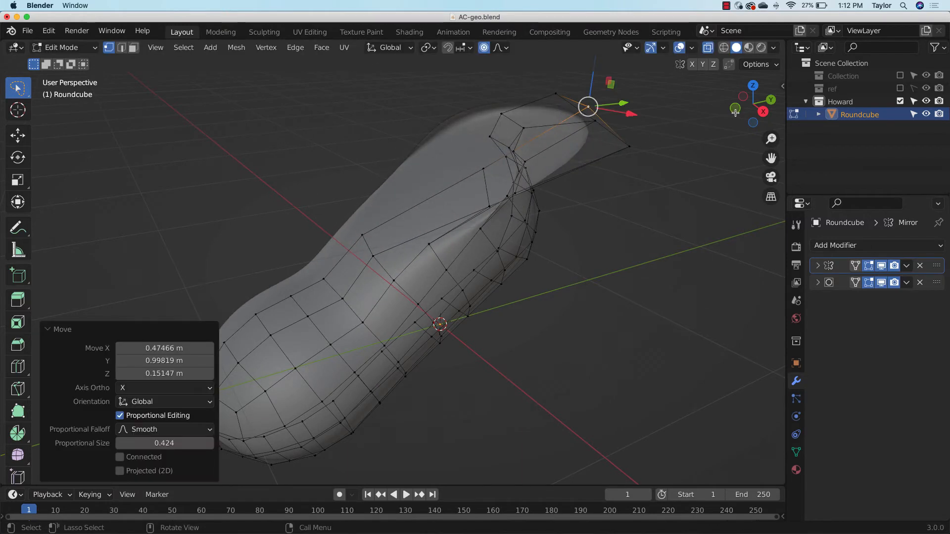
key(Escape)
key(grave)
key(Escape)
scroll(613, 205, up, 1)
click(581, 278)
key(Escape)
key(ctrl+z)
key(ctrl+z)
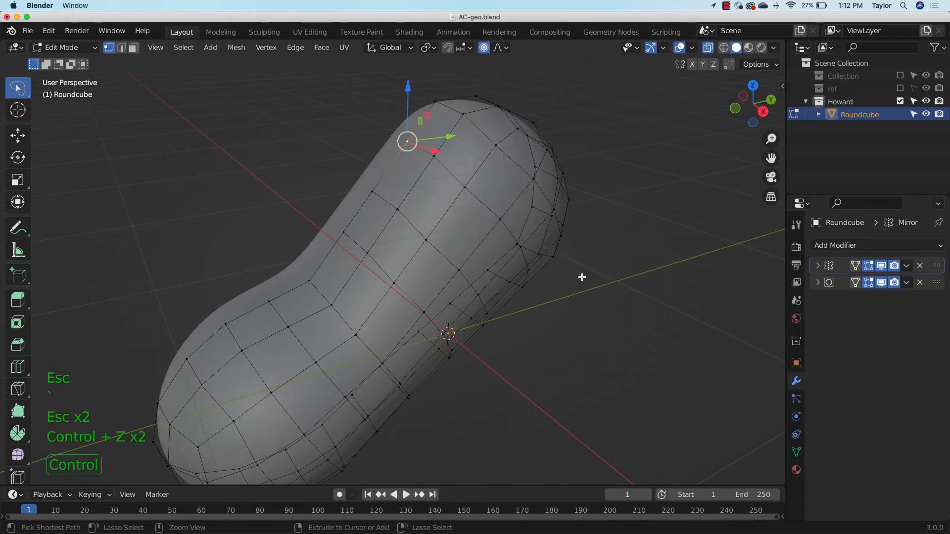
Show the ref collection in right view and move the forehead vertex about -0.077 m in Y and 0.012 m in Z, matching the side outline
click(764, 113)
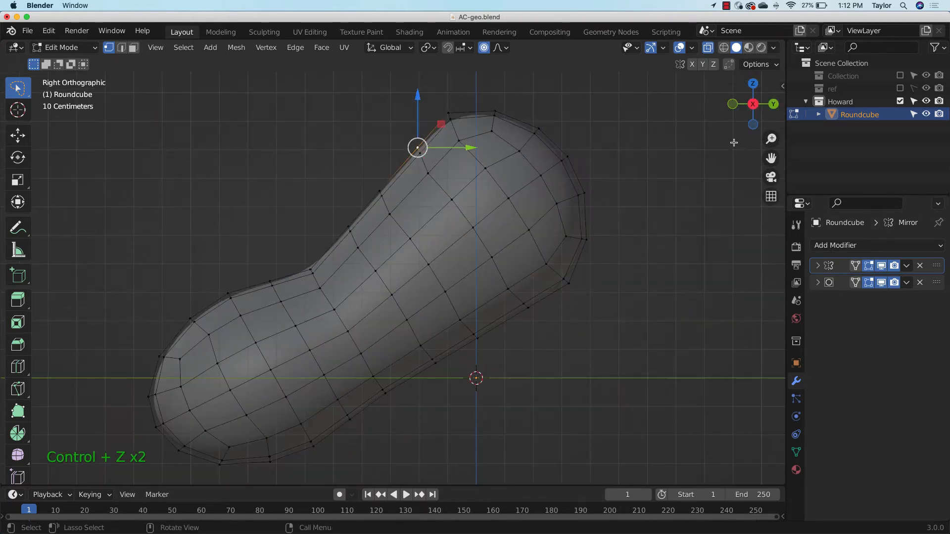
click(900, 89)
scroll(426, 118, up, 2)
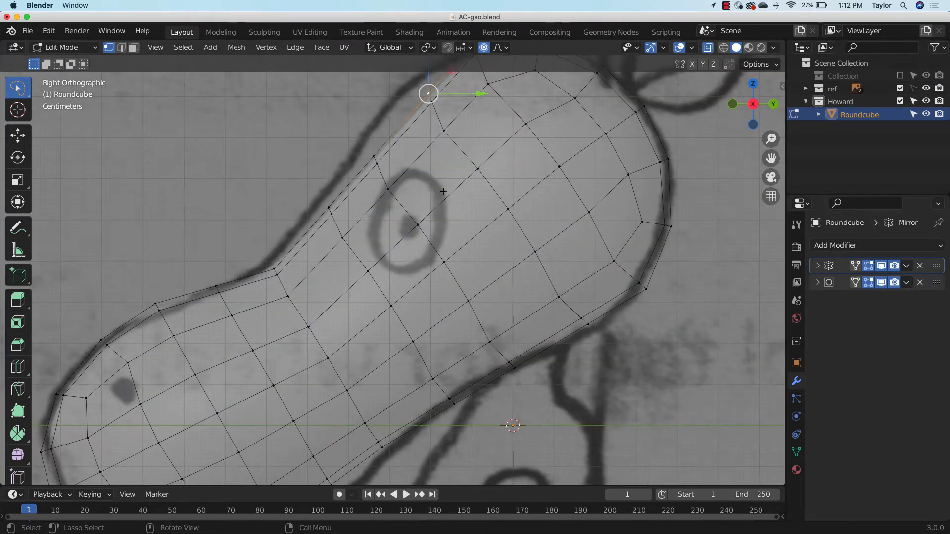
scroll(426, 117, down, 1)
scroll(426, 117, up, 1)
scroll(426, 117, down, 1)
scroll(426, 117, down, 1)
scroll(426, 117, down, 1)
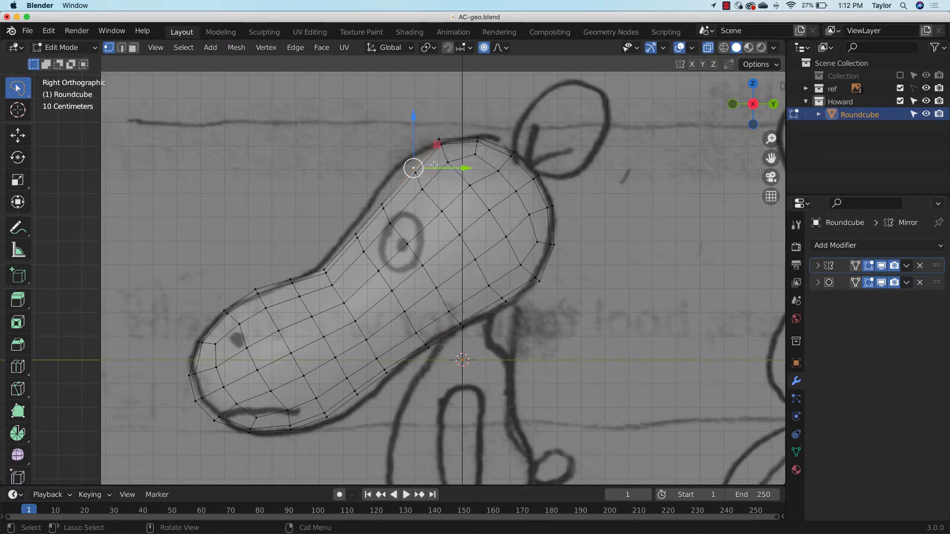
key(g)
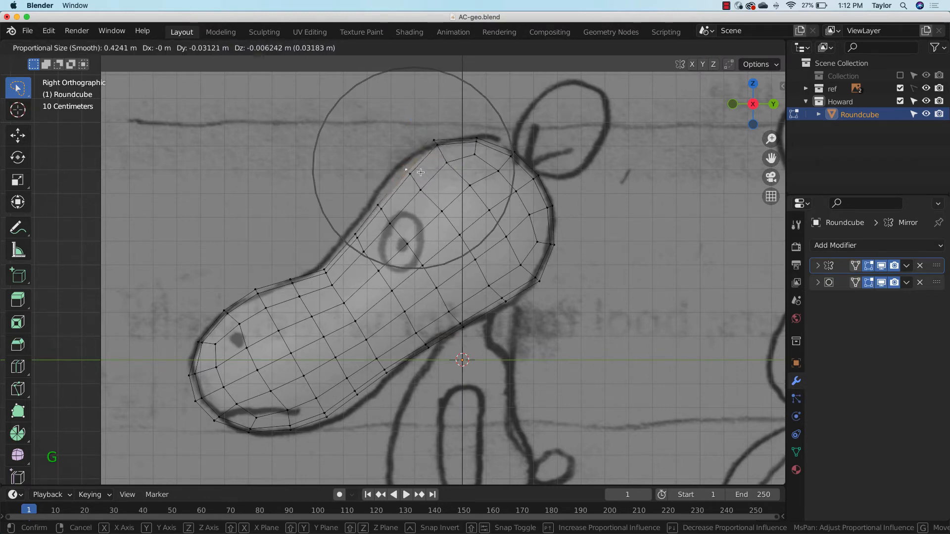
click(410, 169)
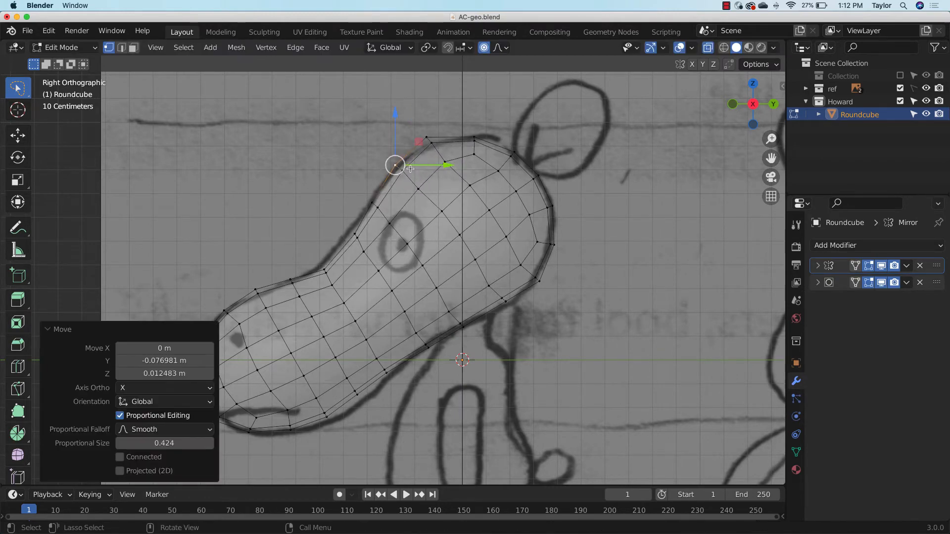
middle_drag(410, 169, 446, 194)
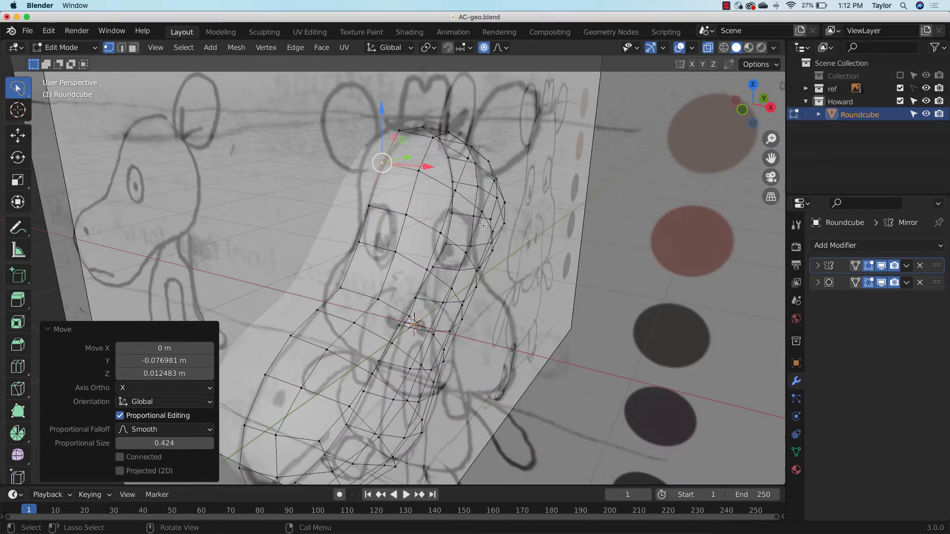
In front view, scale the selected edge loops around the eyes and upper head inward to fit the front reference's width
click(771, 107)
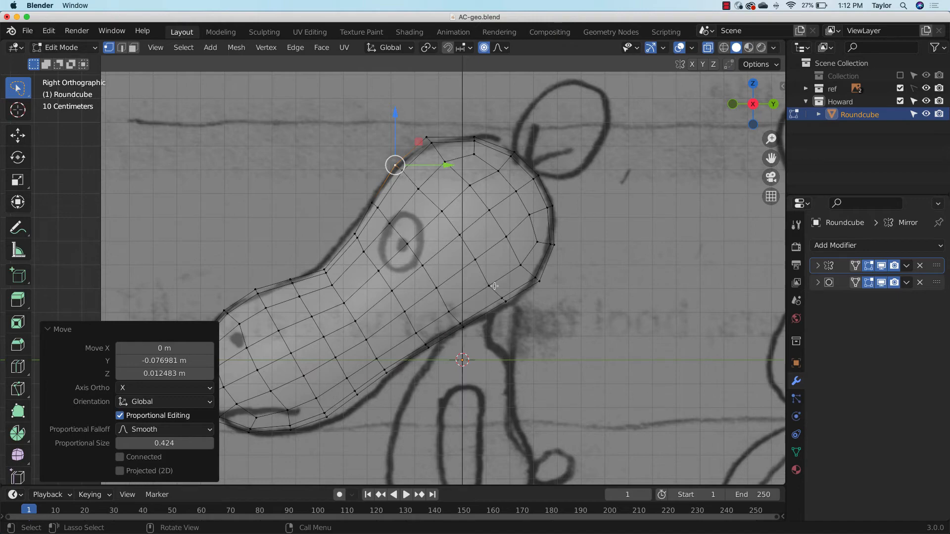
key(KP_1)
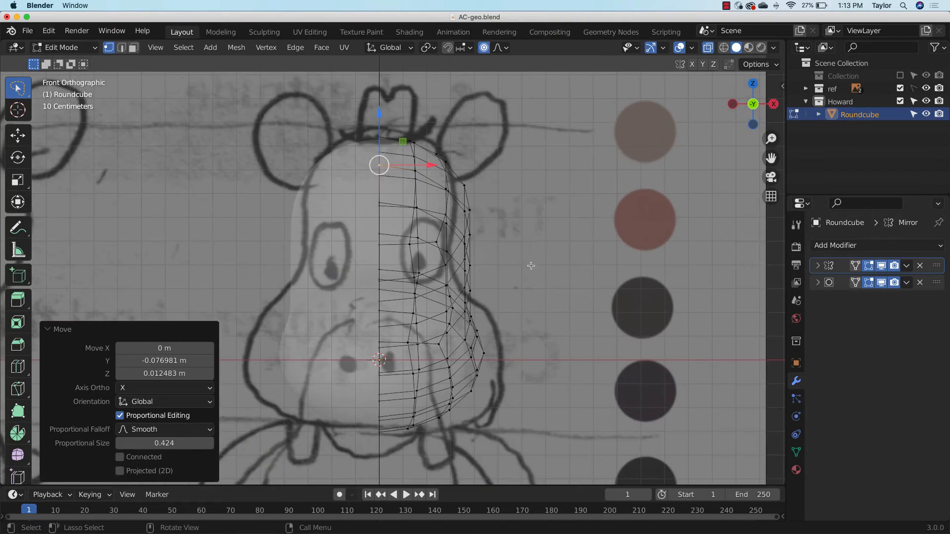
middle_drag(531, 266, 581, 221)
key(g)
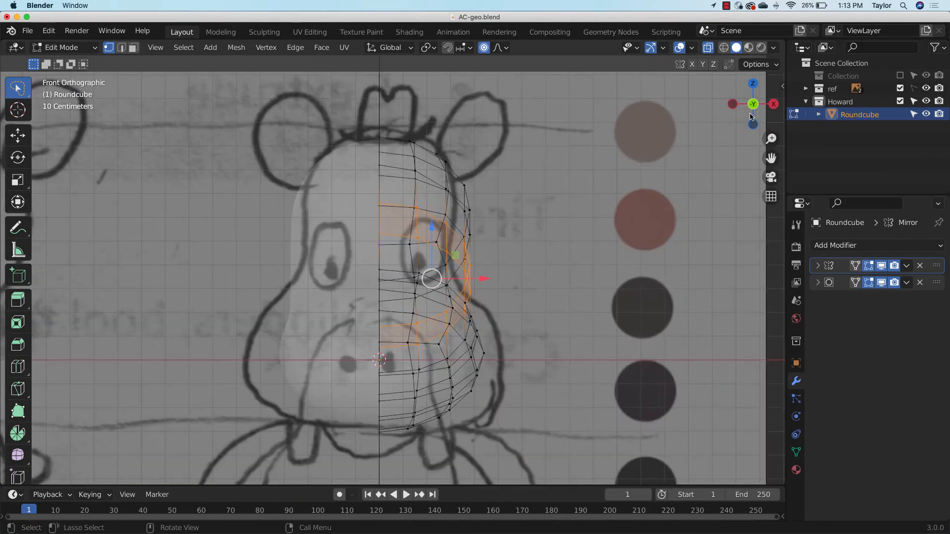
key(s)
click(509, 296)
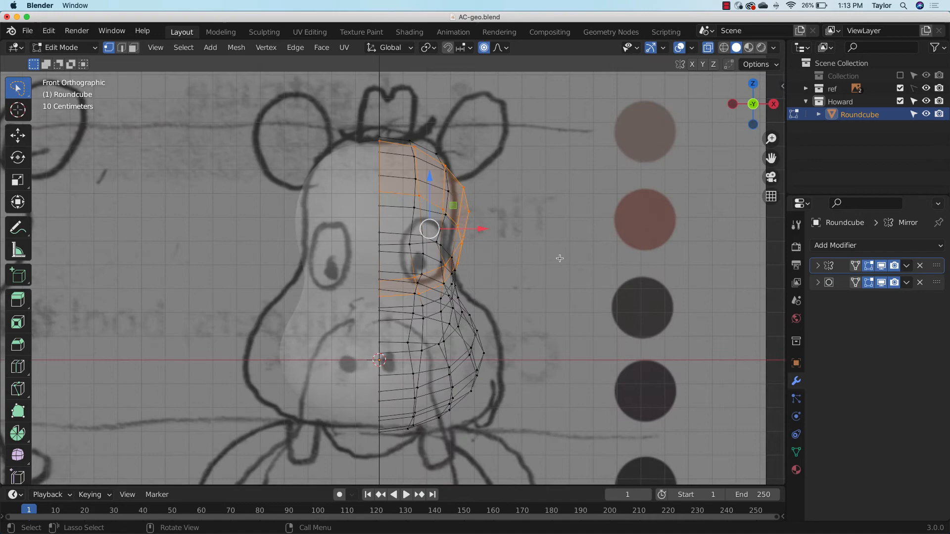
key(s)
click(528, 256)
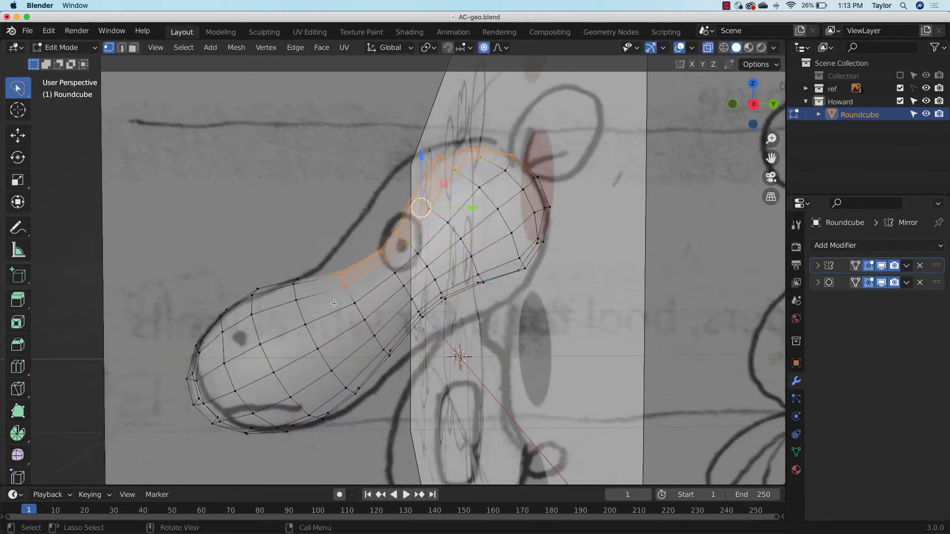
Move the top and underside vertices of the upper head outward to the side reference outline, using smooth proportional editing at size 0.424
key(g)
key(Return)
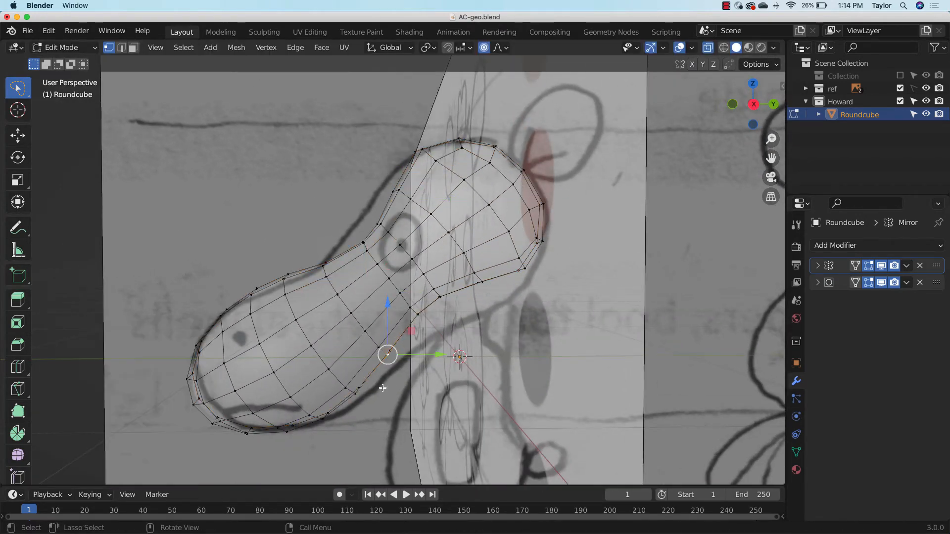
click(510, 300)
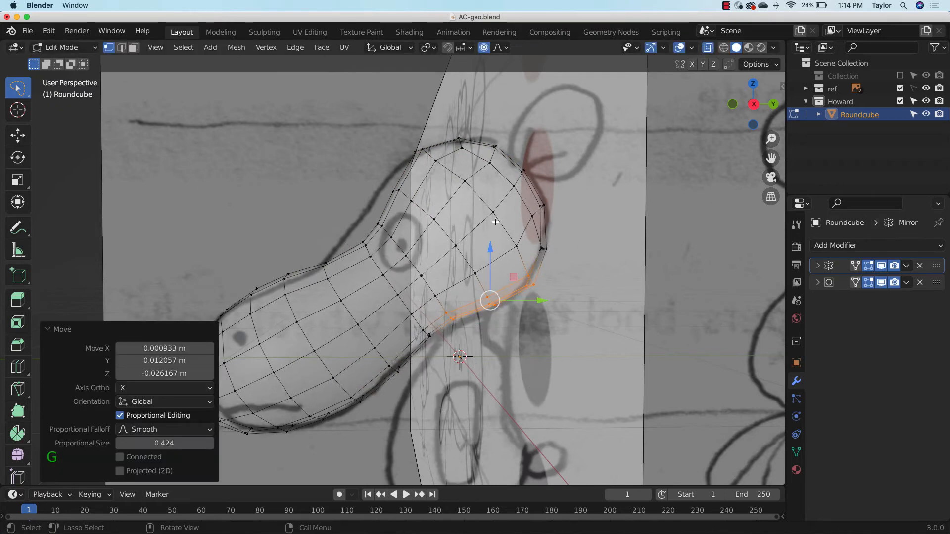
Move the vertices along the snout bridge and forehead outward towards the side reference outline with proportional editing
drag(407, 199, 403, 196)
key(g)
click(375, 230)
key(g)
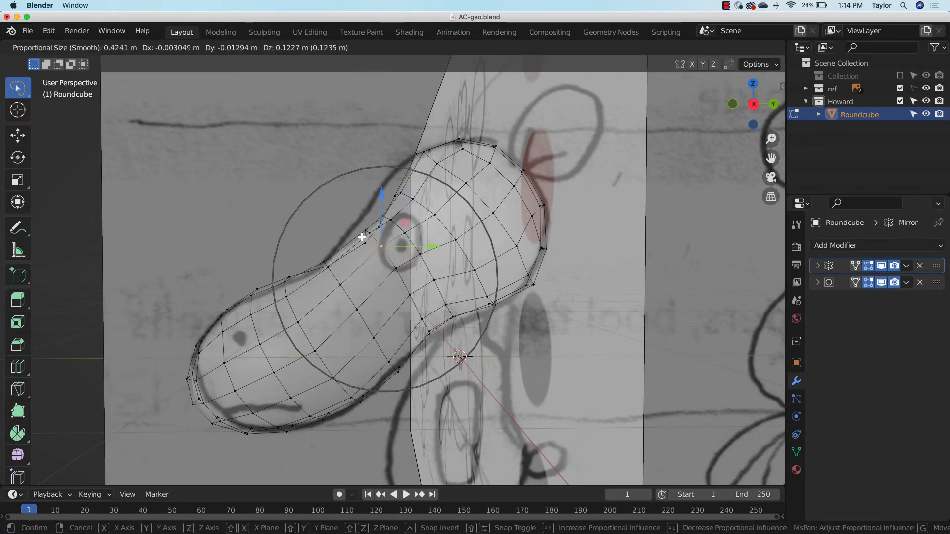
key(ctrl+z)
drag(348, 229, 410, 236)
key(g)
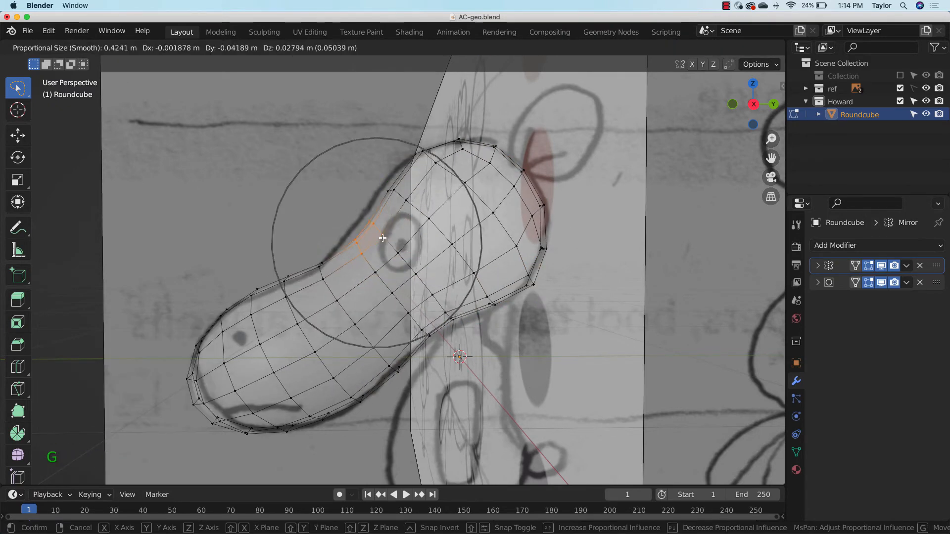
click(420, 289)
key(g)
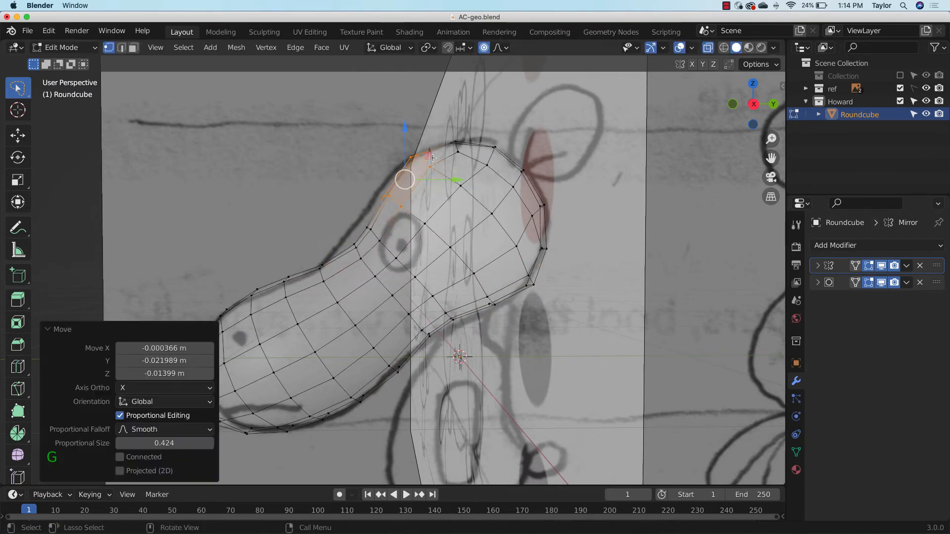
click(420, 289)
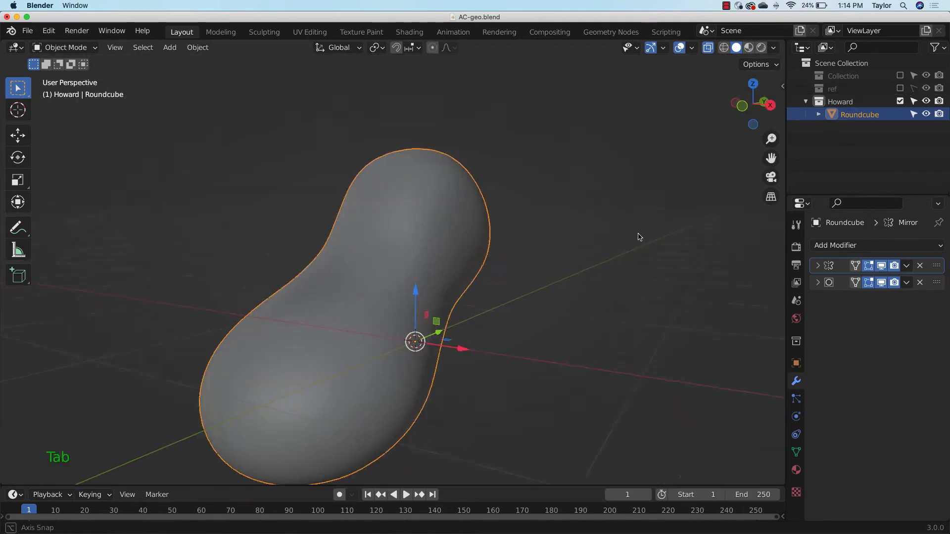
Reshape the side of the head at eye level by moving its vertices, and inspect the smoothed form in Object Mode
key(Tab)
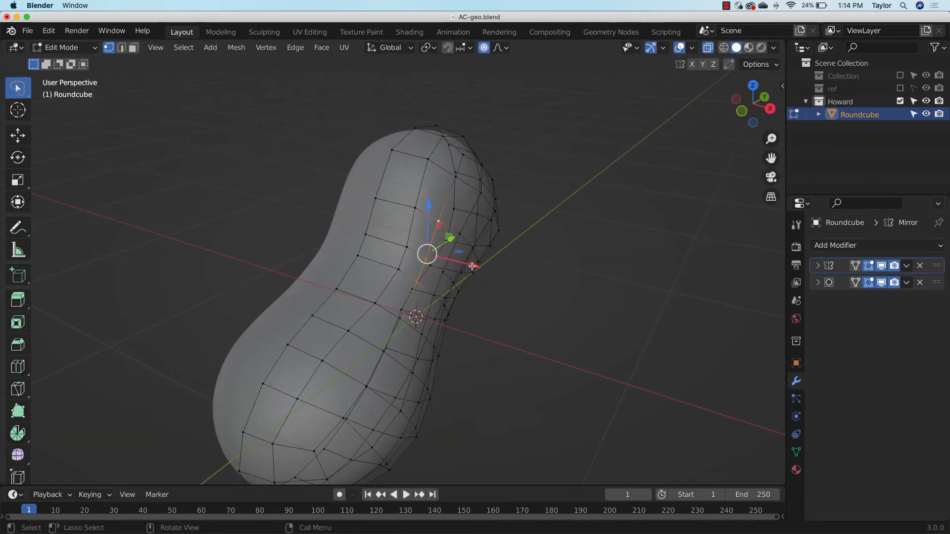
key(g)
click(573, 275)
key(Tab)
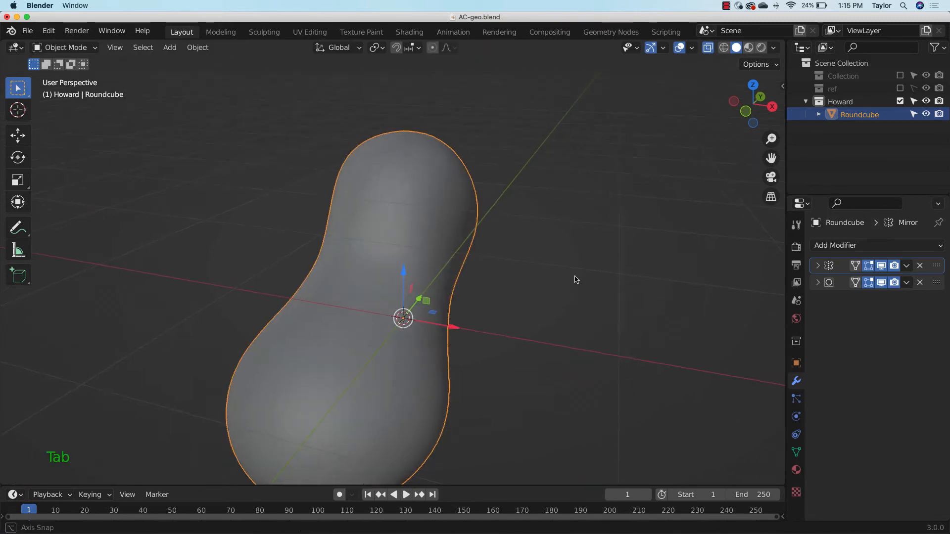
middle_drag(572, 275, 500, 307)
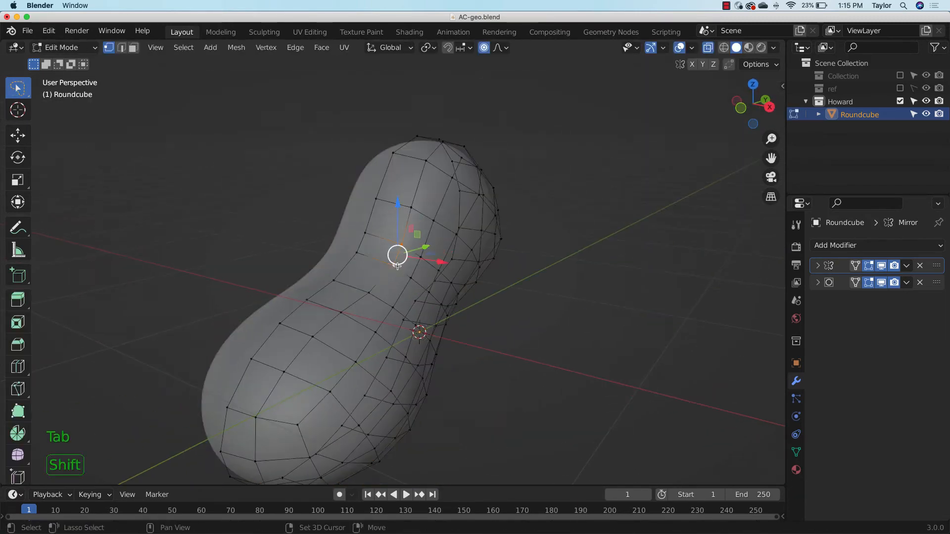
Try lowering the selected brow vertices about 0.029 m in Z with proportional editing, and undo the move
key(g)
click(409, 224)
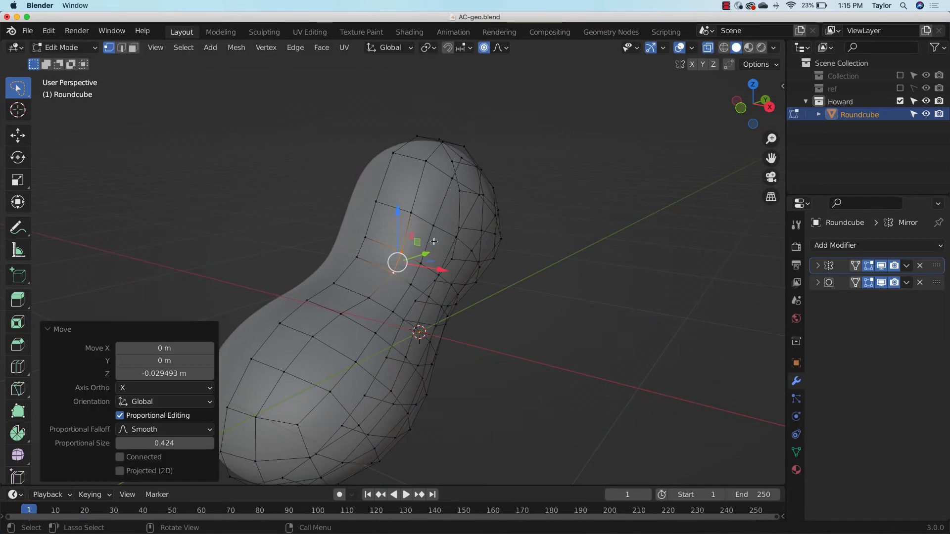
key(ctrl+z)
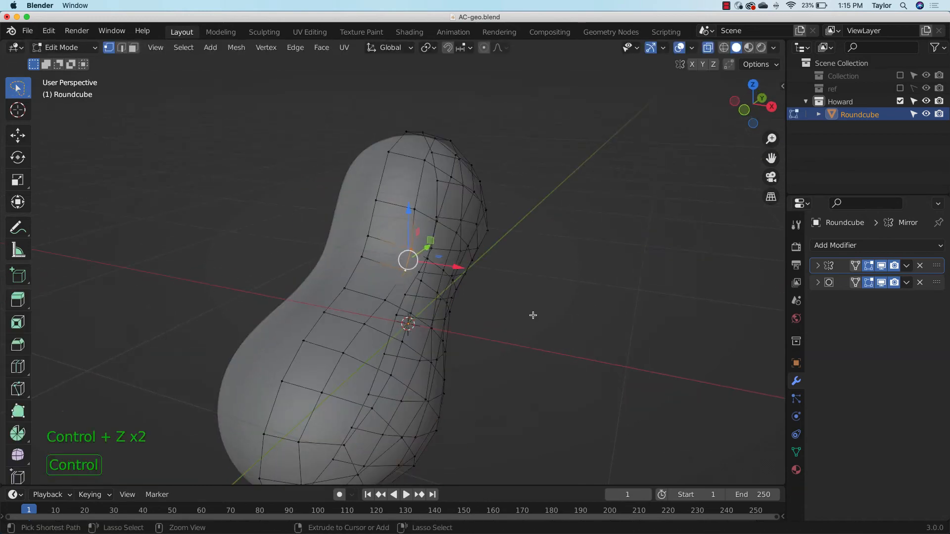
key(ctrl+z)
key(ctrl+z)
Reposition the selected brow vertices with proportional editing off and view the smoothed head in Object Mode
middle_drag(532, 316, 513, 266)
key(g)
click(466, 297)
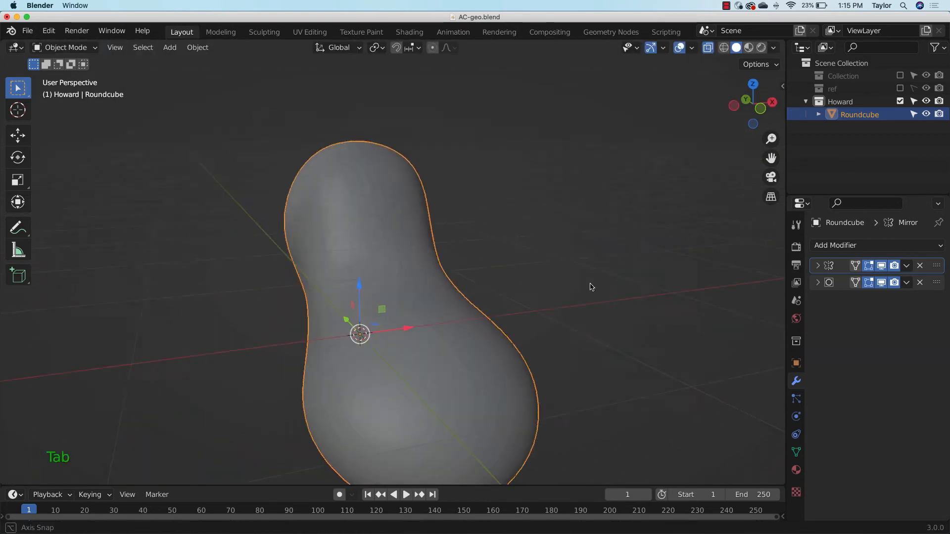
Lower the snout's underside vertices about 0.03 m with proportional editing to follow the side reference outline
click(772, 102)
click(900, 88)
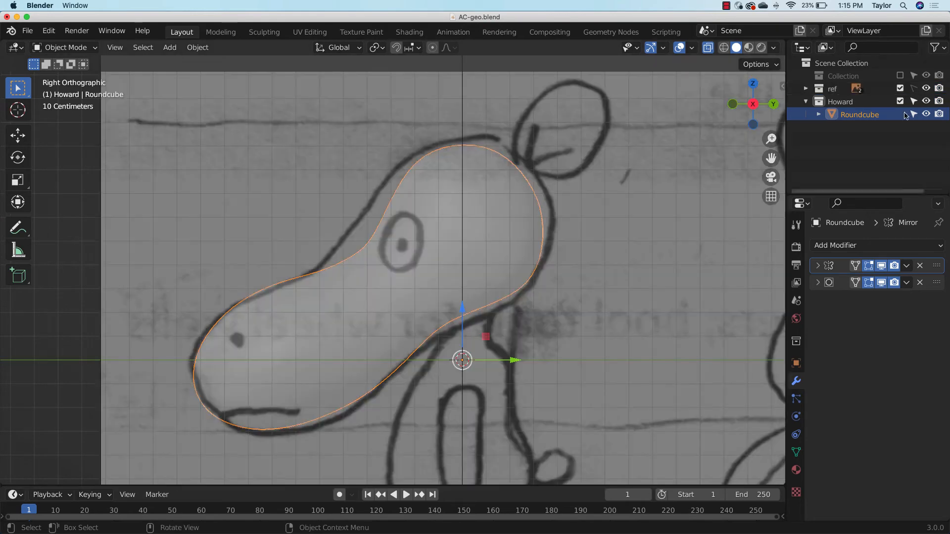
key(Tab)
drag(346, 453, 316, 441)
key(g)
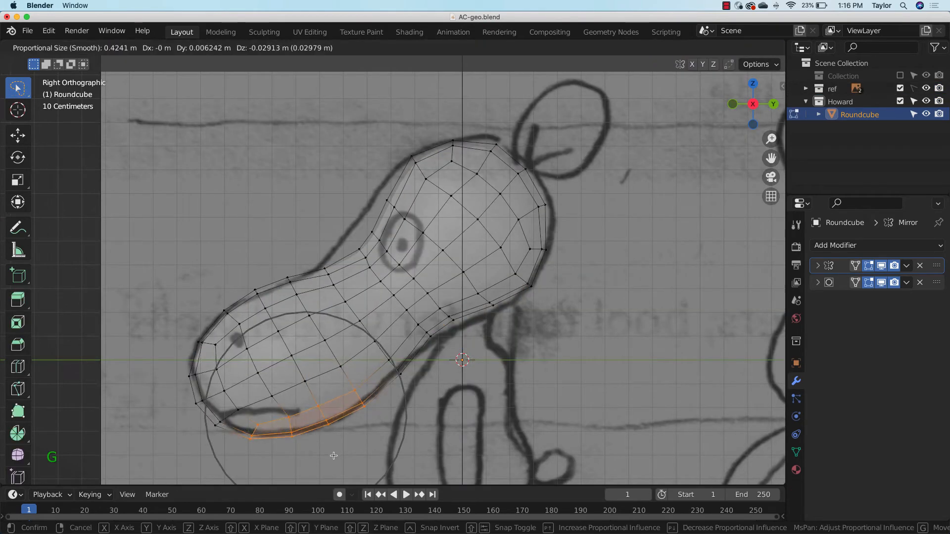
click(338, 456)
Check the reshaped snout against the front and side references, and hide the ref collection
click(566, 280)
middle_drag(549, 302, 580, 329)
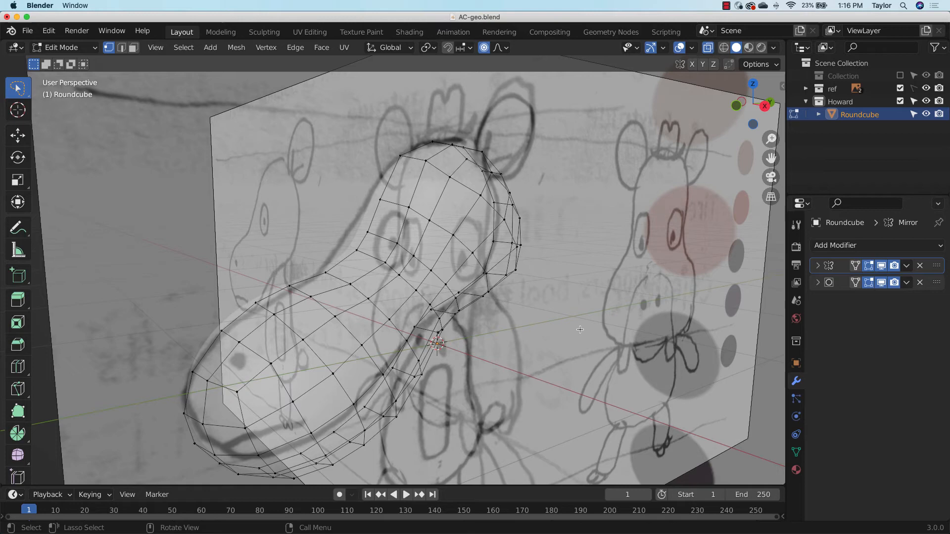
click(764, 106)
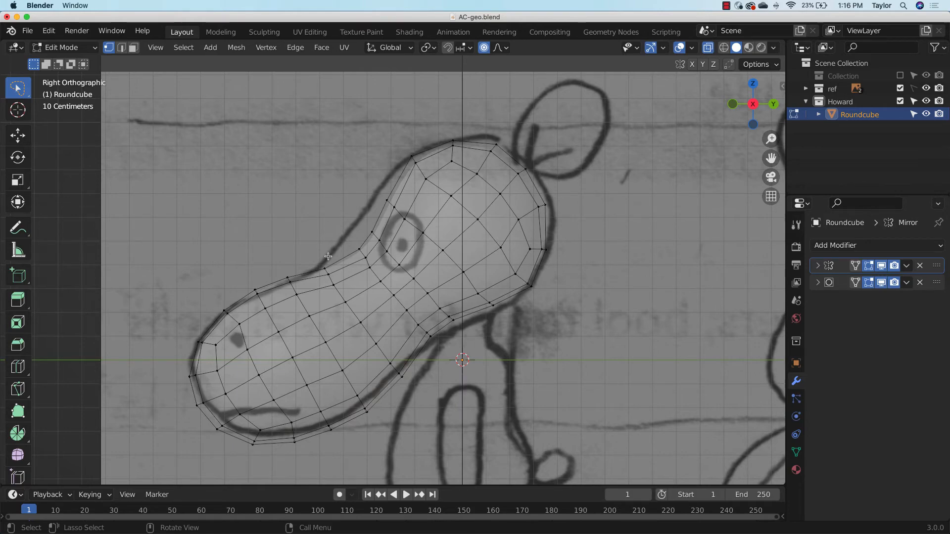
middle_drag(328, 256, 655, 304)
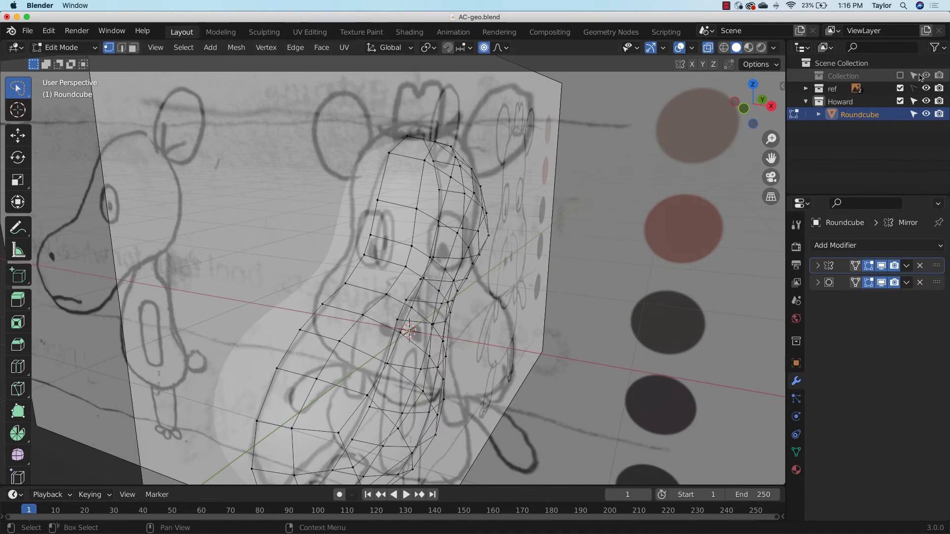
click(900, 90)
View the smoothed head in Object Mode from several angles and save the file
key(Tab)
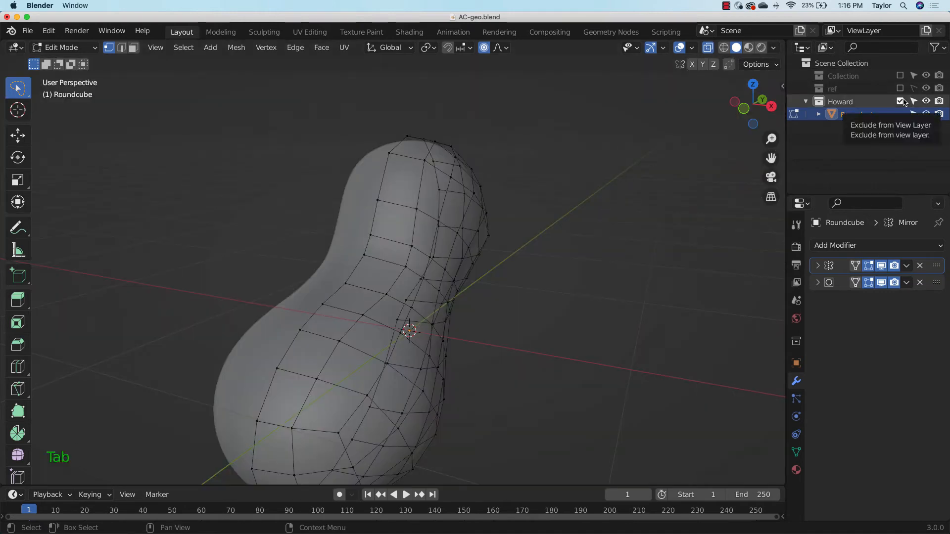
key(Tab)
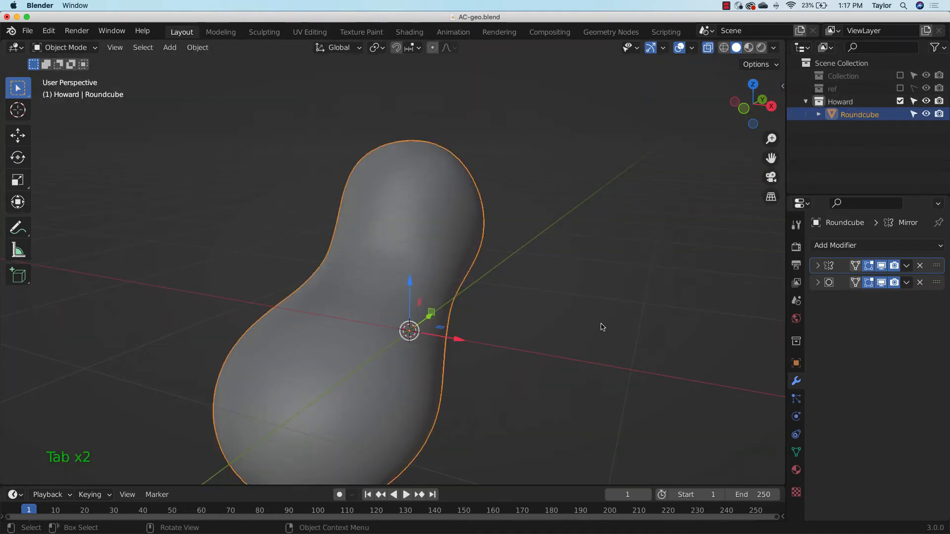
middle_drag(600, 325, 554, 305)
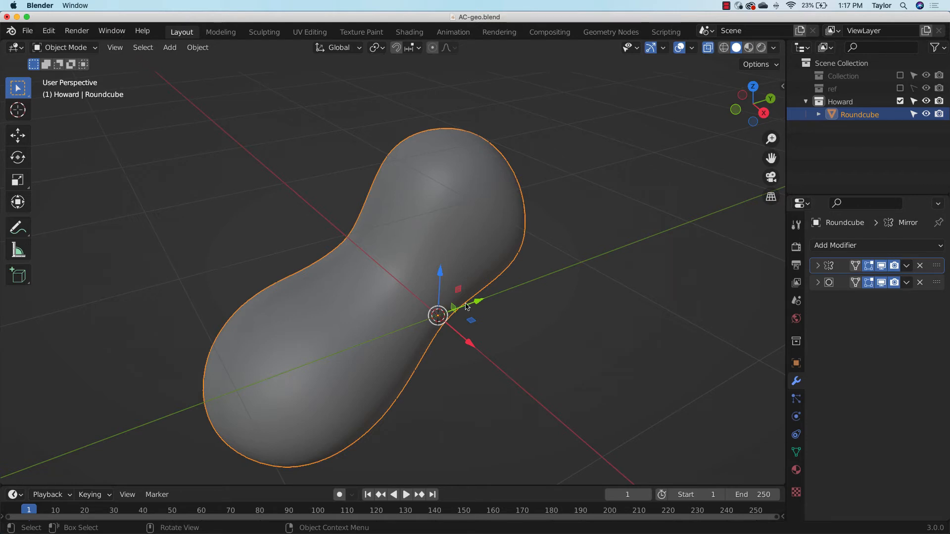
middle_drag(470, 302, 536, 257)
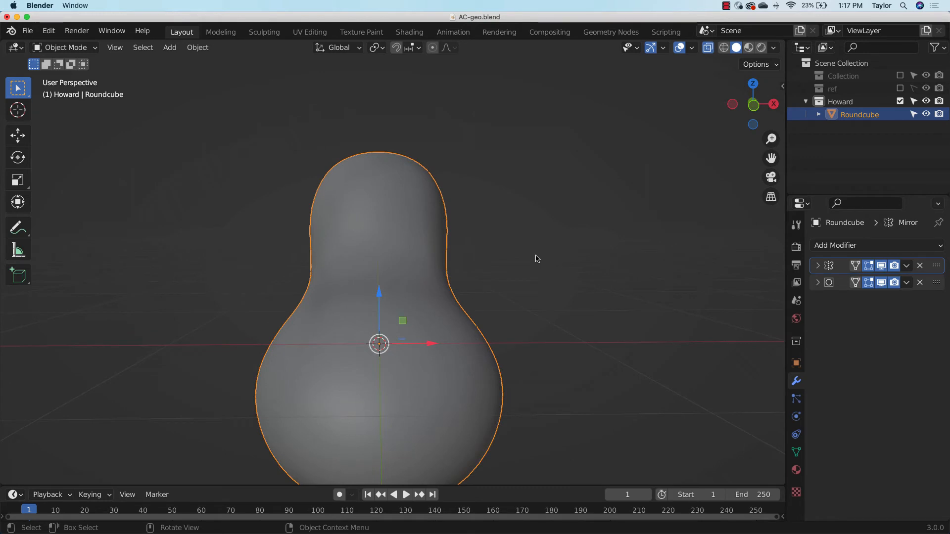
click(27, 31)
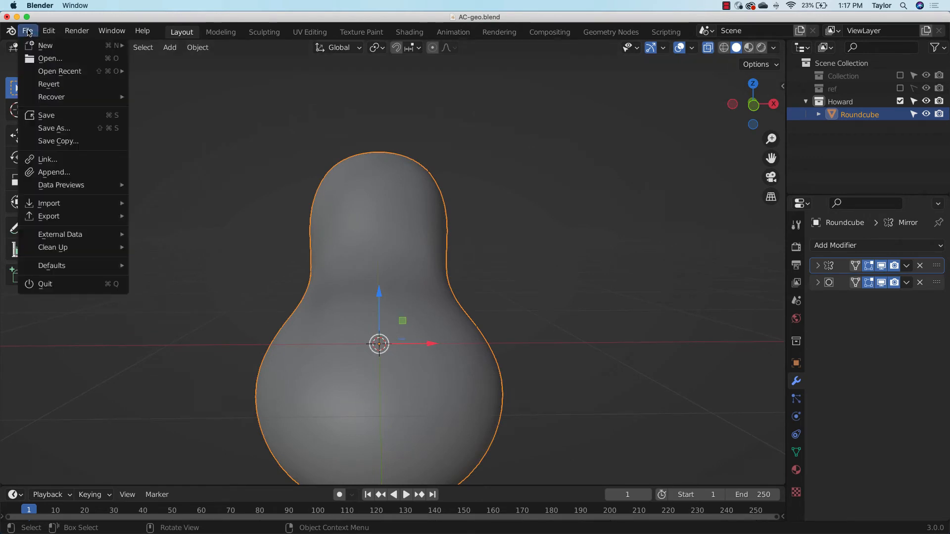
click(49, 113)
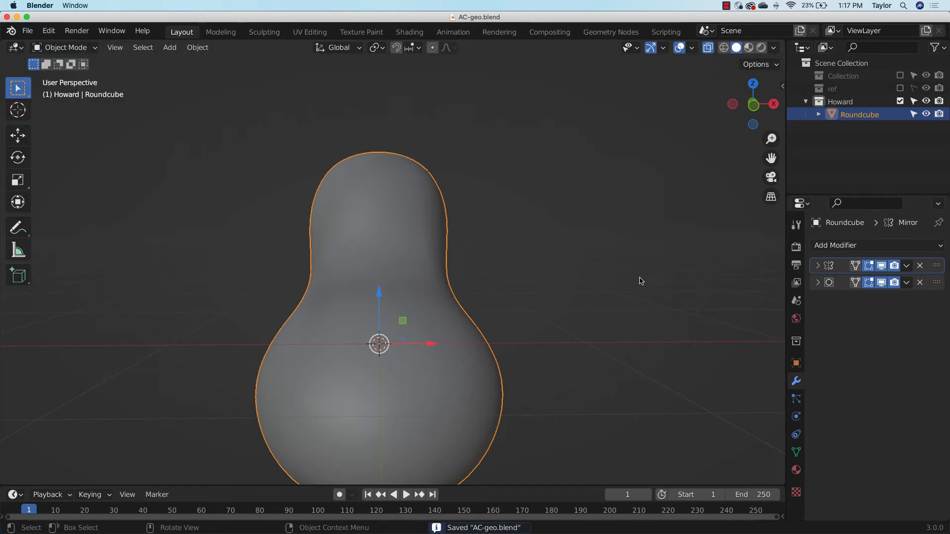
Compare the smoothed head with the reference images by showing and hiding the ref collection
middle_drag(639, 281, 586, 320)
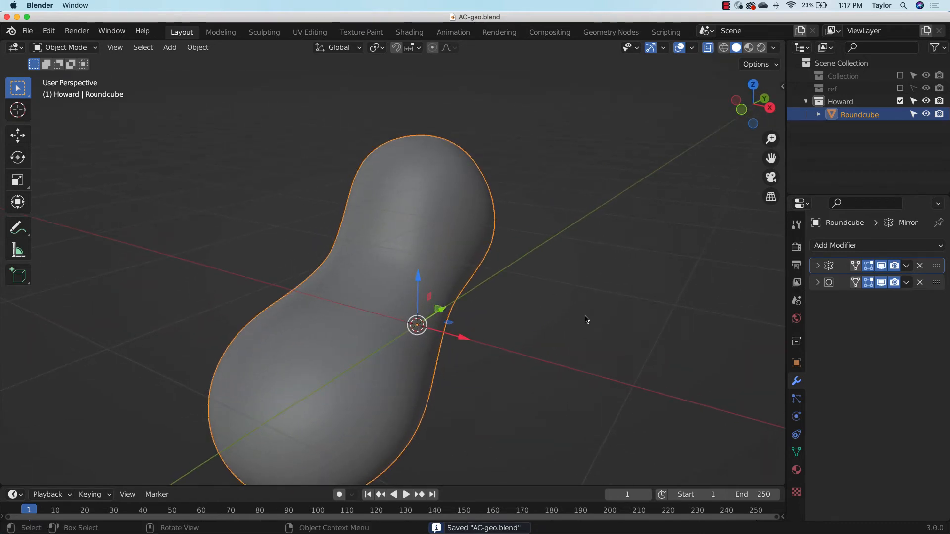
click(900, 88)
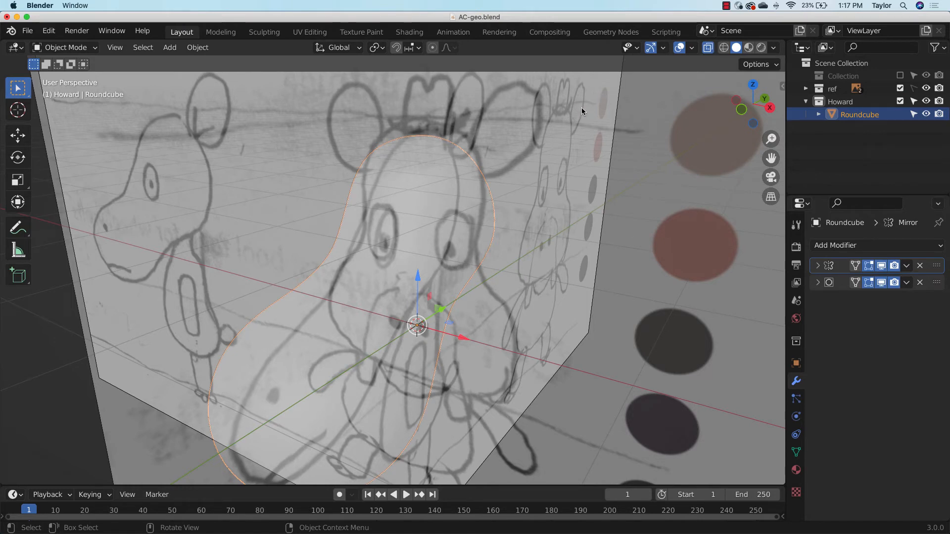
click(900, 88)
middle_drag(584, 322, 491, 208)
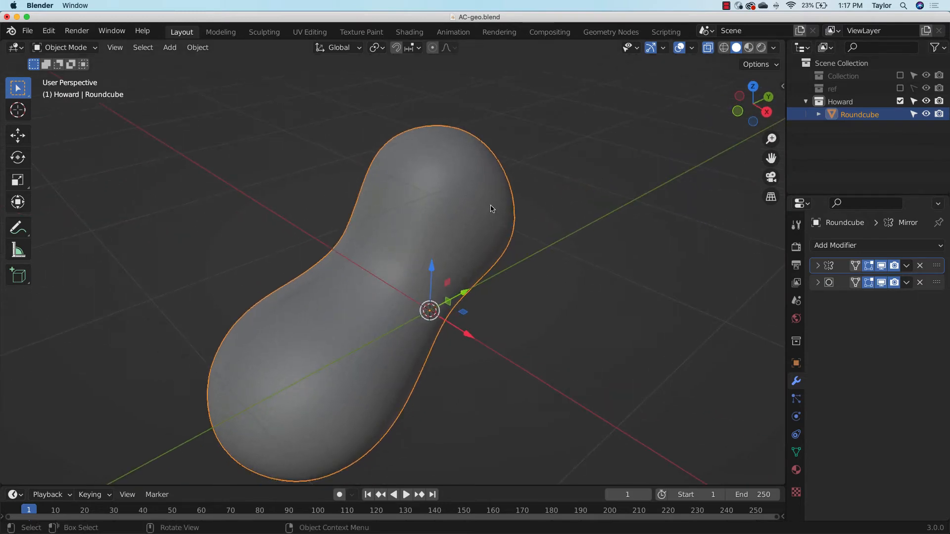
Delete the single face on the upper side of the head to open a hole for the ear
key(Tab)
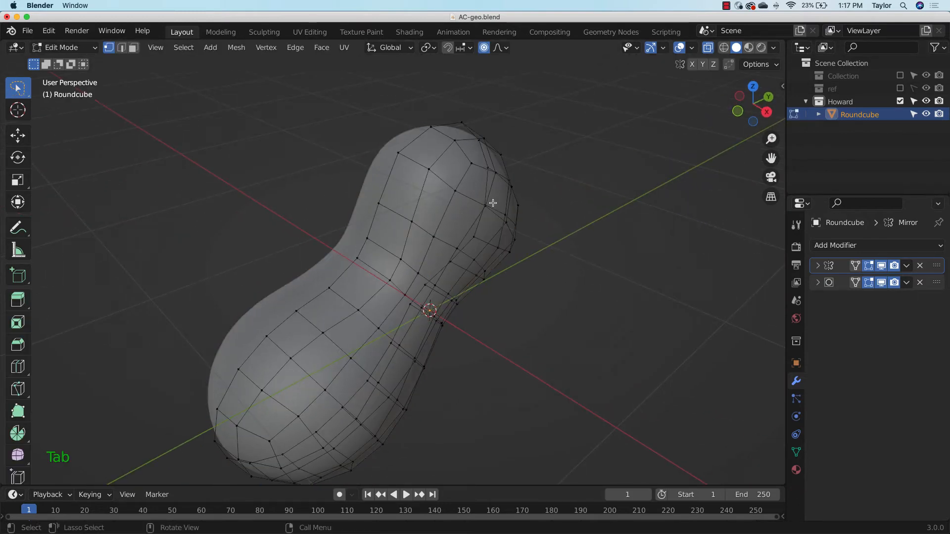
mouse_move(538, 218)
middle_down()
mouse_move(503, 252)
mouse_move(536, 236)
middle_up()
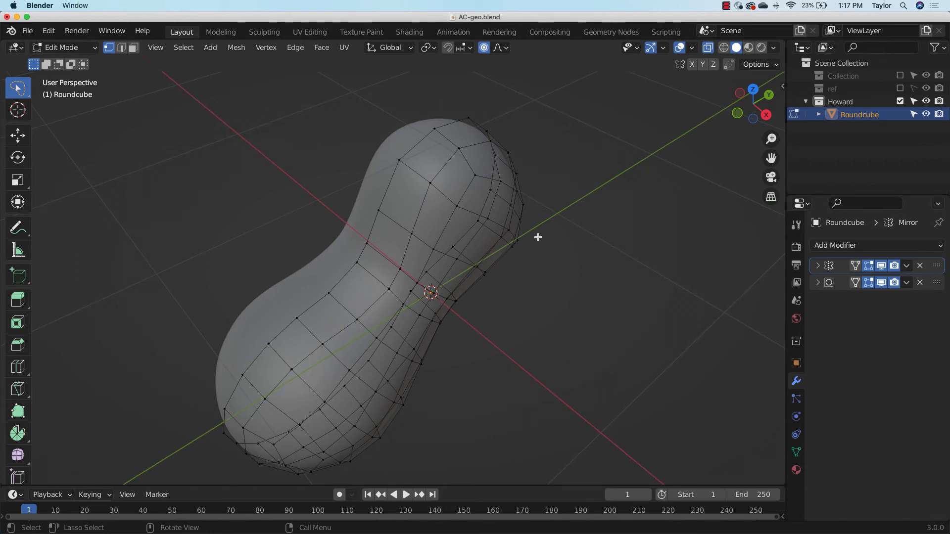
mouse_move(538, 237)
middle_down()
mouse_move(547, 240)
mouse_move(521, 245)
mouse_move(522, 238)
middle_up()
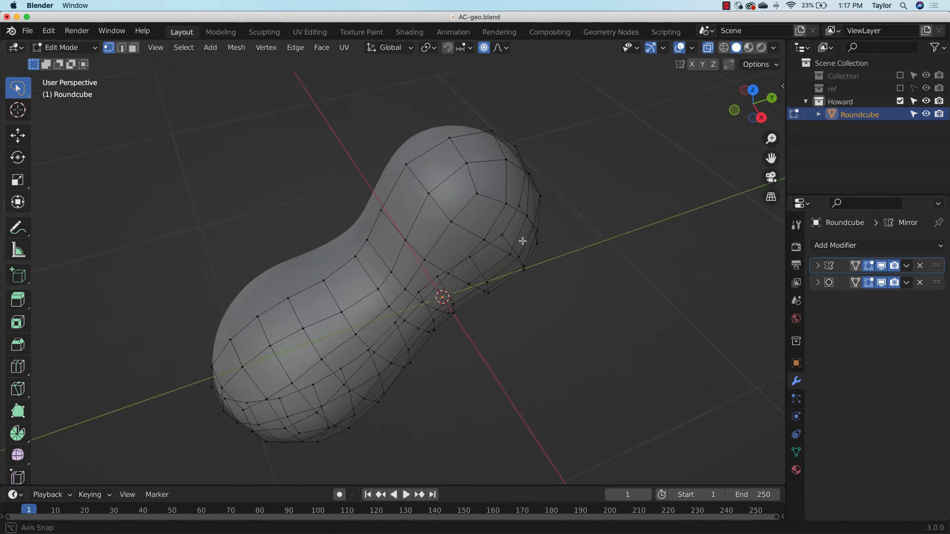
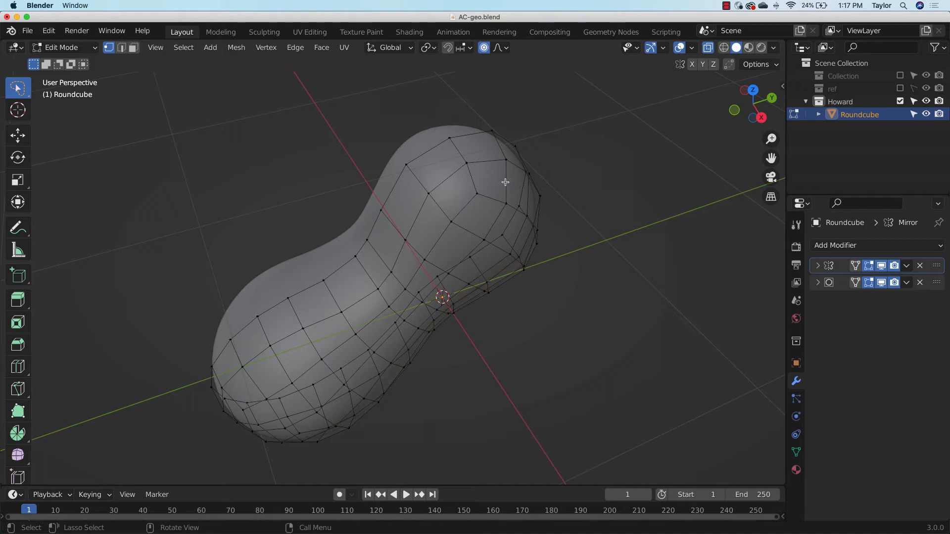
click(133, 48)
click(492, 180)
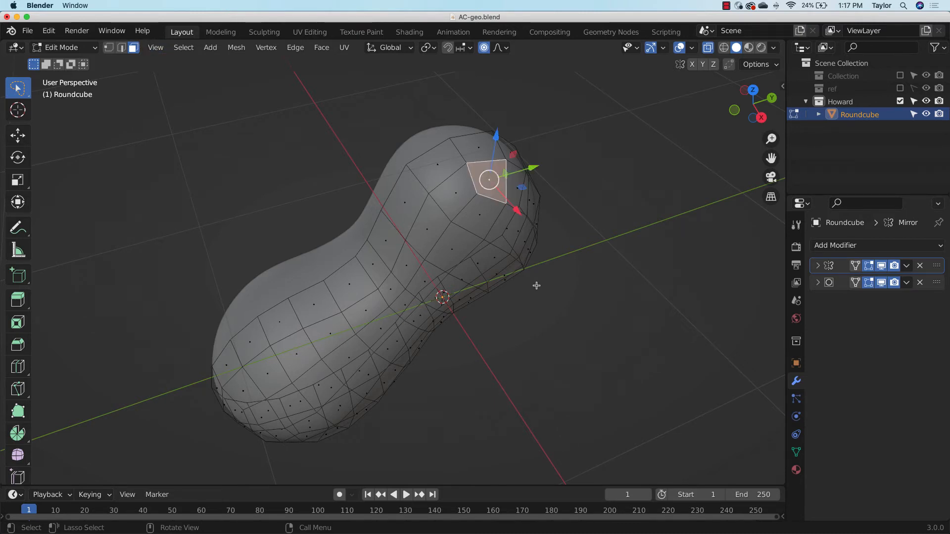
middle_drag(537, 284, 558, 293)
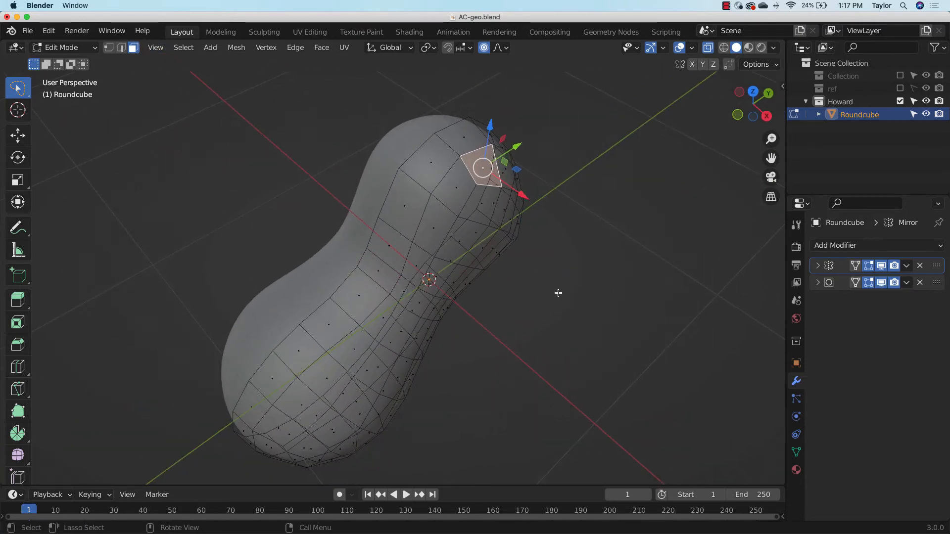
key(x)
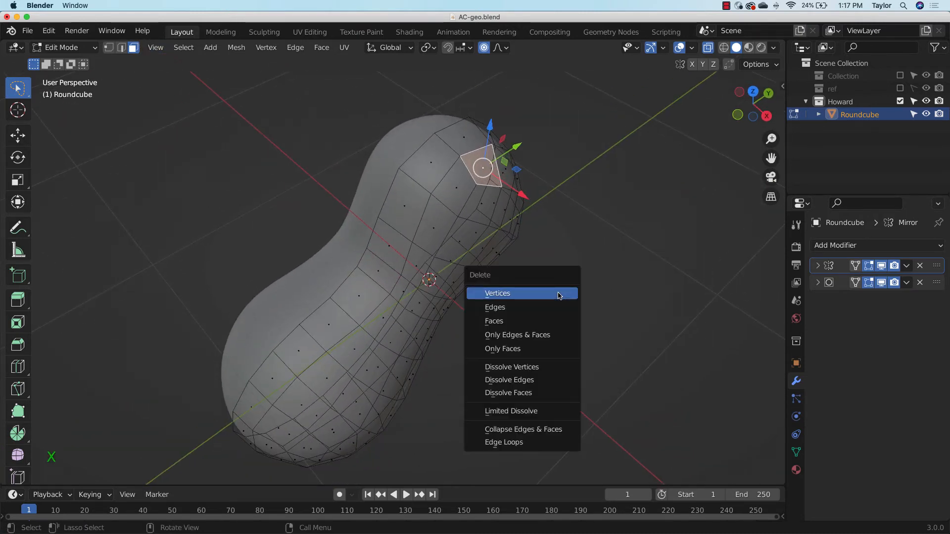
click(520, 321)
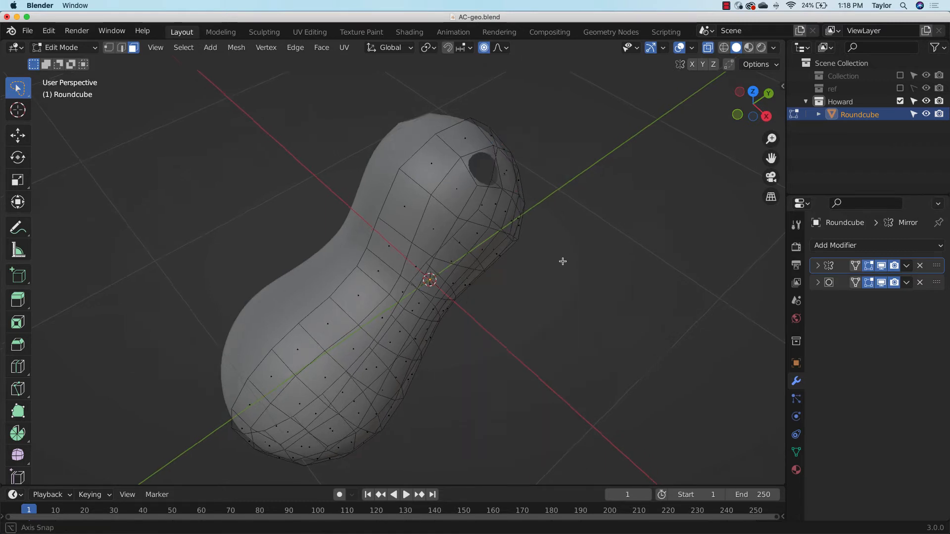
Inspect the opened head in Wireframe and Material Preview shading, and return to Solid shading
middle_drag(563, 261, 515, 207)
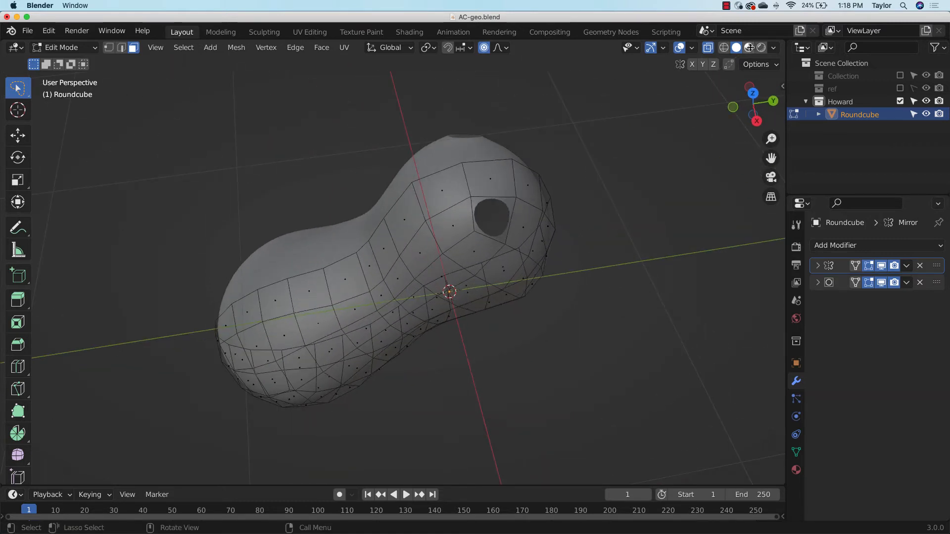
click(723, 48)
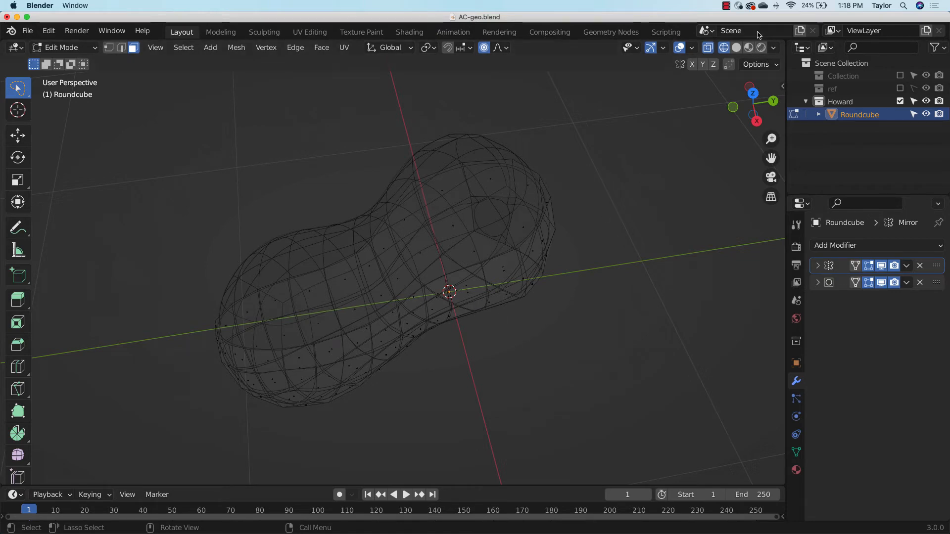
click(748, 48)
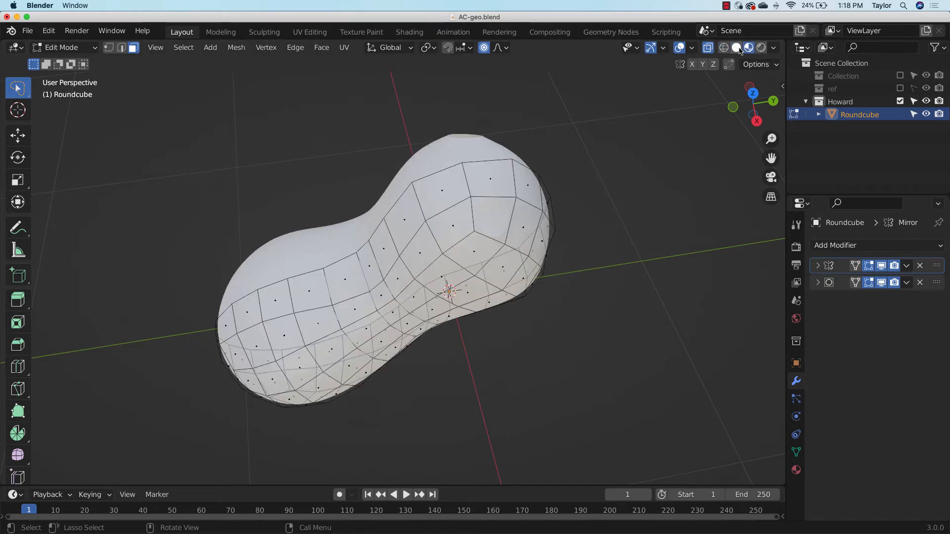
click(736, 48)
mouse_move(520, 221)
middle_down()
mouse_move(581, 290)
mouse_move(602, 195)
mouse_move(534, 221)
mouse_move(507, 187)
middle_up()
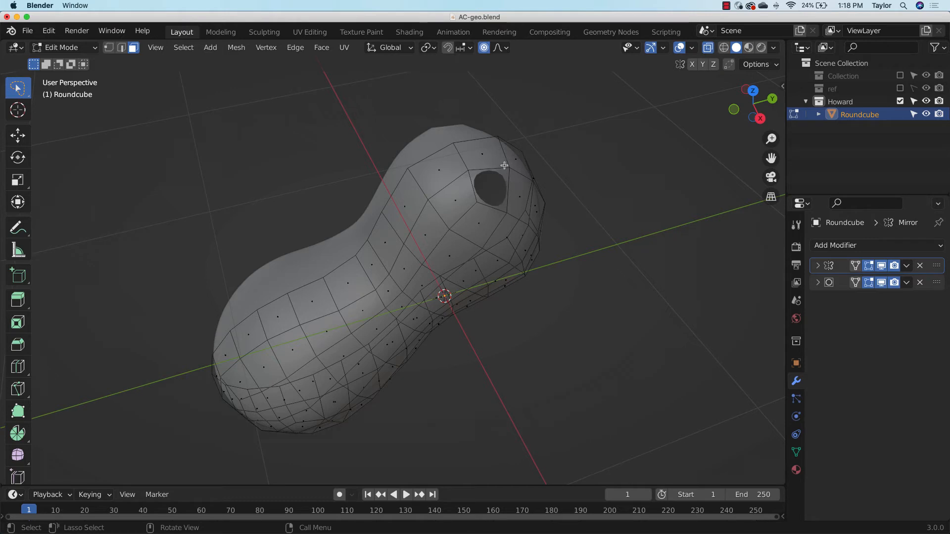
Select the edge loop around the ear hole and turn off the Move object gizmo
key(2)
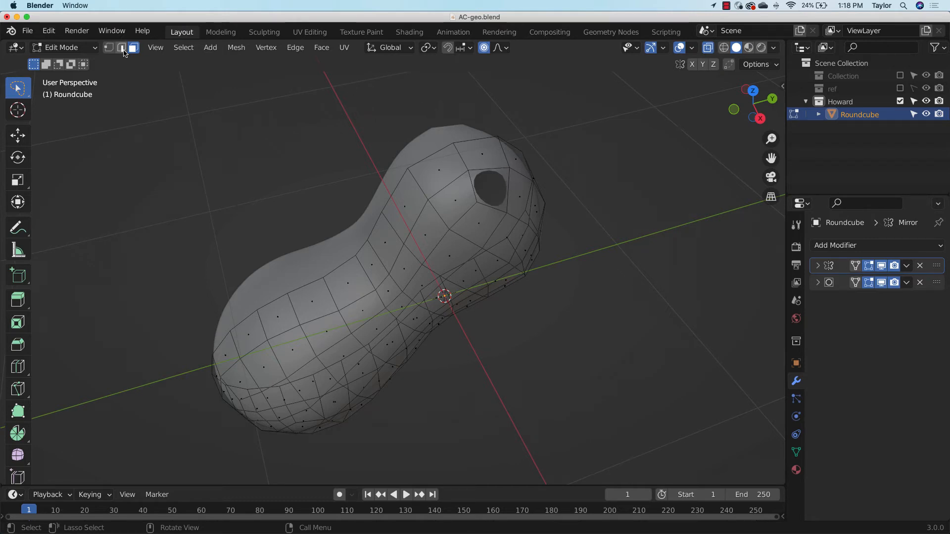
alt+click(500, 169)
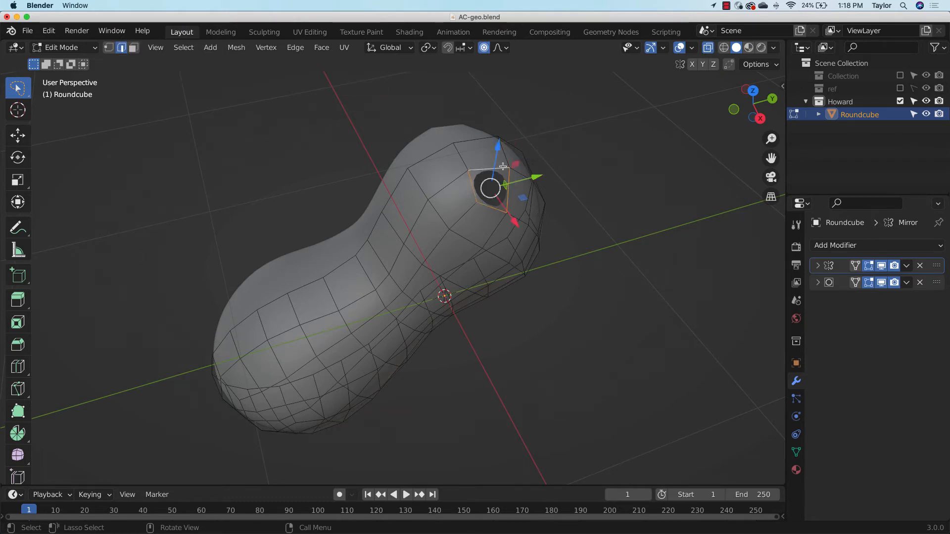
click(668, 48)
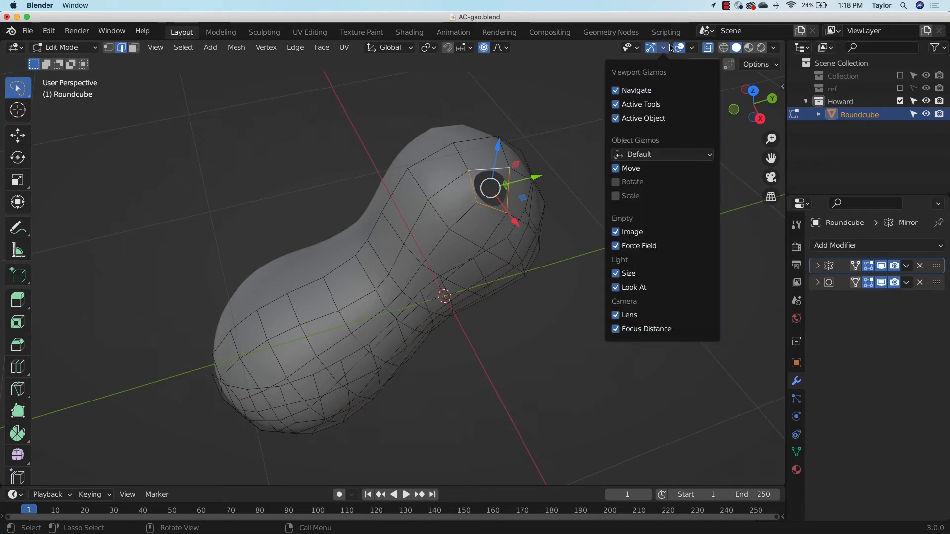
click(615, 168)
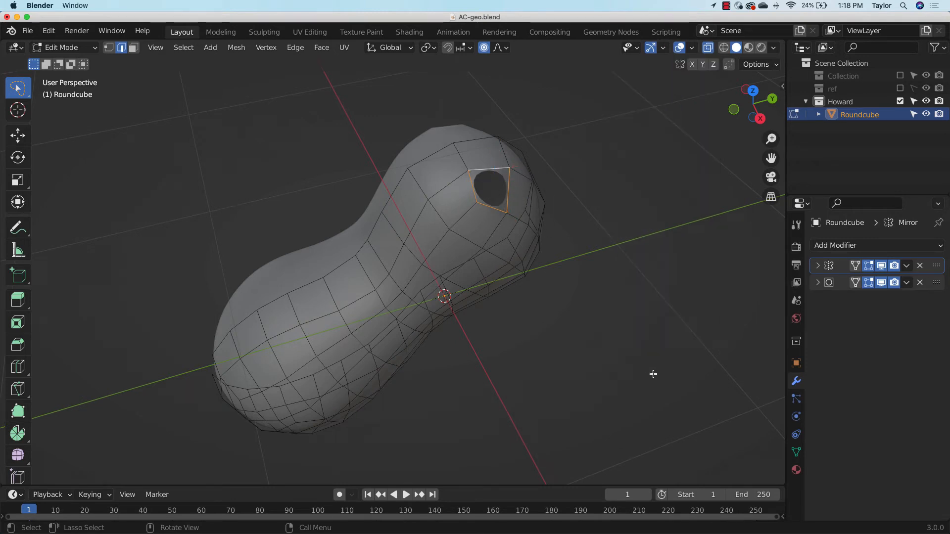
Round the selected ear hole loop with the LoopTools Circle operation
right_click(554, 165)
mouse_move(561, 116)
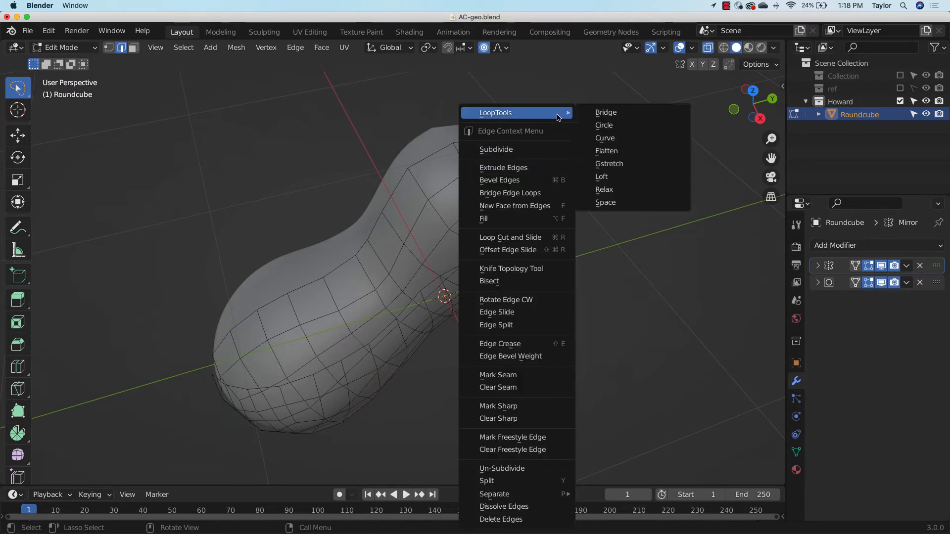
click(631, 130)
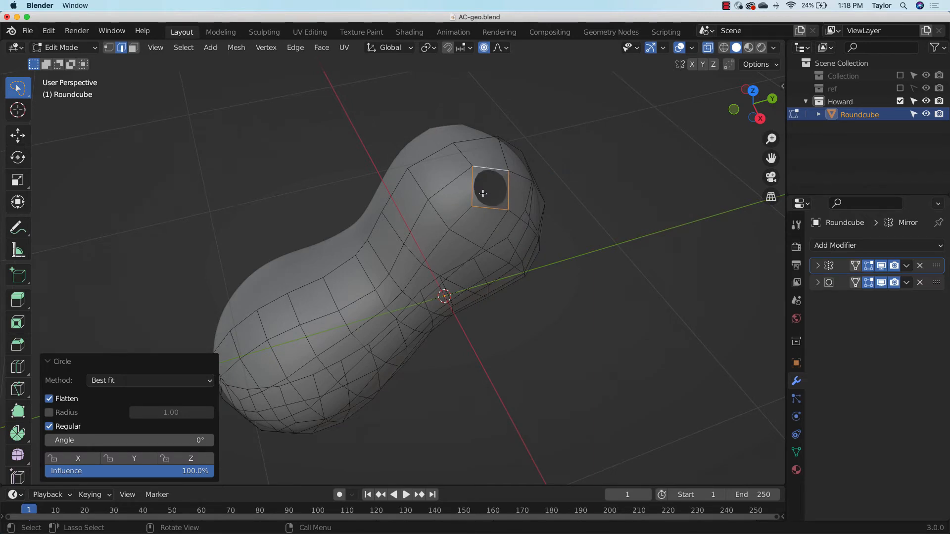
Extrude the rounded ear hole loop outward twice, each time by about 0.05 m, to start the ear's narrow base
mouse_move(544, 214)
middle_down()
mouse_move(530, 204)
mouse_move(498, 228)
mouse_move(559, 202)
mouse_move(621, 229)
mouse_move(558, 198)
mouse_move(592, 193)
mouse_move(554, 220)
middle_up()
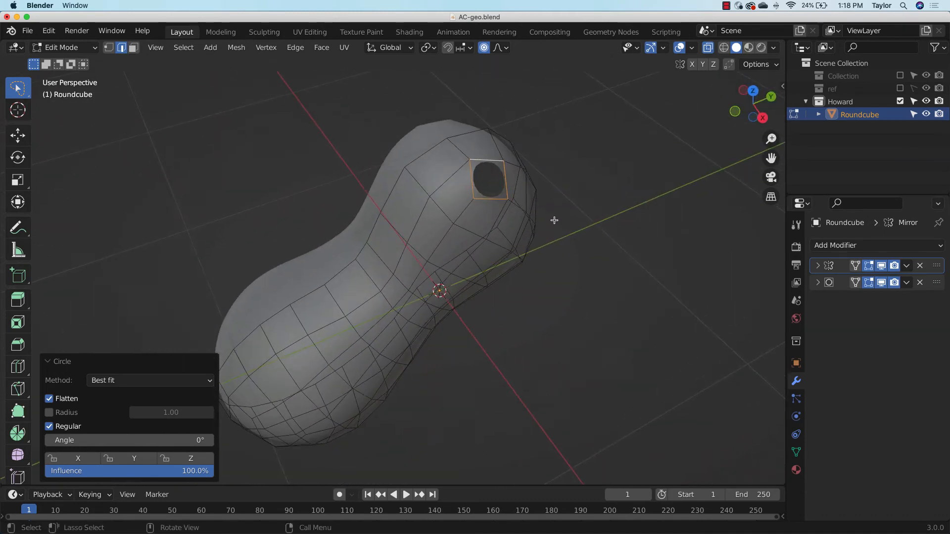
middle_drag(539, 262, 649, 239)
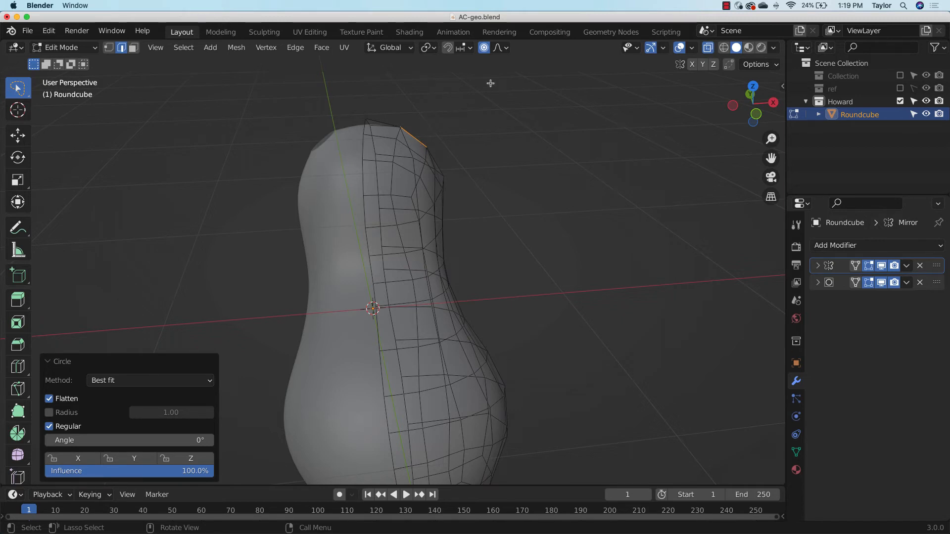
key(g)
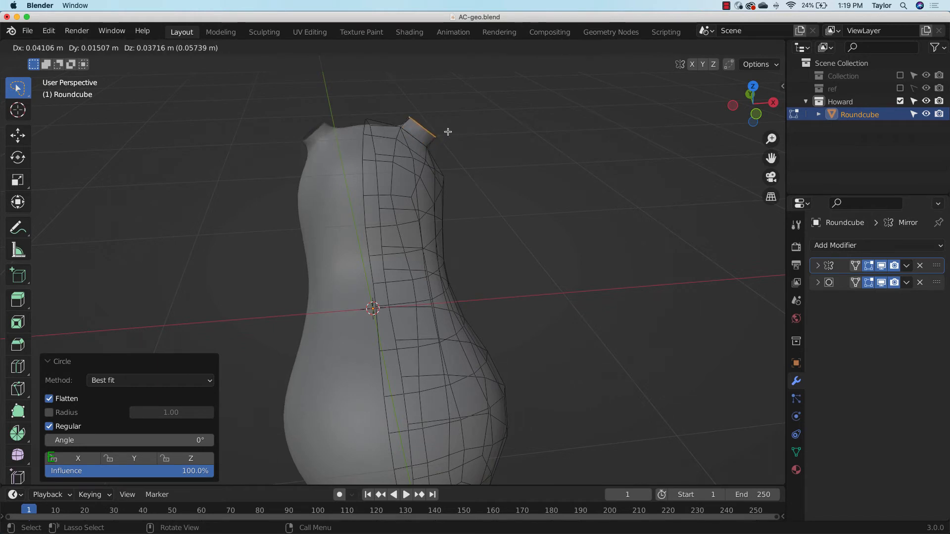
click(445, 133)
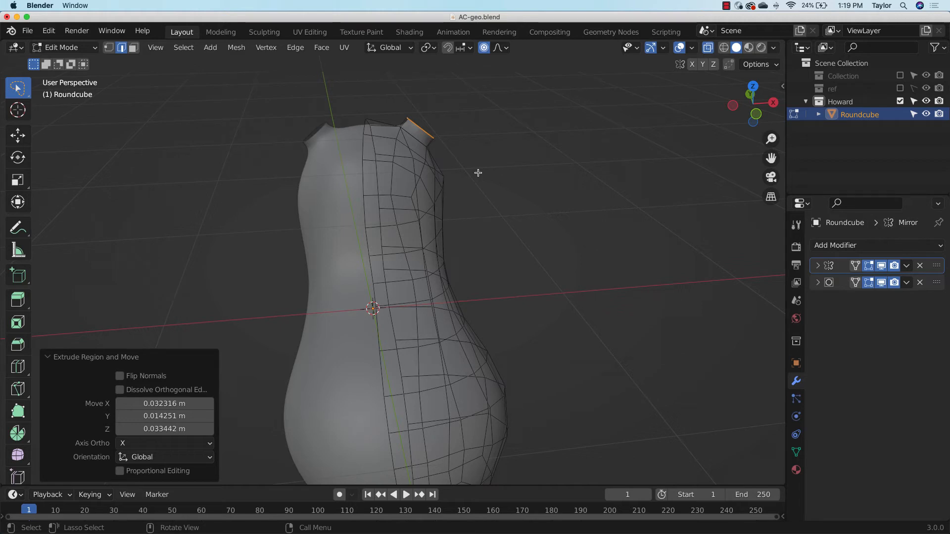
key(e)
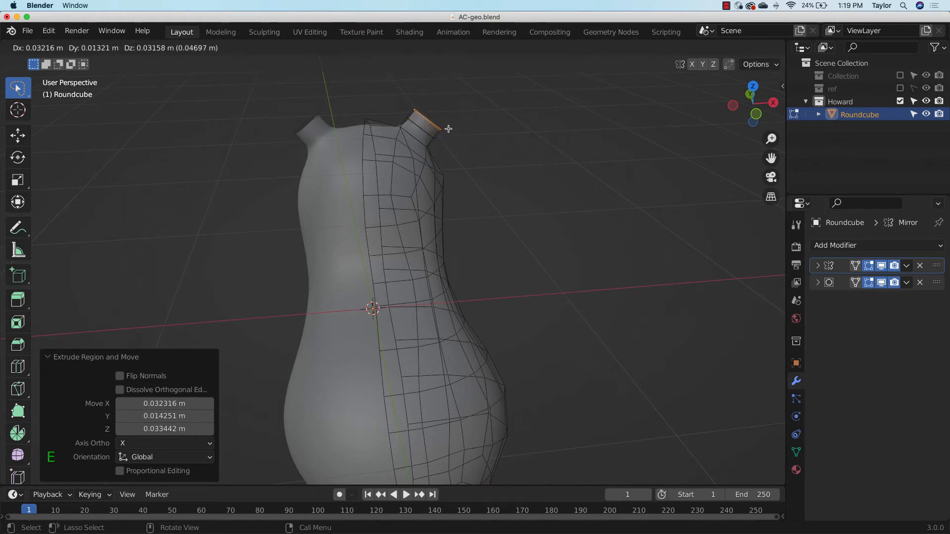
click(451, 126)
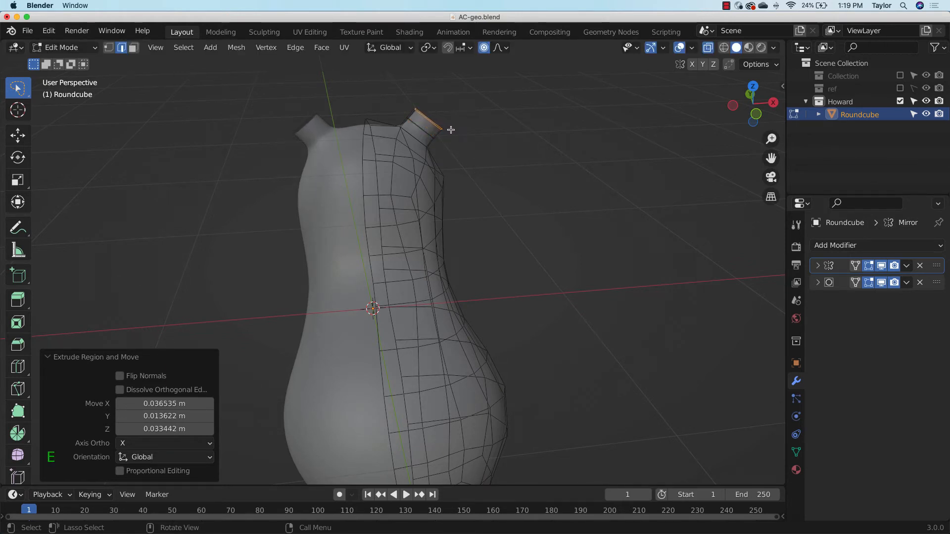
Turn off proportional editing and scale the ear's open end loop up by about 1.417
key(s)
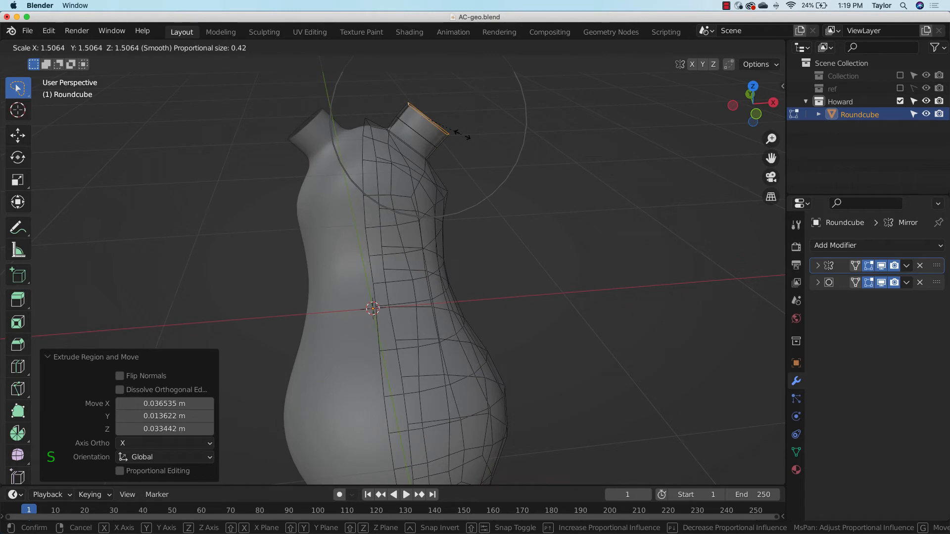
right_click(462, 134)
click(483, 48)
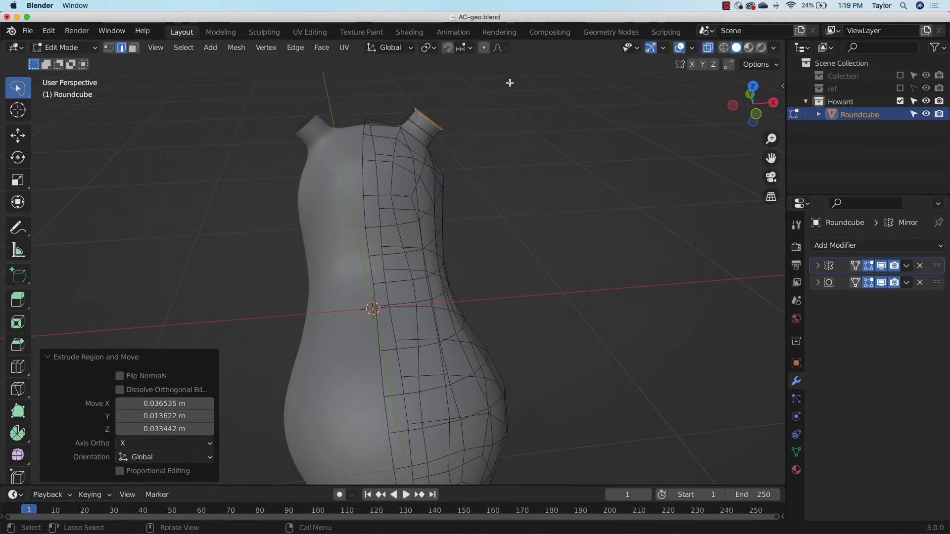
key(s)
click(474, 149)
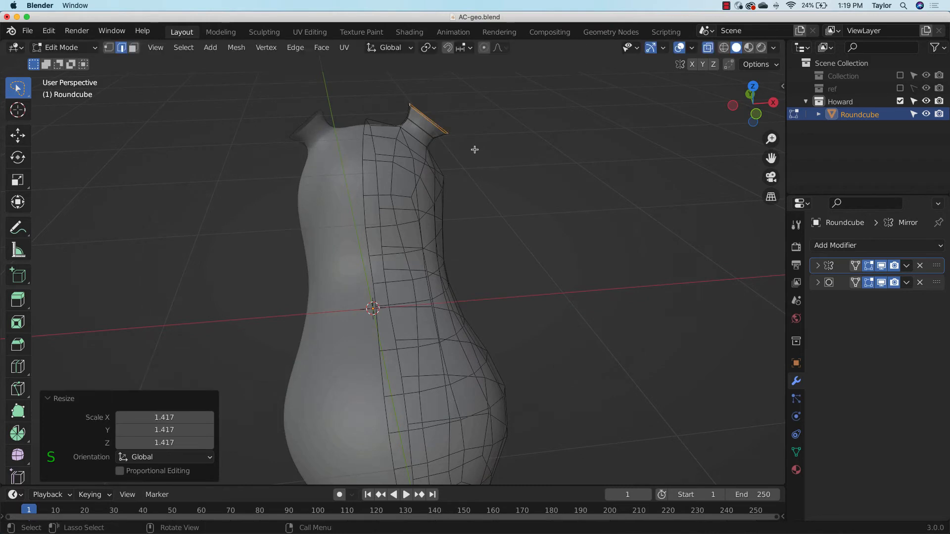
Extrude the ear's end loop outward by about 0.16 m and scale it up by about 1.249
key(e)
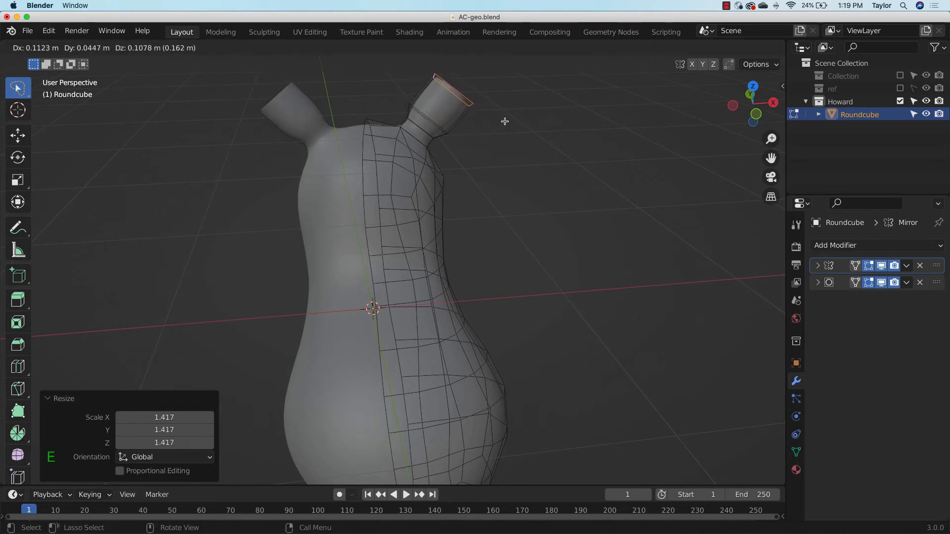
click(505, 122)
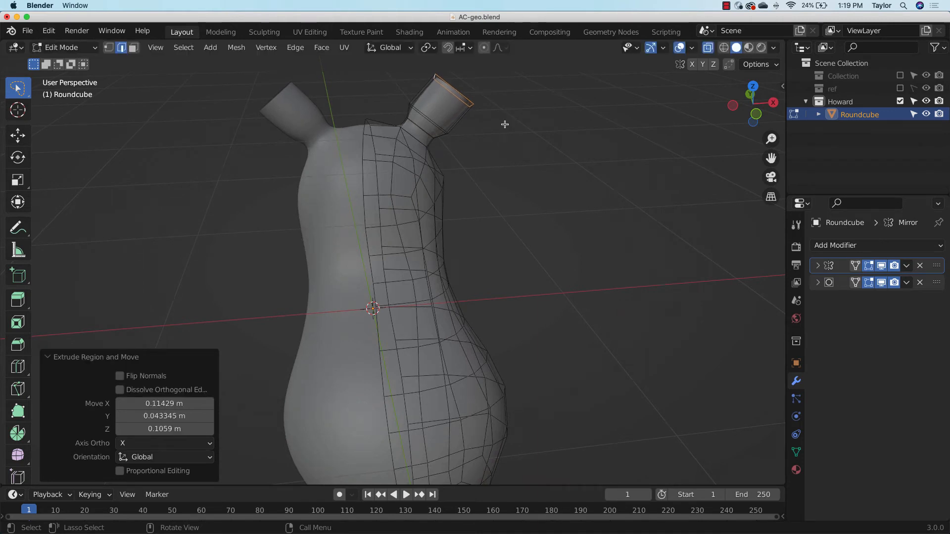
key(s)
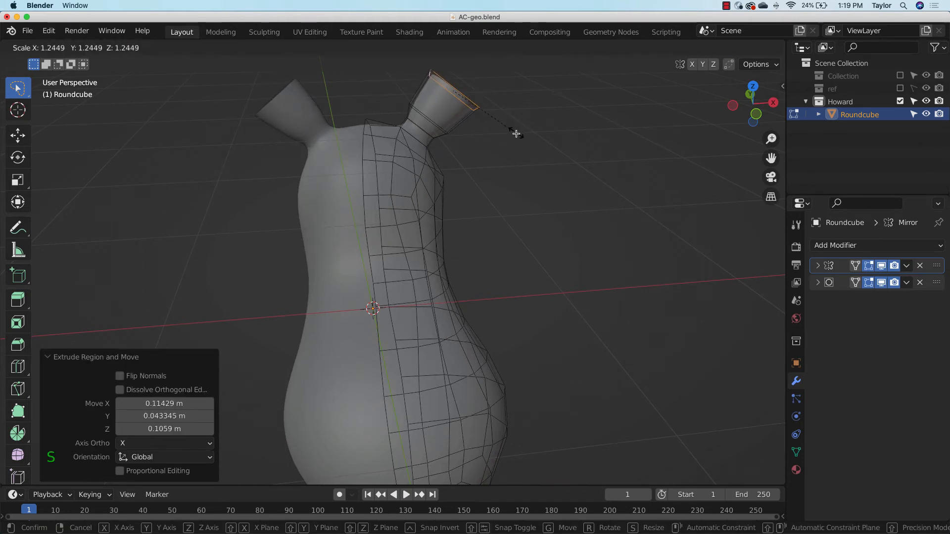
click(517, 131)
middle_drag(520, 135, 505, 157)
middle_drag(672, 194, 665, 231)
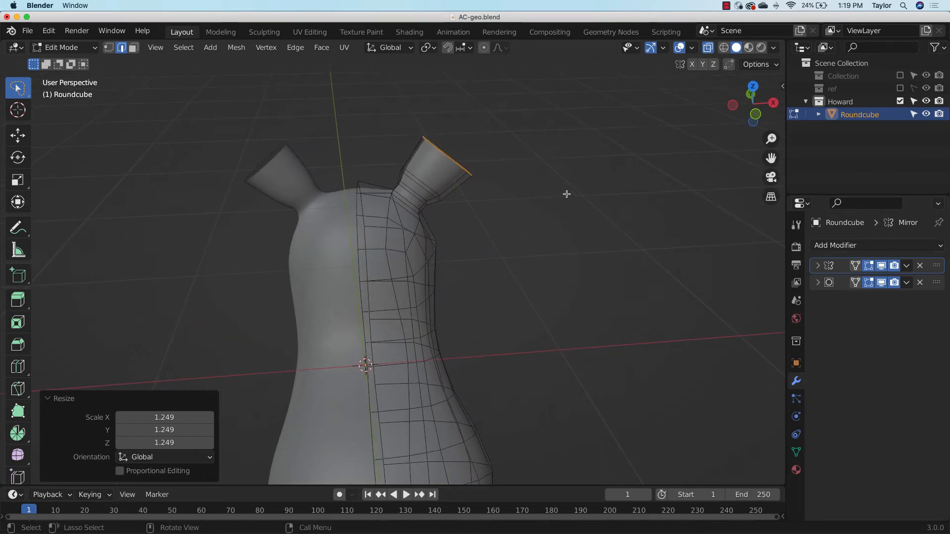
Extrude the ear's end loop about 0.065 m further and scale it down to about 0.618
key(g)
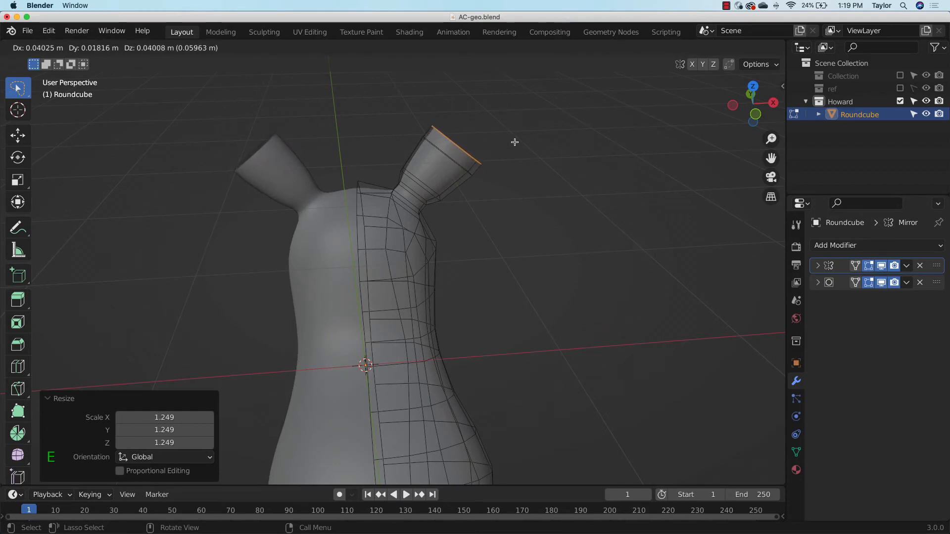
click(516, 142)
key(s)
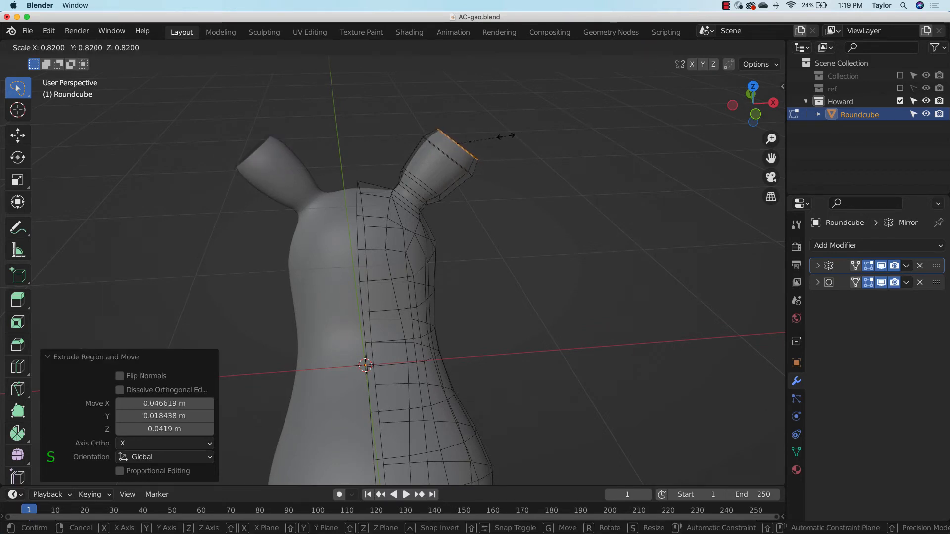
click(496, 130)
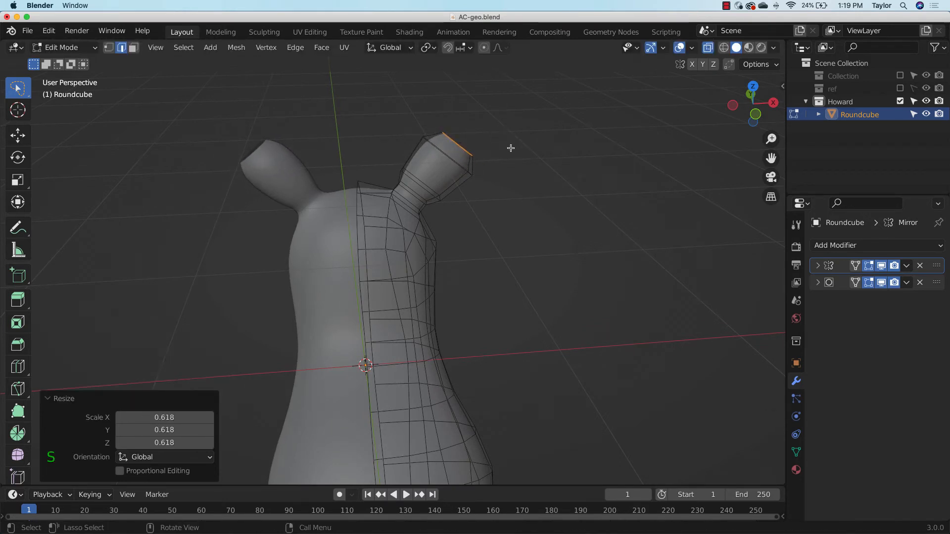
Extrude the ear tip loop slightly outward, about 0.014 m, and shrink it to about 0.421
key(e)
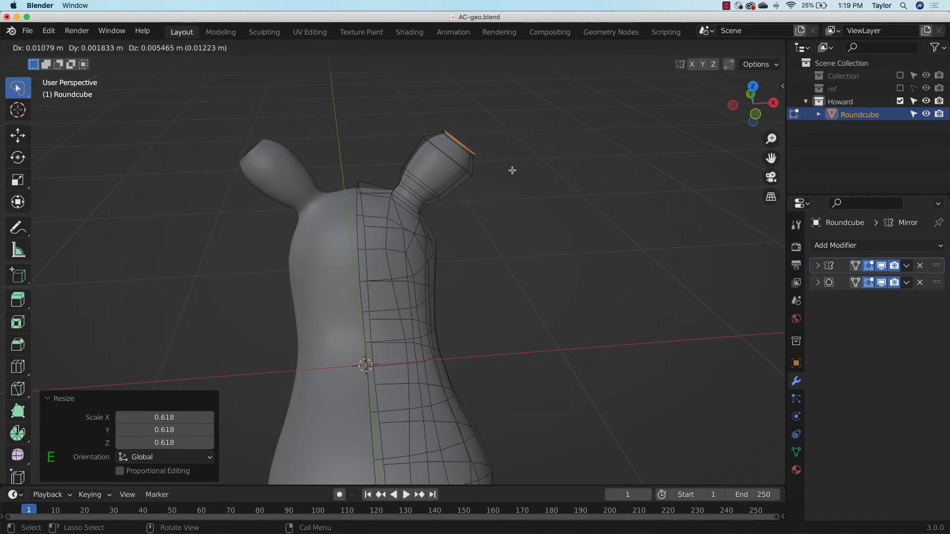
click(513, 170)
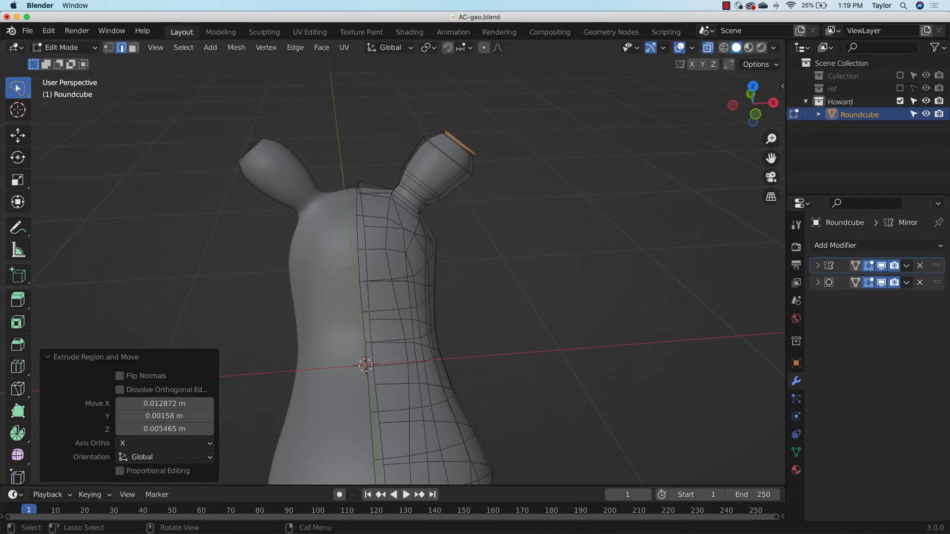
key(s)
click(541, 183)
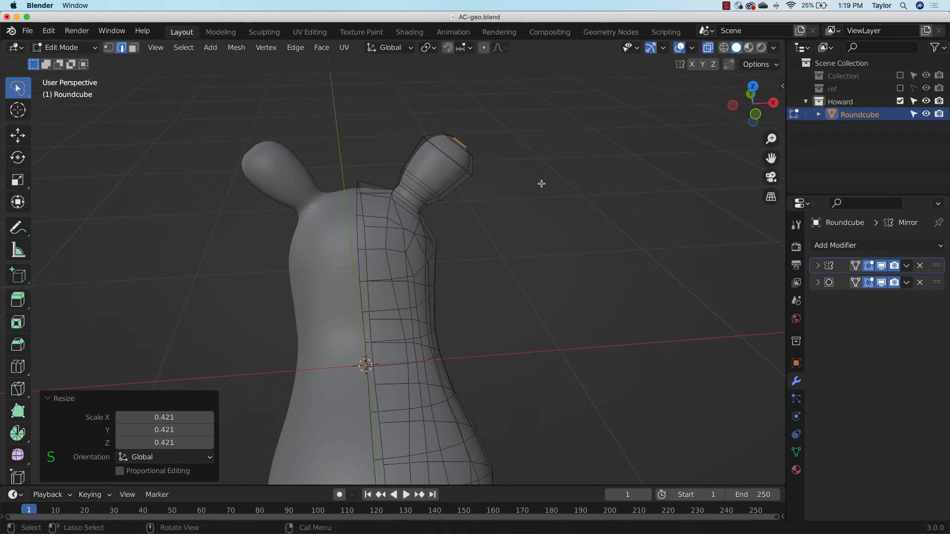
Fill the remaining opening at the ear tip with a face and deselect it
middle_drag(541, 184, 480, 274)
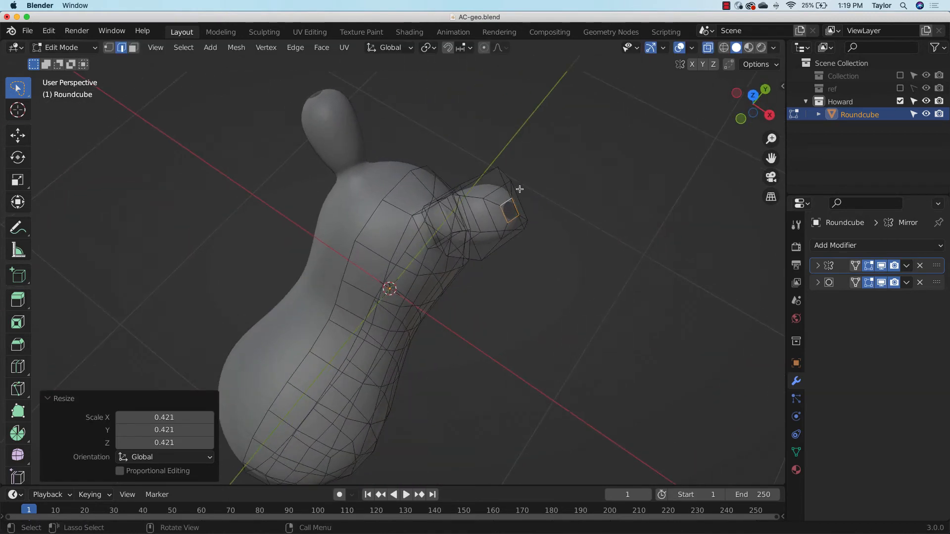
key(f)
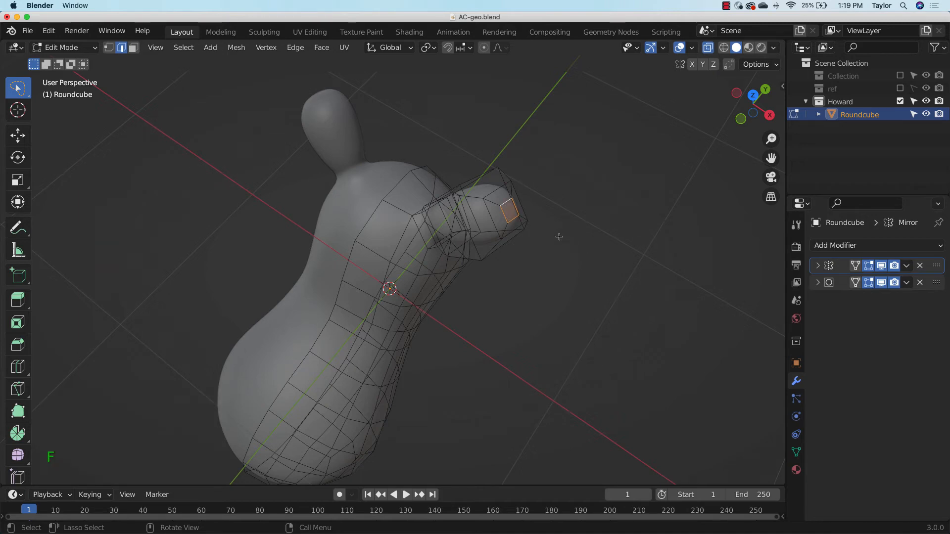
click(518, 282)
middle_drag(517, 282, 541, 231)
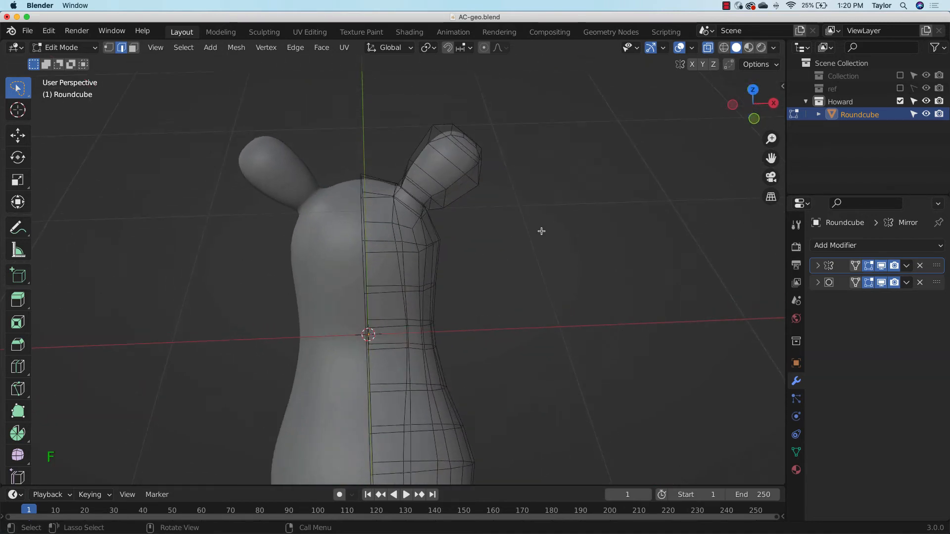
Return to Object Mode and examine the shape of the ears and head from several angles
middle_drag(414, 237, 569, 190)
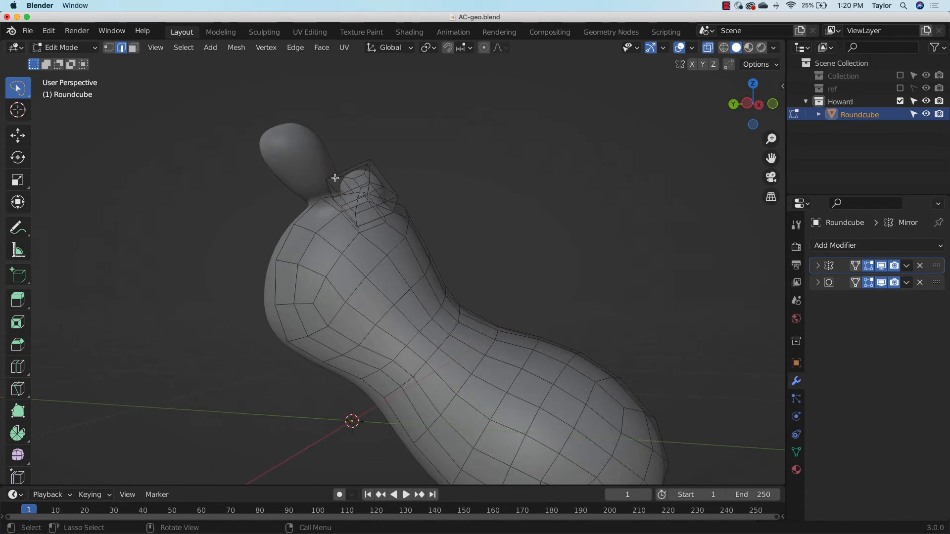
middle_drag(232, 119, 573, 235)
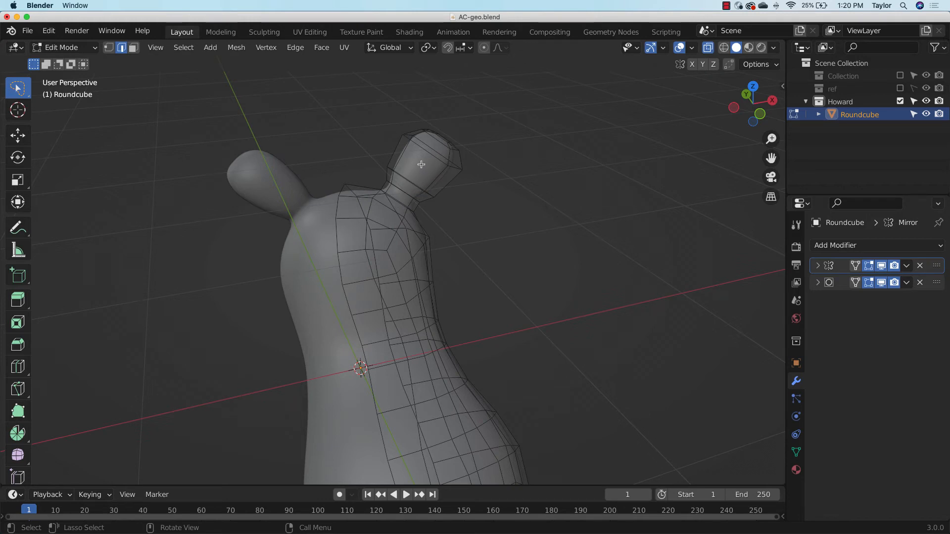
middle_drag(459, 129, 497, 291)
key(Tab)
middle_drag(575, 276, 483, 199)
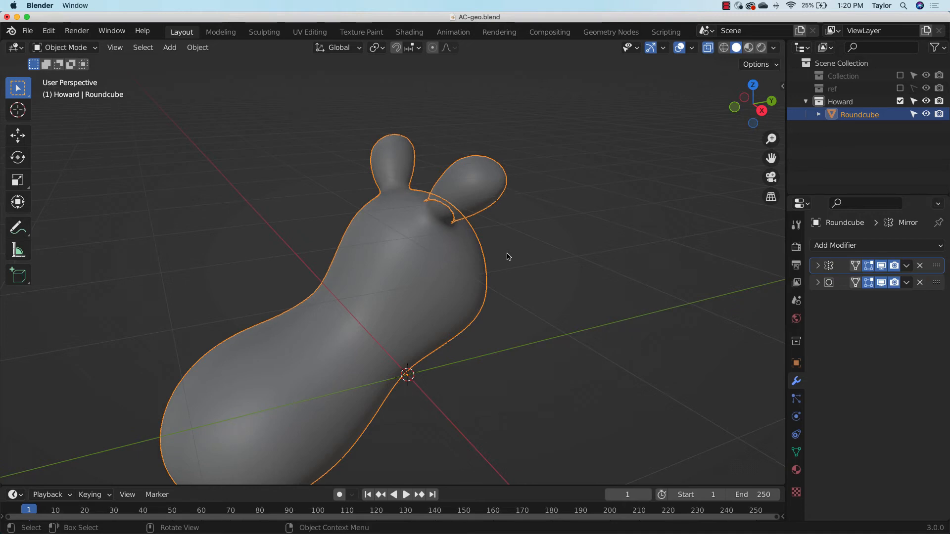
middle_drag(506, 255, 575, 274)
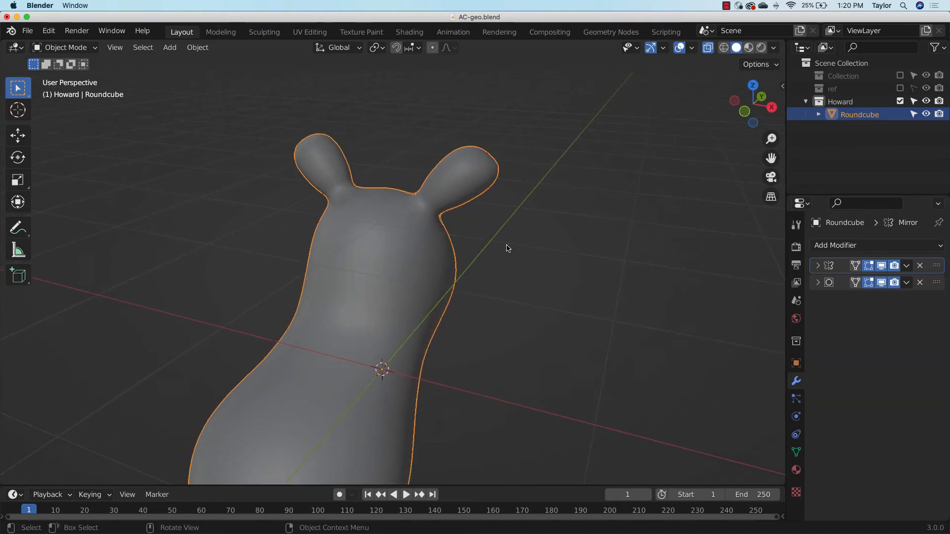
middle_drag(506, 246, 509, 295)
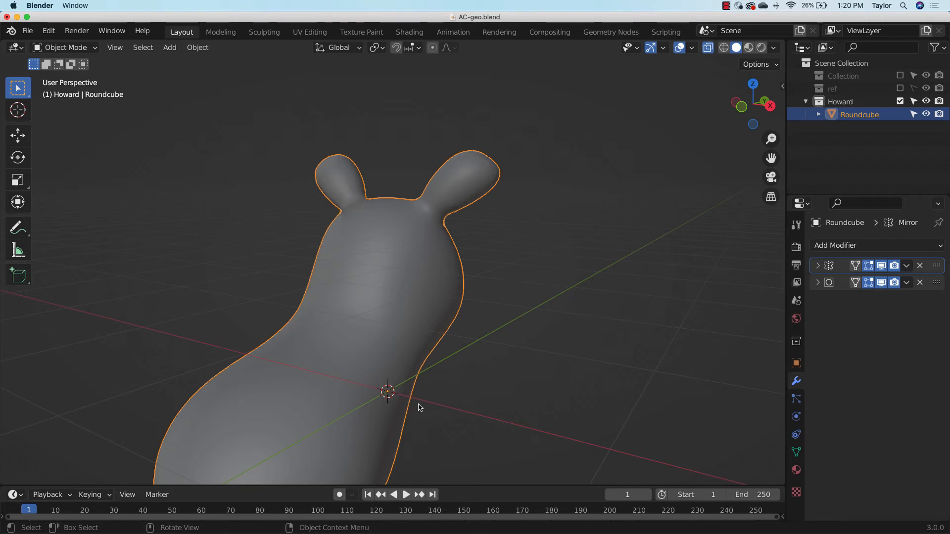
middle_drag(521, 333, 526, 295)
middle_drag(778, 160, 559, 311)
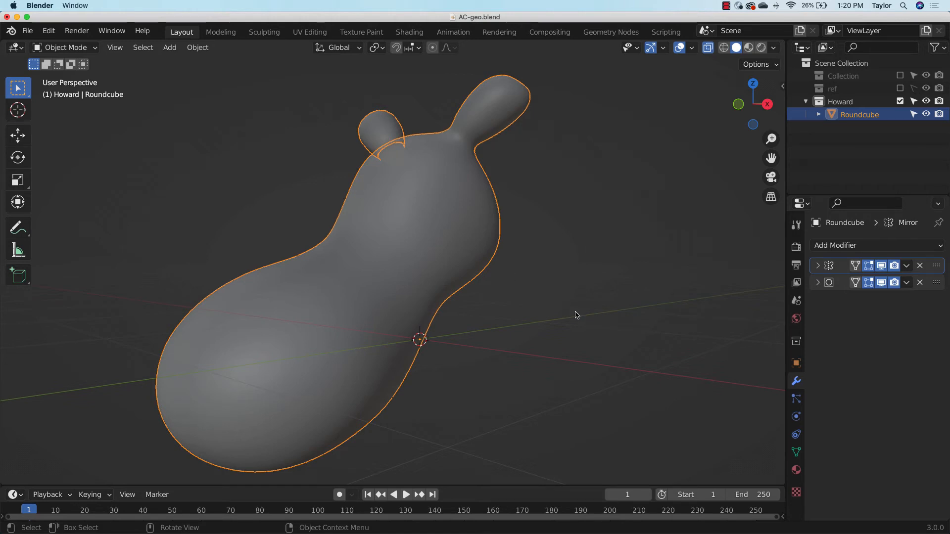
middle_drag(619, 314, 520, 314)
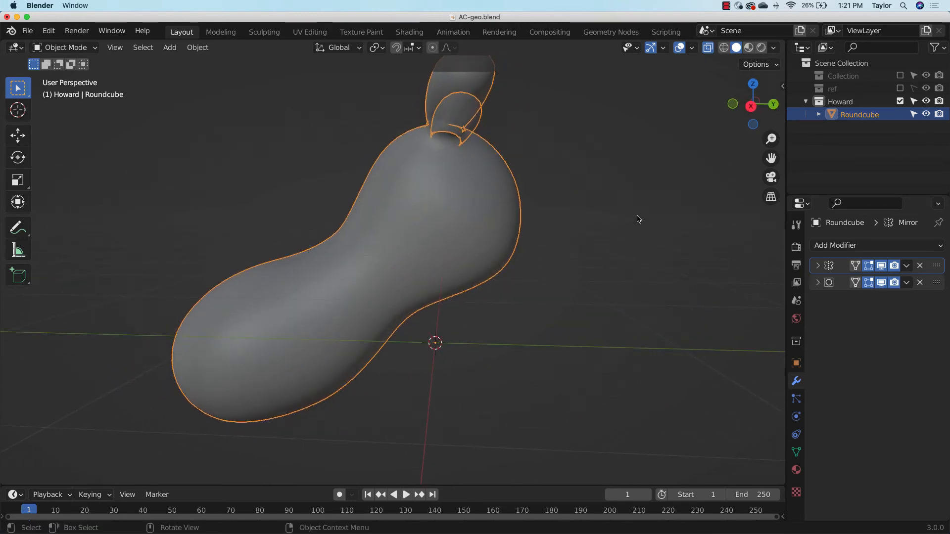
middle_drag(638, 219, 665, 254)
Save the Blender file
click(28, 31)
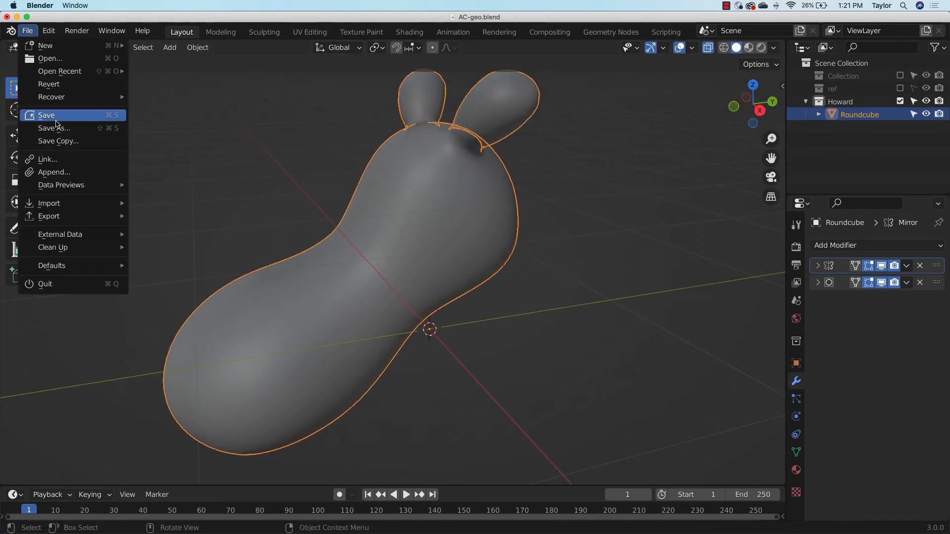
click(46, 117)
middle_drag(613, 347, 592, 333)
Add a Round Cube mesh for the body and give it a Subdivision Surface modifier with viewport level 2
key(shift+a)
mouse_move(579, 418)
mouse_move(544, 275)
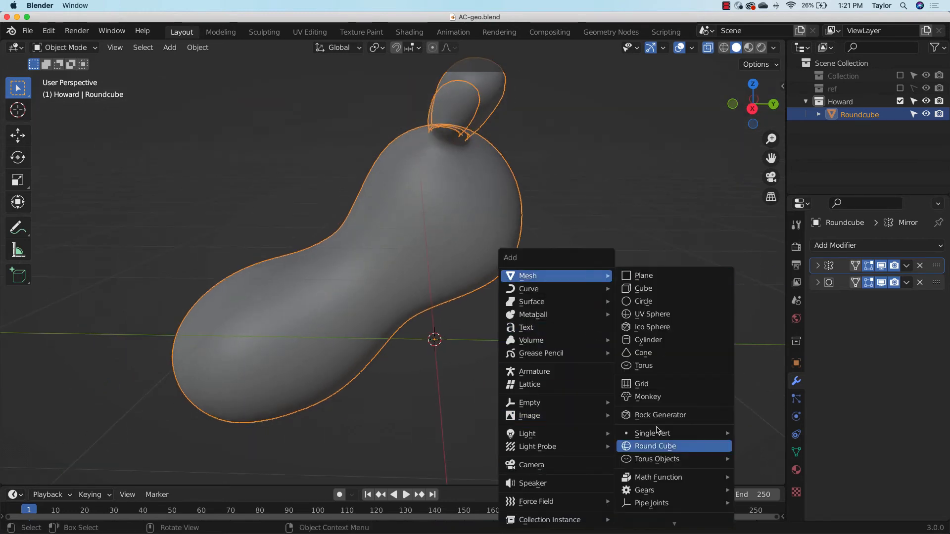
click(672, 445)
click(841, 245)
click(703, 474)
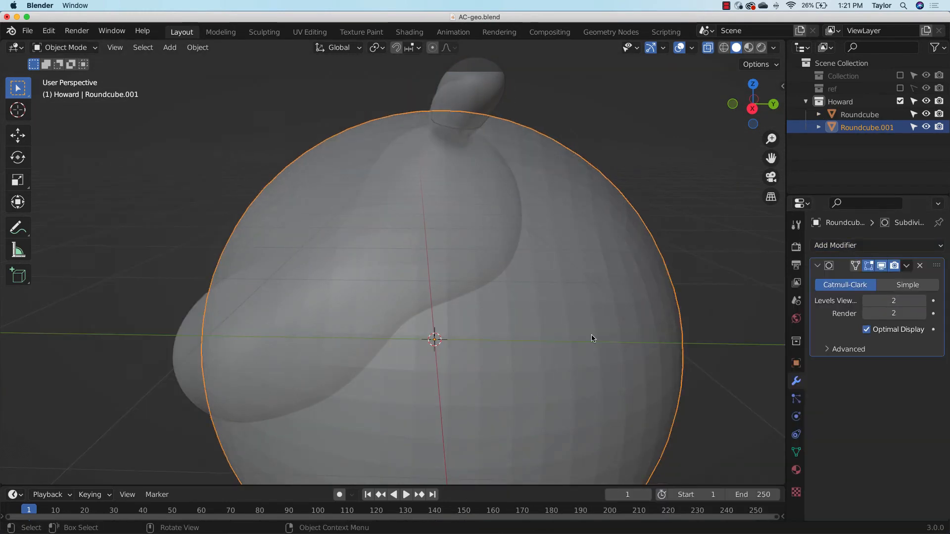
Apply AutoMirror to the new round cube across the X axis and place the Mirror modifier above the Subdivision modifier
middle_drag(585, 312, 618, 277)
key(n)
click(707, 103)
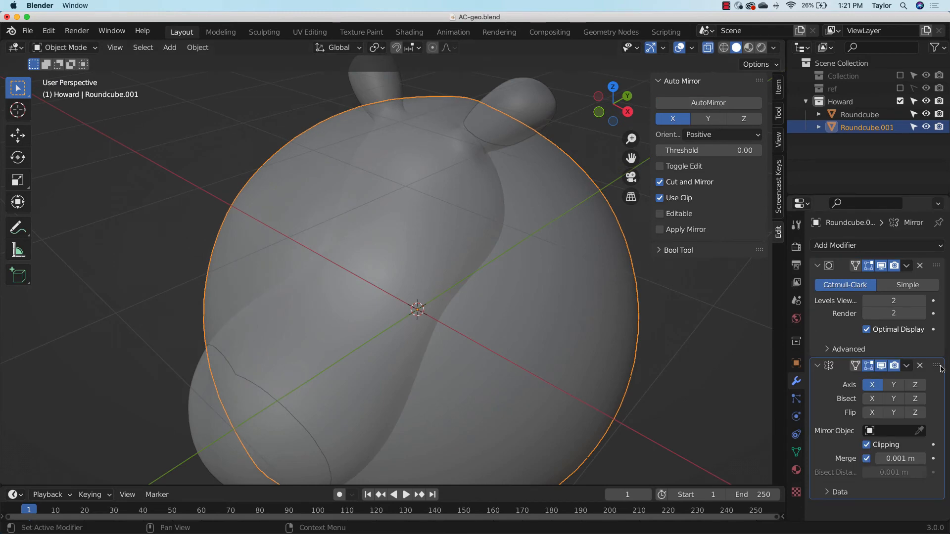
click(818, 266)
click(817, 282)
key(Tab)
key(Tab)
middle_drag(692, 337, 692, 322)
key(n)
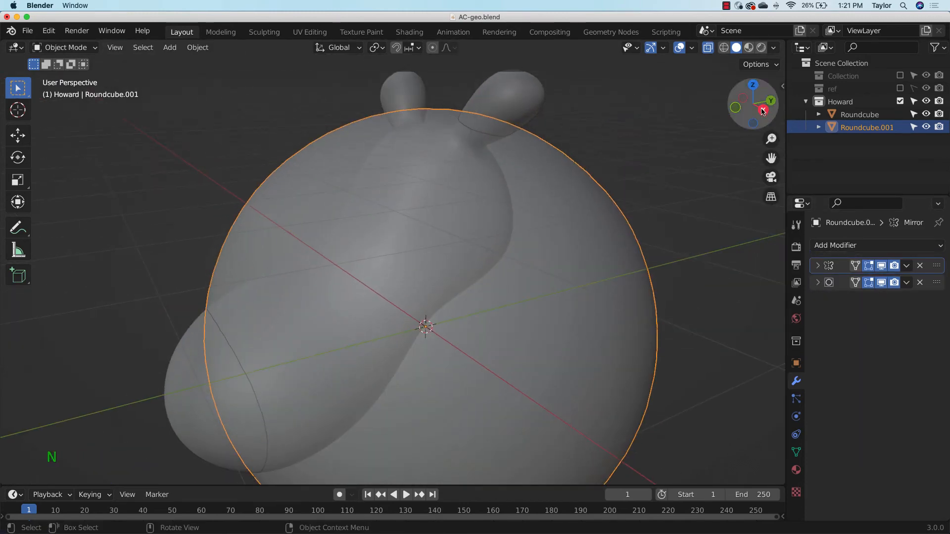
Show the ref collection in the right orthographic view and scale the new round cube down to about the body's size
click(763, 109)
click(900, 89)
scroll(638, 325, down, 3)
key(s)
click(512, 316)
key(s)
click(516, 313)
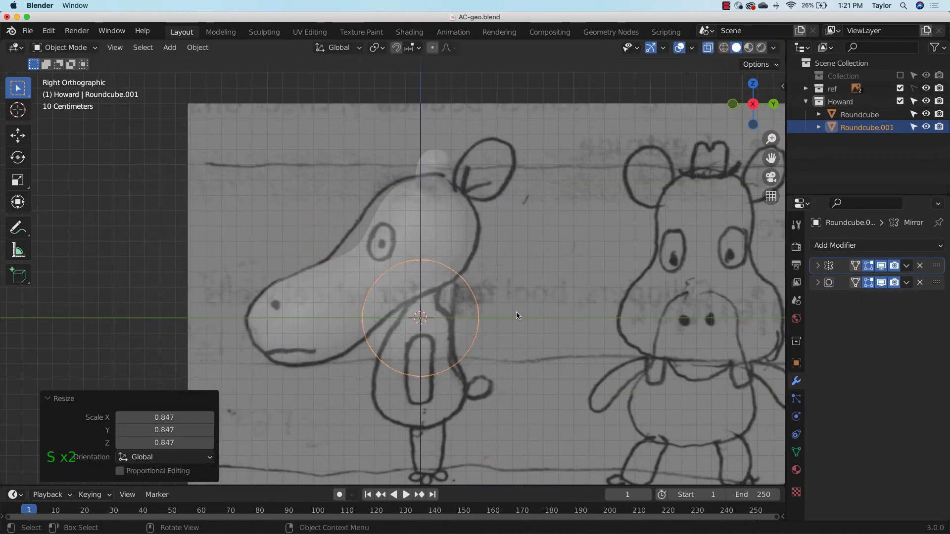
Move and scale the round cube onto the body in the side reference drawing and apply all its transforms
key(g)
click(518, 389)
key(s)
click(522, 398)
key(g)
click(527, 402)
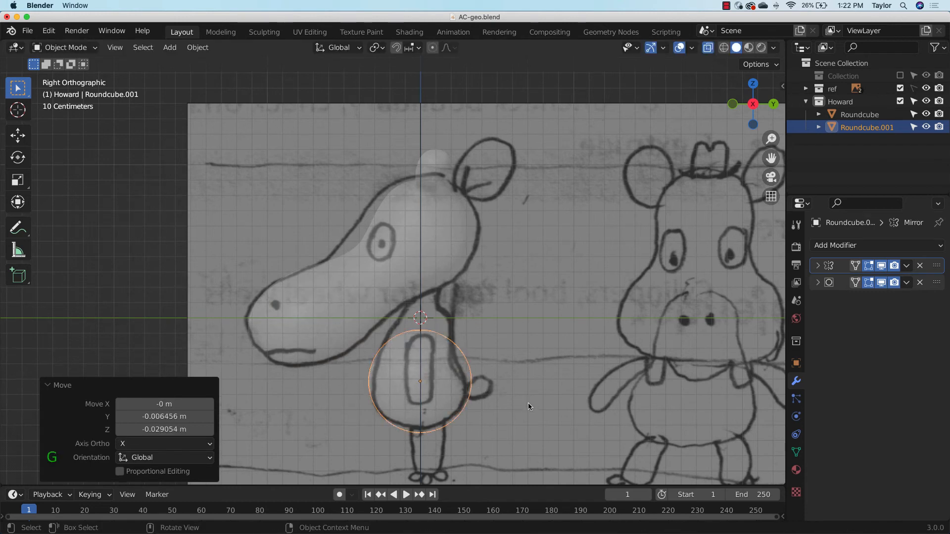
key(ctrl+a)
click(534, 383)
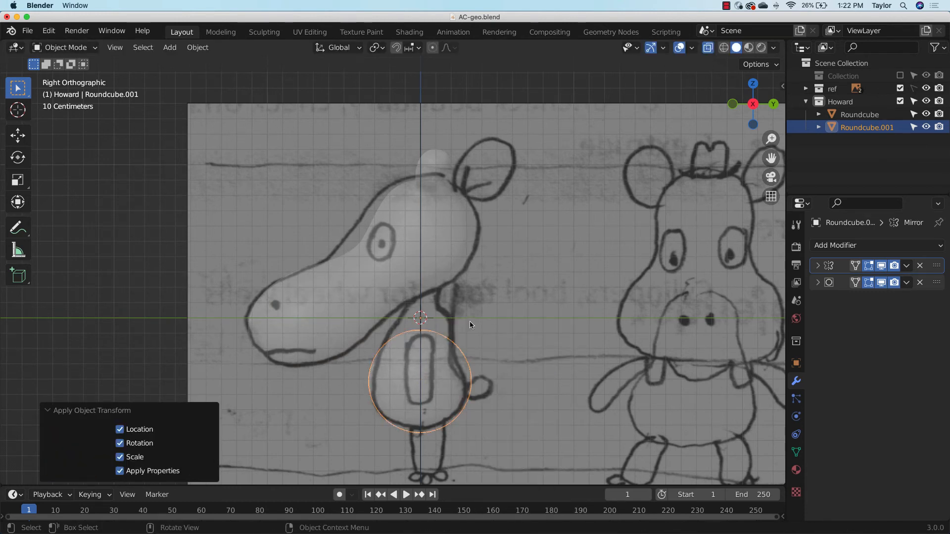
Stretch the round cube along Z, raise it about 0.4 m to cover the neck, and apply all its transforms
key(s)
key(z)
click(467, 393)
key(g)
click(467, 335)
key(ctrl+a)
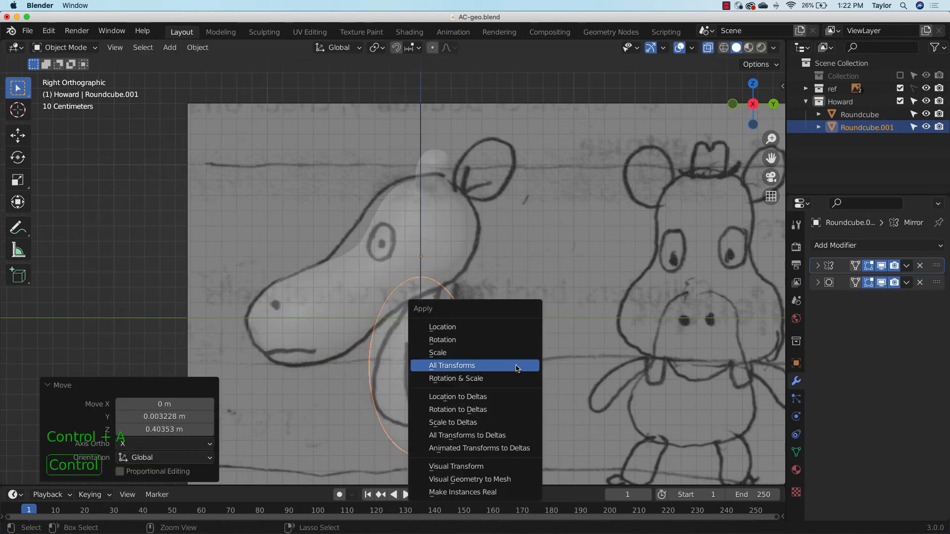
click(456, 365)
Flatten the body's lower vertex rows along Z and raise them to match the drawn bottom outline
key(Tab)
ctrl+right_drag(368, 381, 421, 379)
drag(421, 379, 415, 379)
key(s)
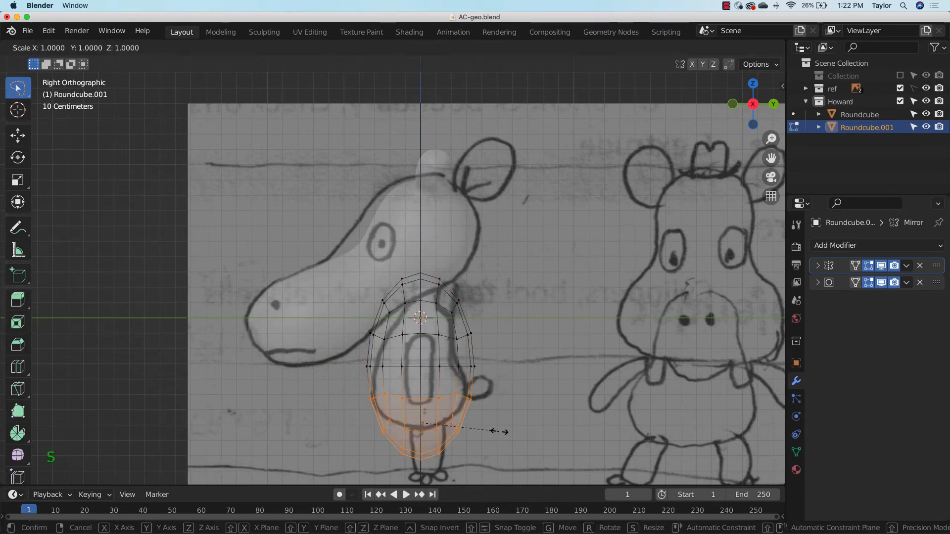
key(z)
click(448, 407)
key(g)
key(z)
click(492, 419)
Narrow the body's upper vertex rows toward the drawing and scale the middle row to 0.911
mouse_move(460, 269)
mouse_down()
mouse_move(371, 306)
mouse_move(490, 350)
mouse_move(460, 377)
mouse_up()
key(s)
click(480, 339)
key(s)
click(512, 365)
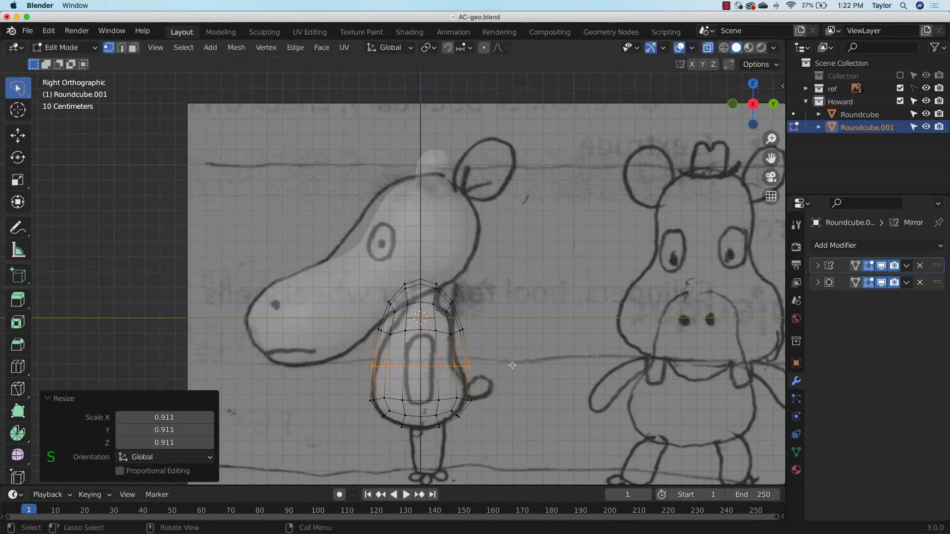
Scale and move the front vertices of the neck and rotate them 13.1° to follow the drawn front outline
drag(429, 275, 431, 349)
key(s)
click(447, 311)
key(g)
click(455, 312)
key(r)
click(454, 322)
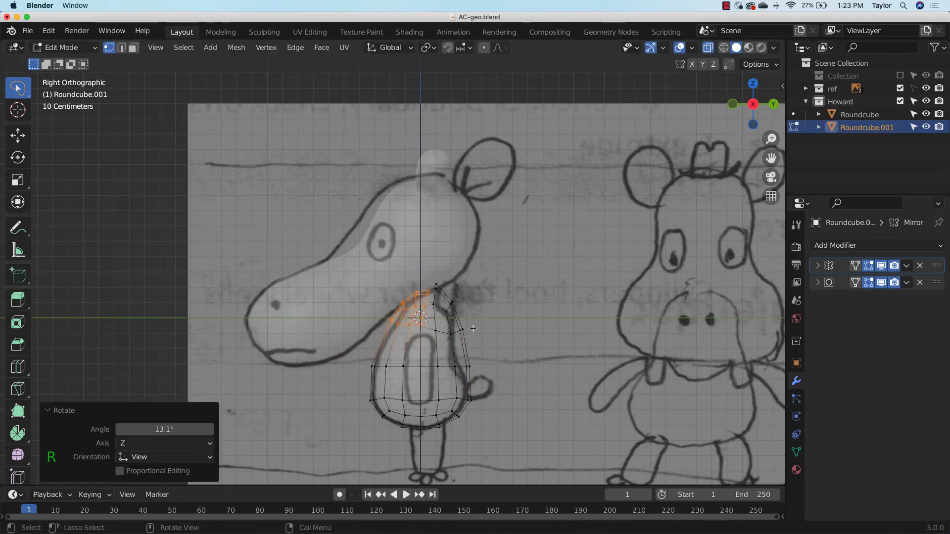
Scale and move the top back vertices of the neck, and shift those below about 0.05 m forward to fit the drawing
drag(446, 275, 462, 320)
key(s)
click(479, 317)
key(g)
click(479, 324)
mouse_move(451, 288)
mouse_down()
mouse_move(415, 319)
mouse_move(476, 326)
mouse_move(448, 335)
mouse_up()
key(g)
click(454, 323)
key(g)
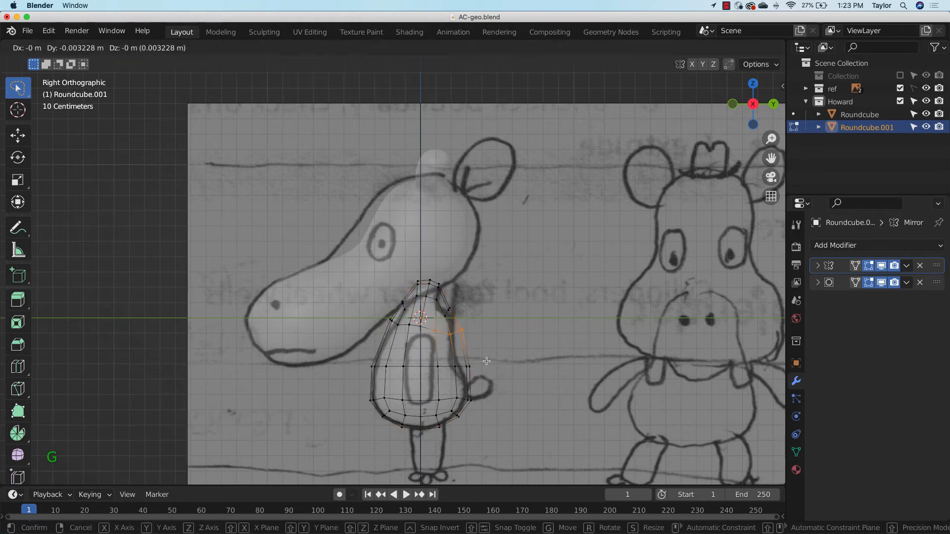
click(476, 330)
Move the body's upper vertices to match the drawn front outline, working in the back orthographic view with the references shown
middle_drag(476, 330, 584, 322)
click(900, 88)
middle_drag(564, 258, 602, 258)
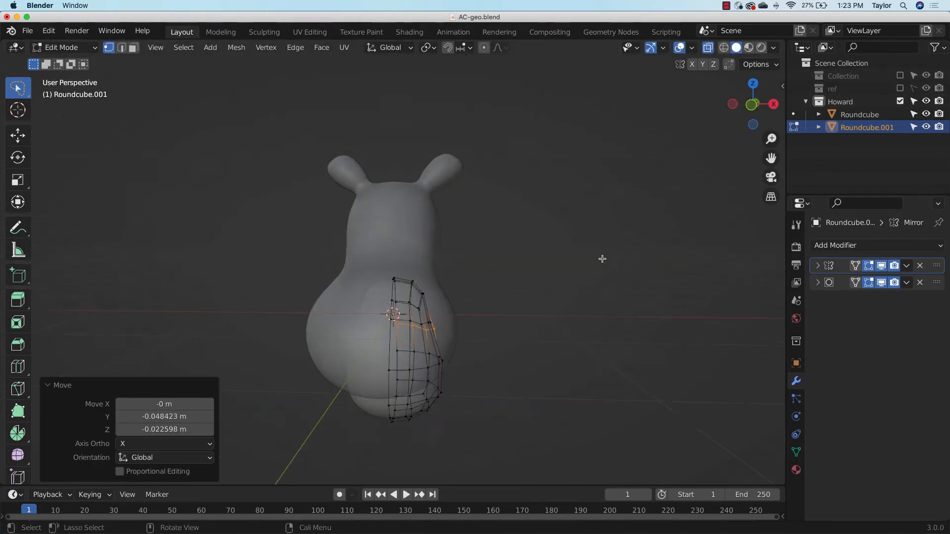
key(Tab)
middle_drag(559, 368, 326, 369)
click(757, 106)
click(900, 89)
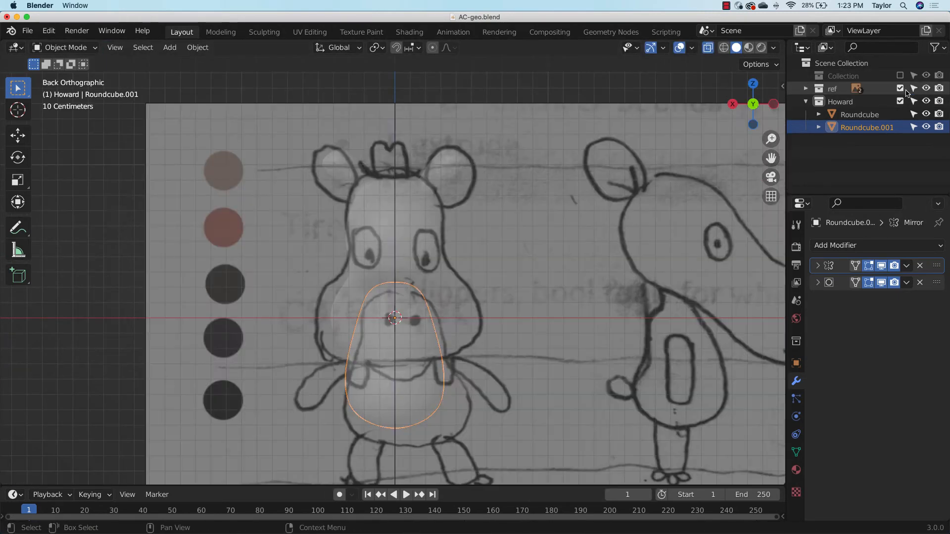
key(Tab)
key(g)
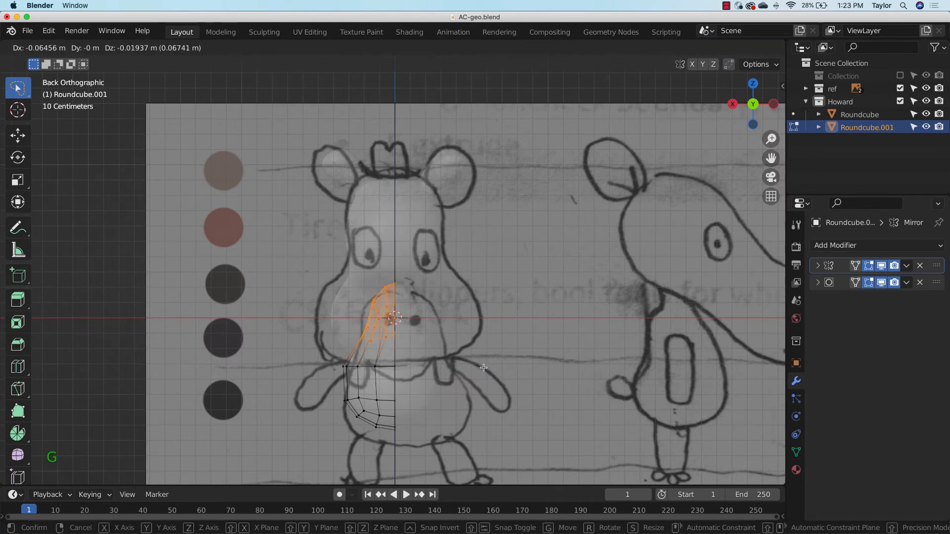
click(473, 369)
click(497, 320)
Hide the ref collection and raise the top neck vertices about 0.08 m into the head in the right orthographic view
middle_drag(497, 320, 683, 307)
key(Tab)
click(900, 88)
click(604, 297)
middle_drag(603, 297, 499, 306)
click(426, 371)
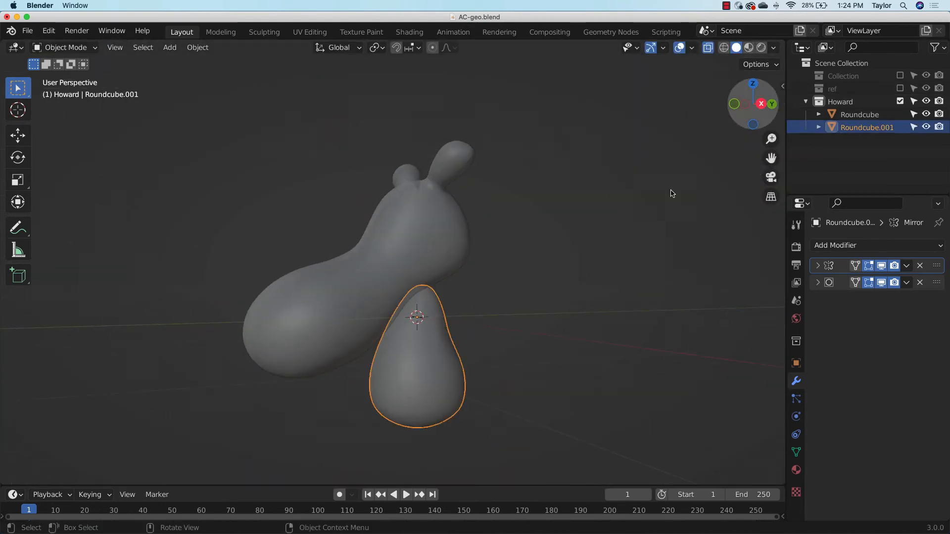
click(754, 100)
key(Tab)
key(g)
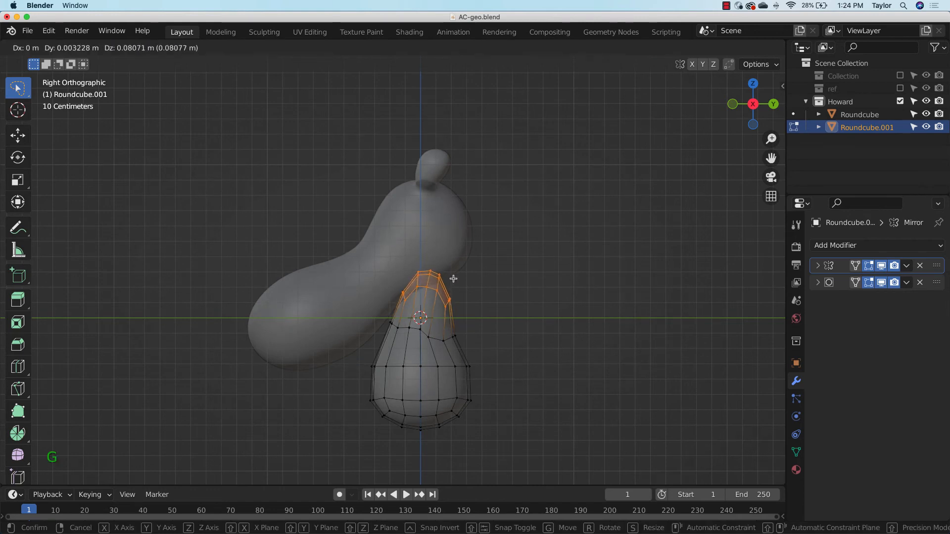
click(453, 278)
Slide vertices on the side of the neck along their edges to even out the mesh
alt+click(447, 312)
middle_drag(468, 322, 496, 343)
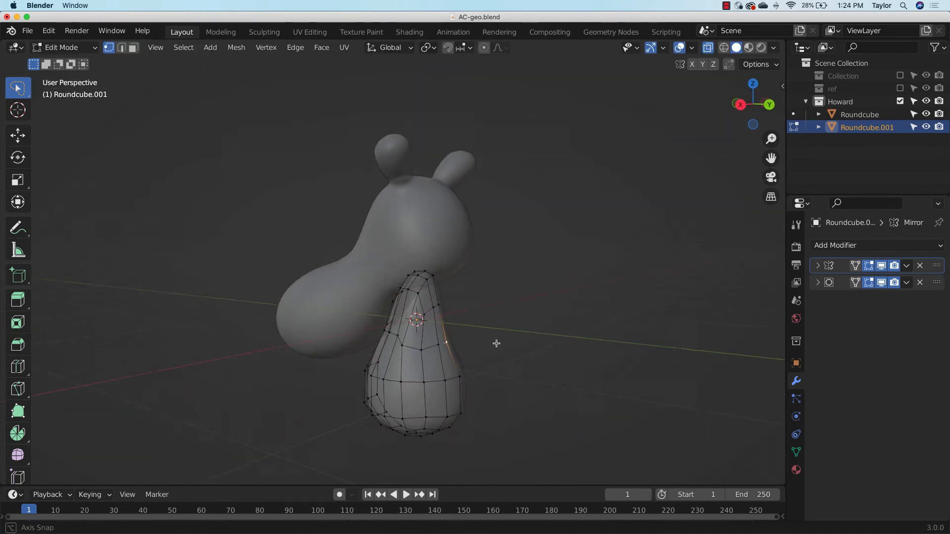
scroll(497, 344, up, 5)
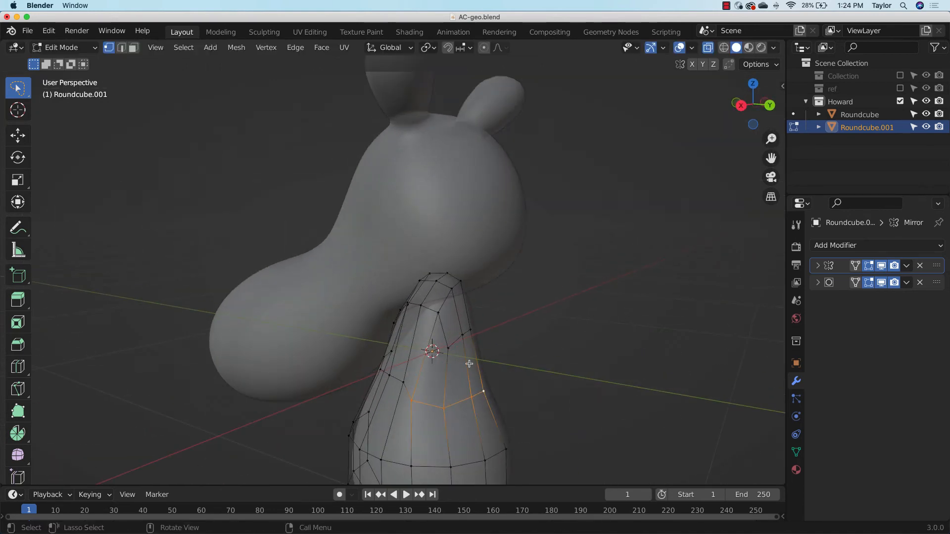
key(ctrl+e)
key(shift+v)
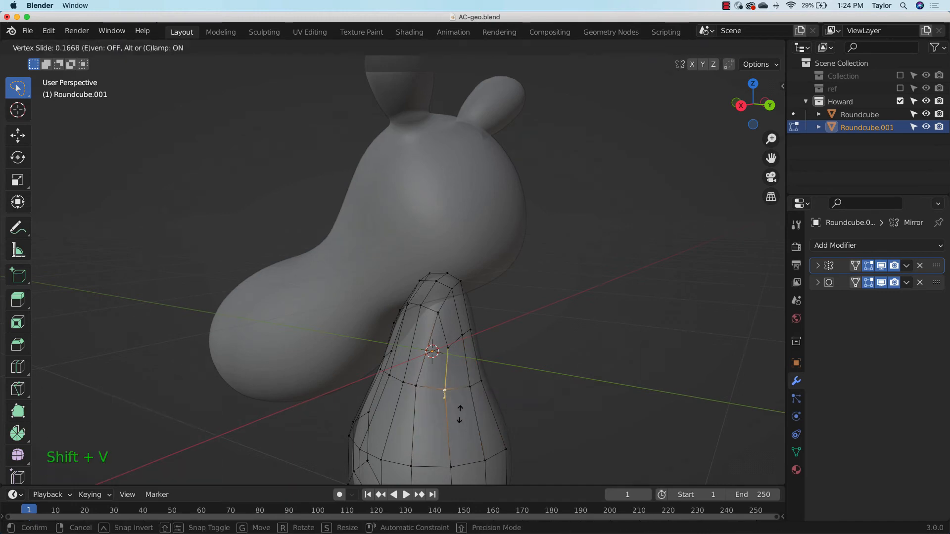
click(461, 413)
click(453, 345)
key(shift+v)
click(461, 338)
key(Tab)
middle_drag(544, 377, 522, 364)
Add two horizontal loop cuts around the body, one above the belly and one around the neck
key(Tab)
middle_drag(536, 333, 475, 346)
click(18, 366)
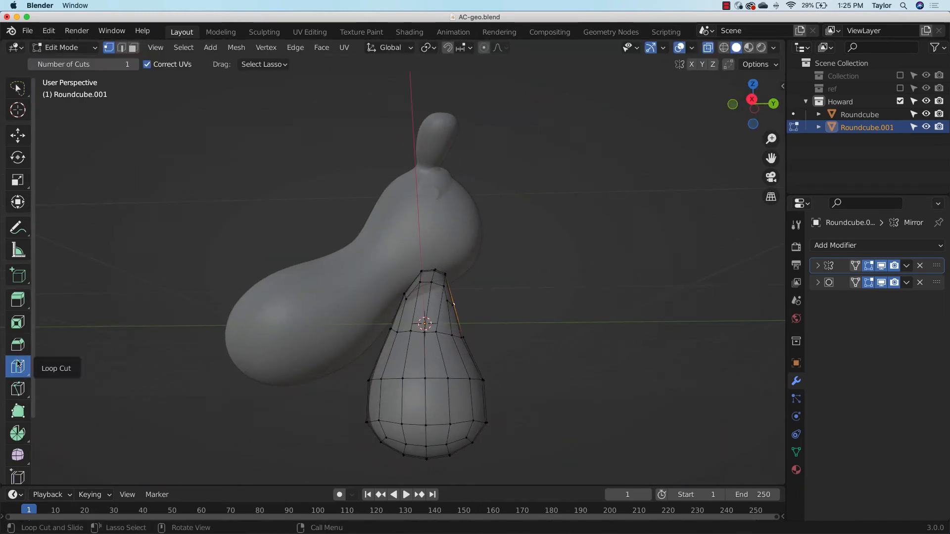
click(448, 357)
middle_drag(515, 376, 465, 386)
click(422, 319)
middle_drag(524, 339, 619, 341)
click(18, 88)
Slide individual vertices beside the new neck loop to smooth the flow of the rows
middle_drag(421, 282, 499, 279)
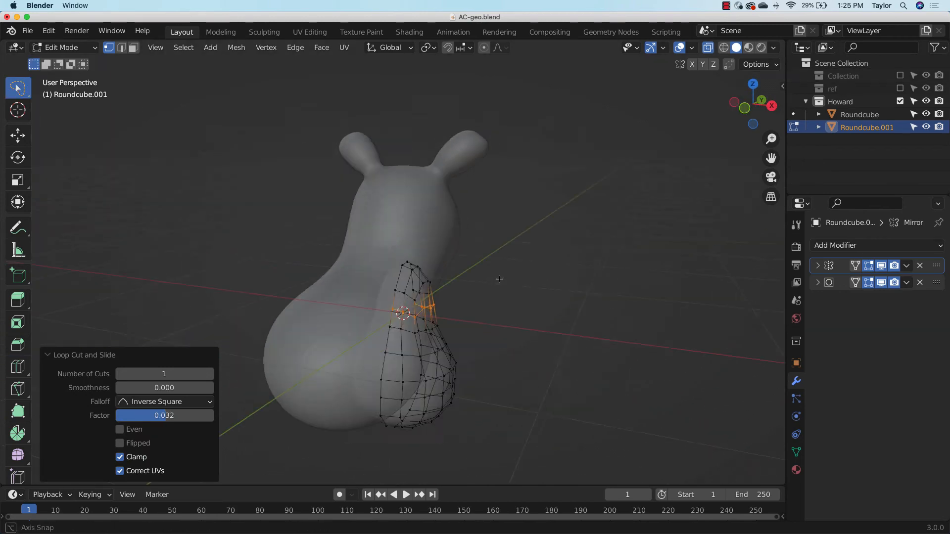
click(504, 278)
scroll(515, 276, up, 3)
middle_drag(668, 255, 630, 243)
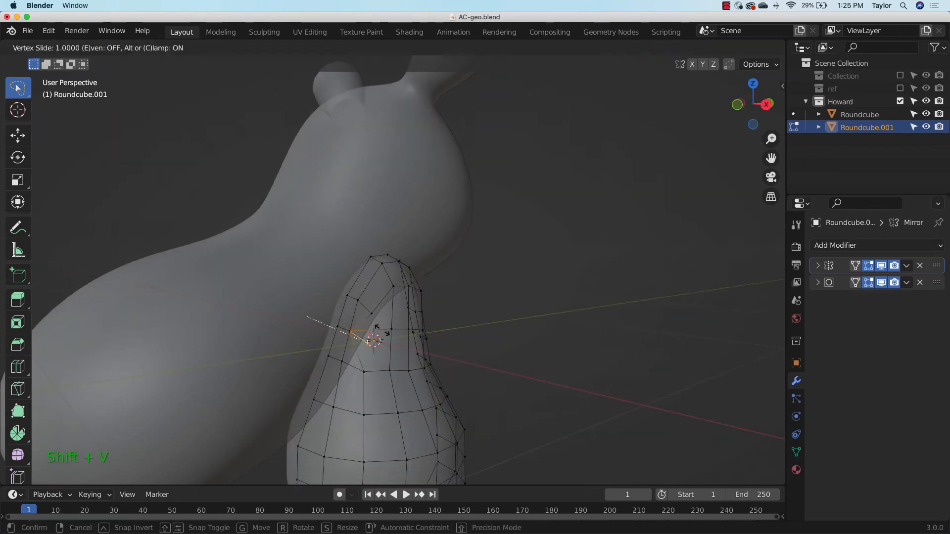
middle_drag(441, 326, 443, 349)
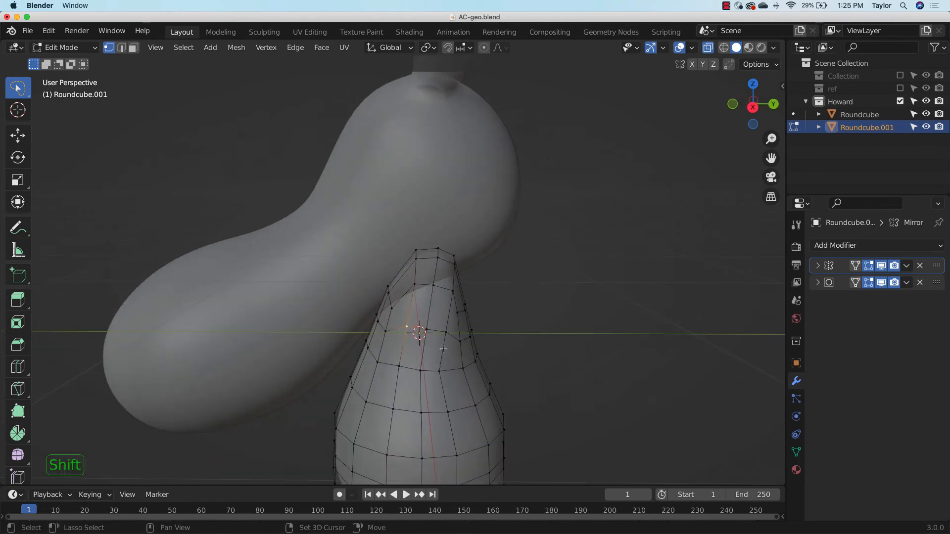
key(shift+v)
click(483, 354)
middle_drag(557, 347, 566, 329)
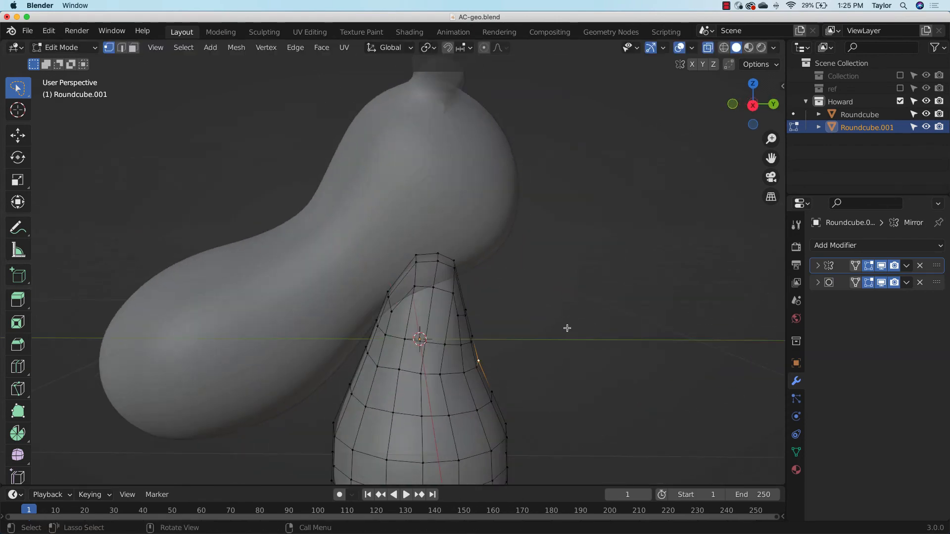
Add another loop cut around the lower body and slide uneven vertices along their edges
key(ctrl+r)
click(18, 88)
mouse_move(500, 346)
middle_down()
mouse_move(412, 344)
mouse_move(559, 322)
mouse_move(472, 406)
middle_up()
key(shift+v)
click(518, 330)
middle_drag(517, 331, 645, 354)
key(shift+v)
click(370, 313)
Leave Edit Mode and adjust the body's height under the head by moving it along Z
key(Tab)
click(474, 357)
click(749, 112)
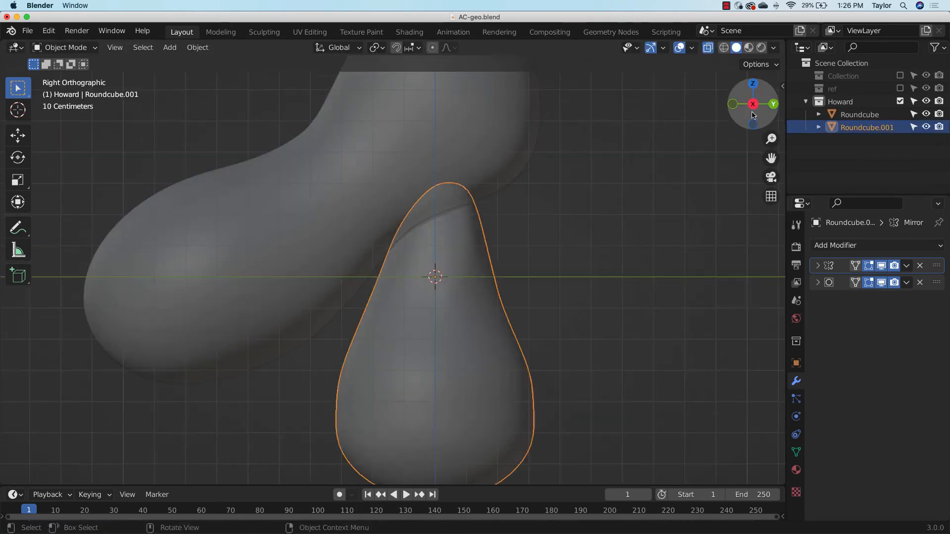
key(g)
key(z)
click(595, 307)
click(569, 304)
middle_drag(540, 304, 595, 321)
drag(771, 140, 761, 231)
mouse_move(589, 324)
middle_down()
mouse_move(408, 340)
mouse_move(448, 332)
middle_up()
Switch the viewport to Rendered shading, set the render engine to Cycles, and enable the scene's Collection with the light
click(761, 48)
click(796, 247)
click(895, 249)
click(883, 288)
Examine the head and body from several sides, comparing Material Preview with Rendered shading
middle_drag(657, 239, 639, 319)
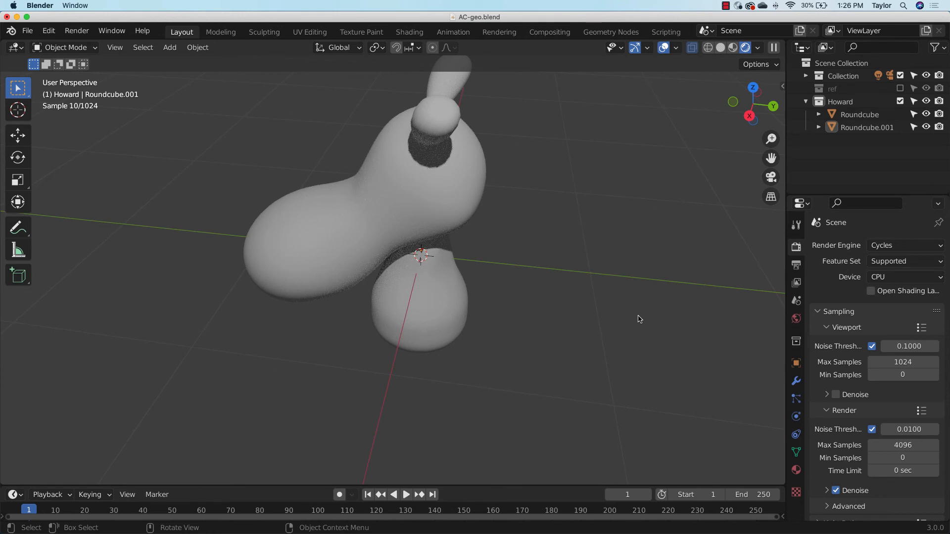
middle_drag(578, 241, 675, 303)
middle_drag(497, 281, 600, 304)
click(736, 47)
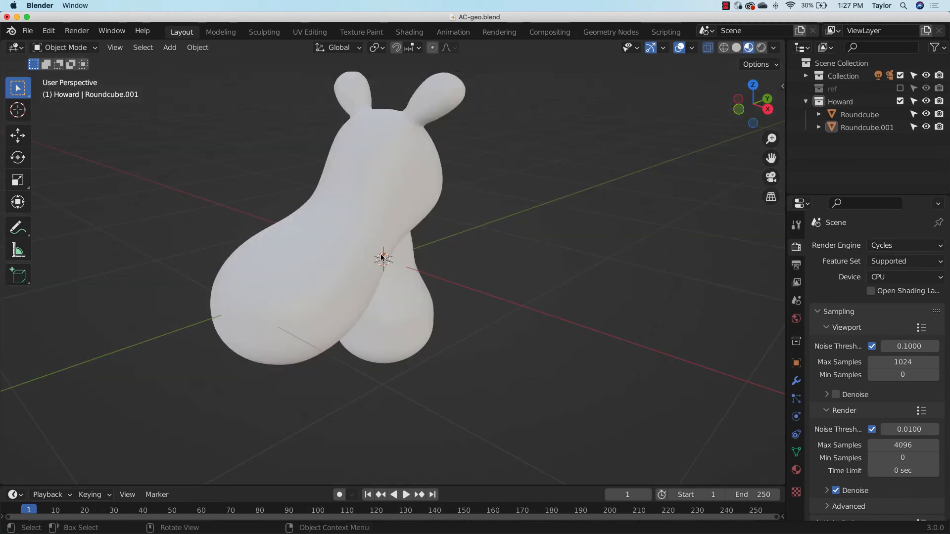
click(765, 49)
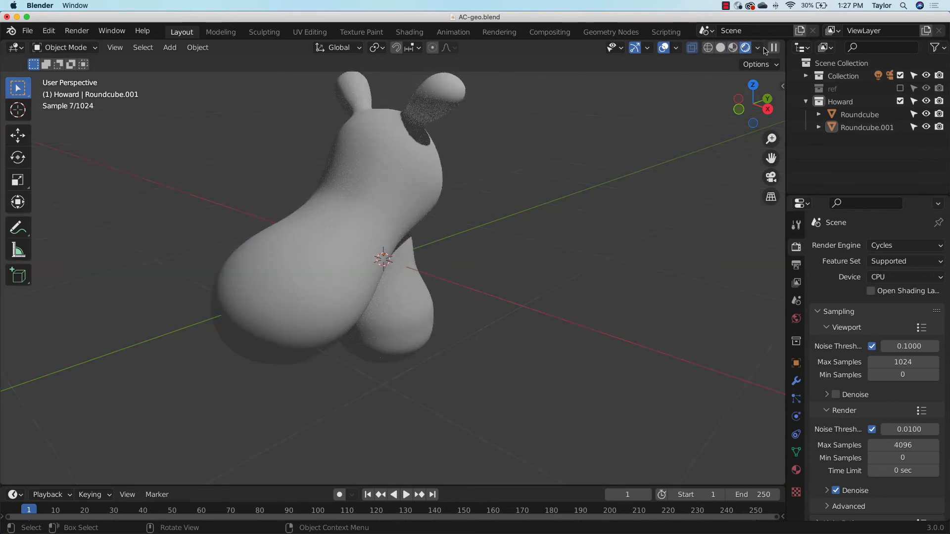
mouse_move(489, 253)
middle_down()
mouse_move(561, 226)
mouse_move(541, 265)
mouse_move(504, 255)
middle_up()
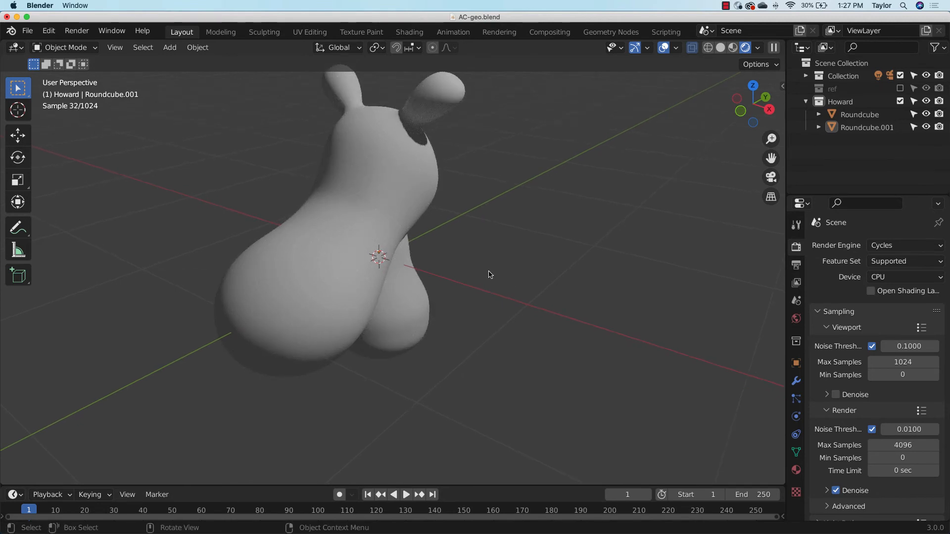
middle_drag(490, 273, 419, 345)
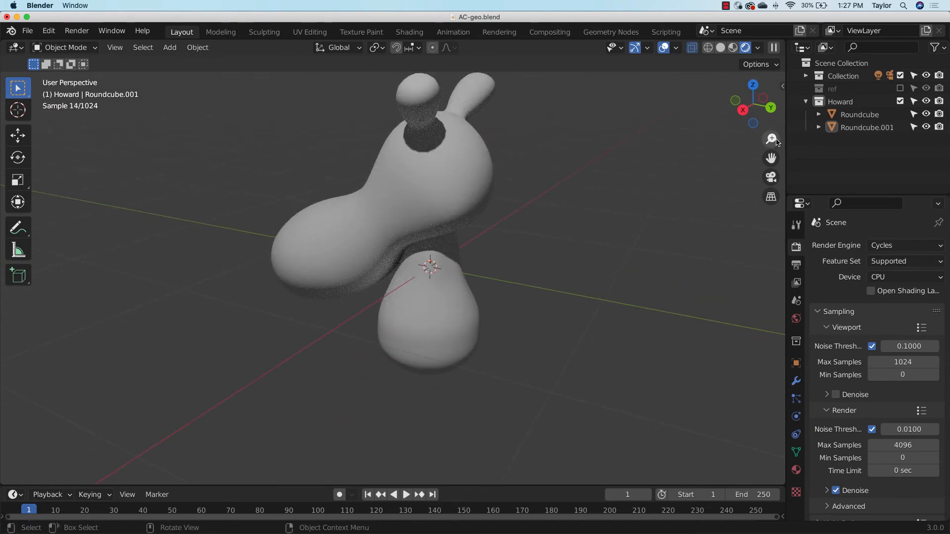
drag(777, 142, 787, 102)
middle_drag(621, 331, 549, 311)
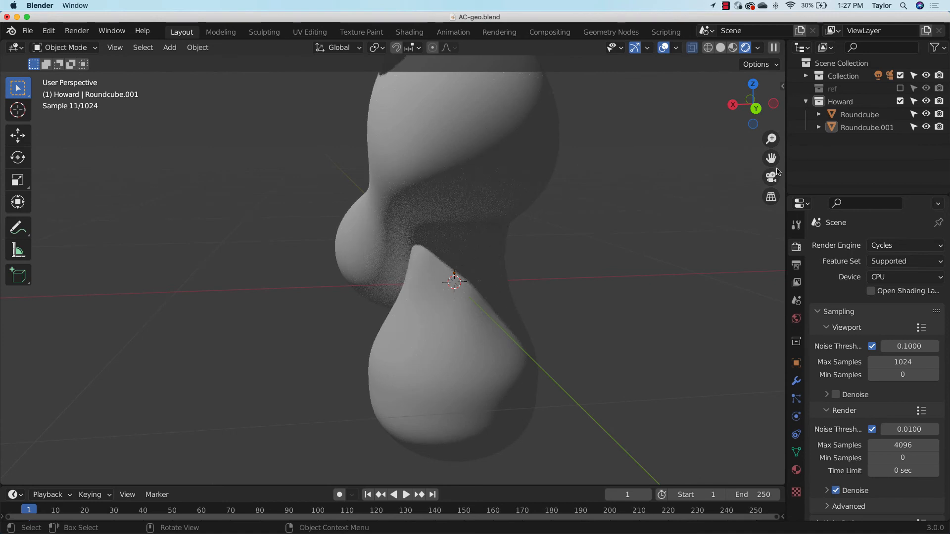
Open the body mesh in Edit Mode and examine its topology around the neck and shoulder
click(490, 370)
key(Tab)
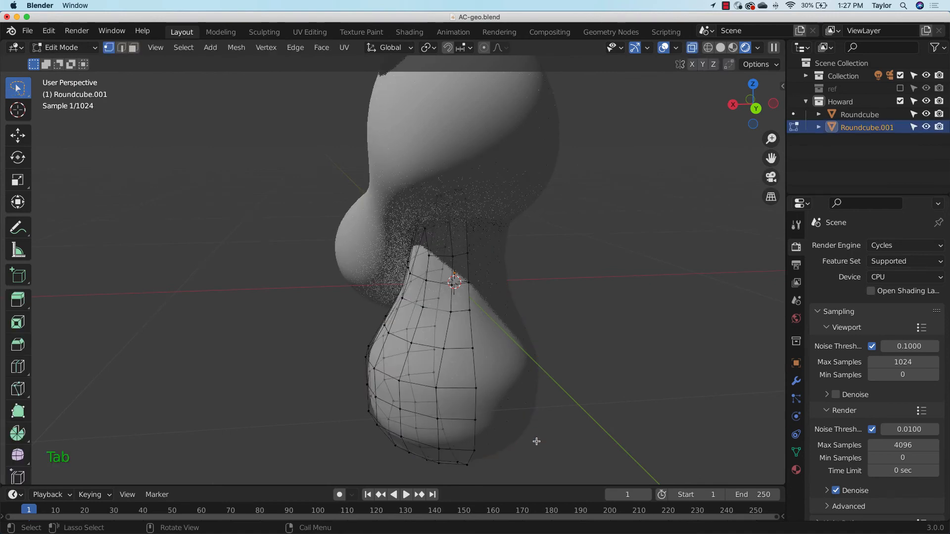
middle_drag(534, 441, 485, 425)
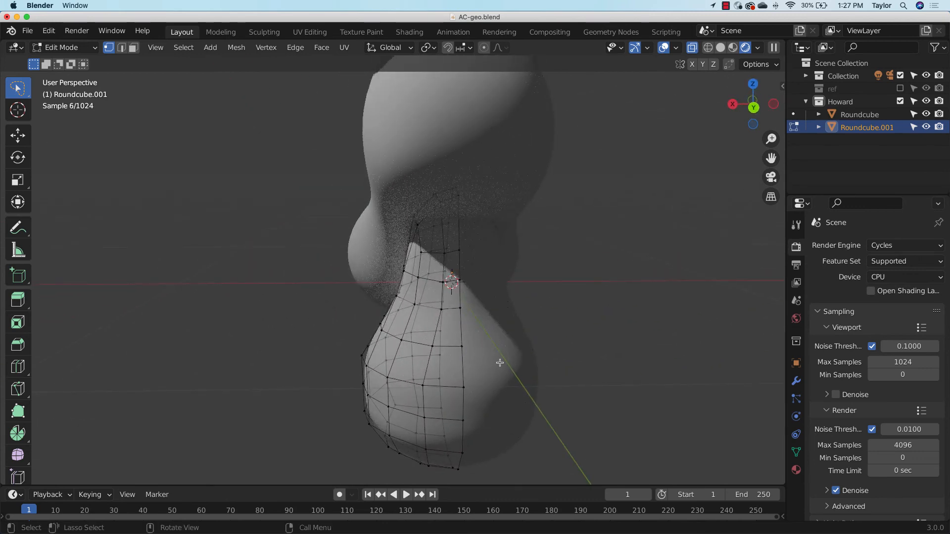
middle_drag(500, 363, 647, 331)
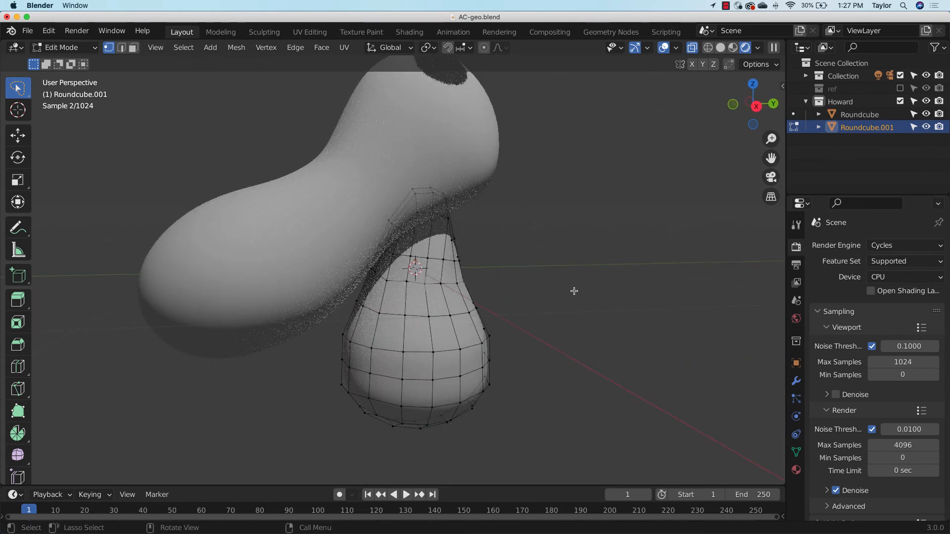
middle_drag(500, 313, 569, 325)
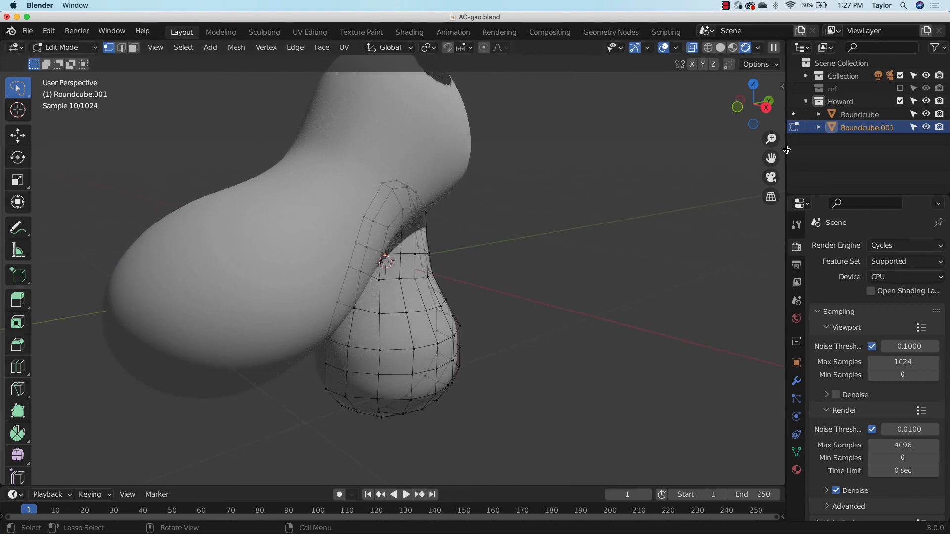
middle_drag(448, 250, 461, 259)
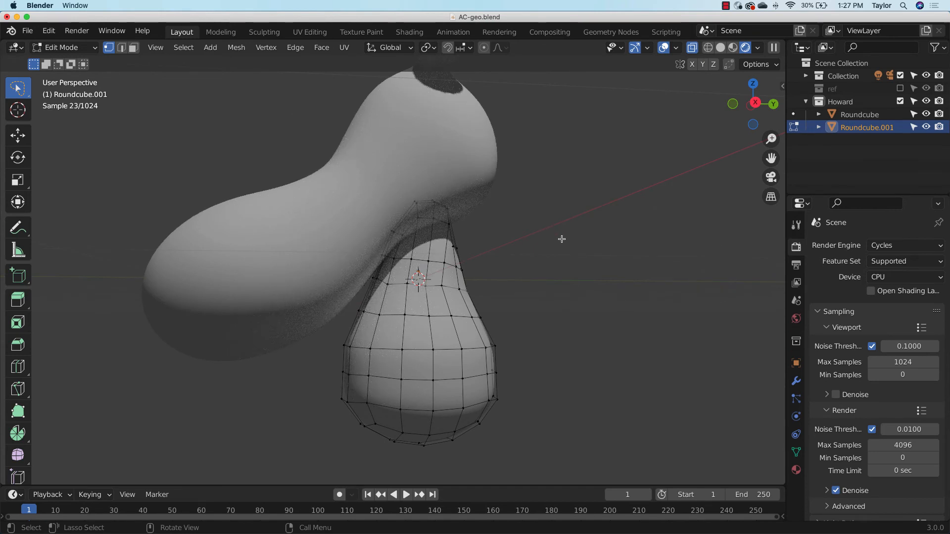
middle_drag(490, 273, 433, 255)
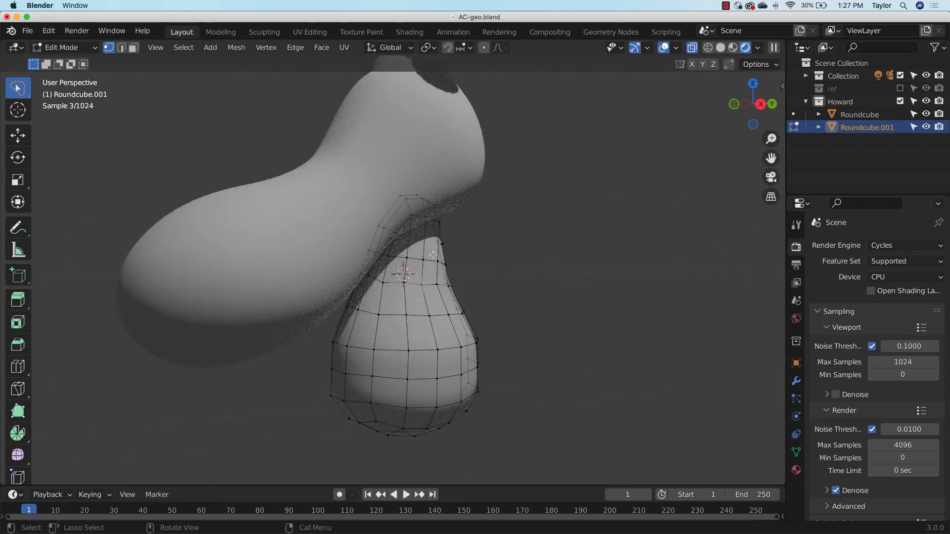
Try deleting mesh elements on the side of the body at shoulder height
key(x)
click(494, 333)
middle_drag(496, 326, 524, 324)
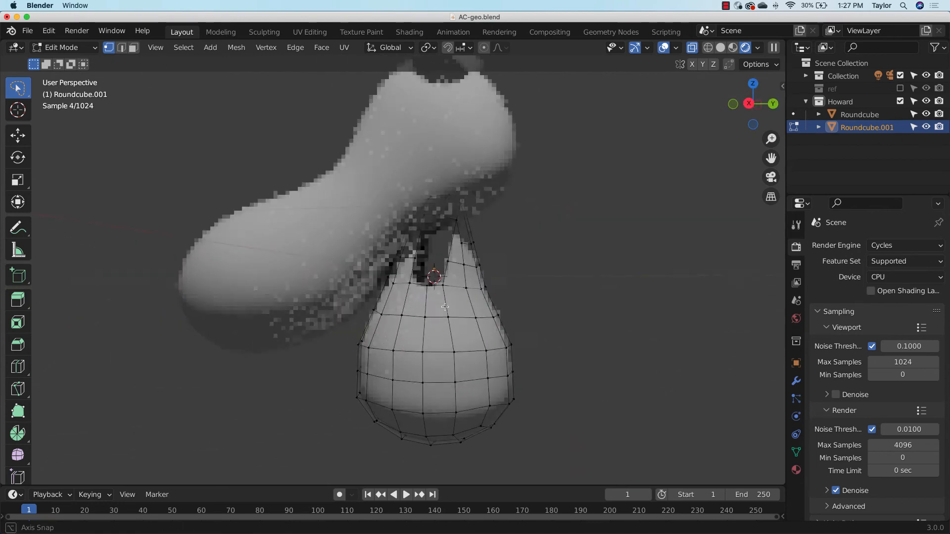
key(ctrl+z)
Return to Solid shading and delete a face at shoulder height on the side of the body to open a hole
key(shift+z)
middle_drag(557, 287, 466, 277)
key(x)
click(465, 303)
key(x)
click(467, 312)
middle_drag(468, 315, 441, 247)
key(3)
key(x)
click(455, 272)
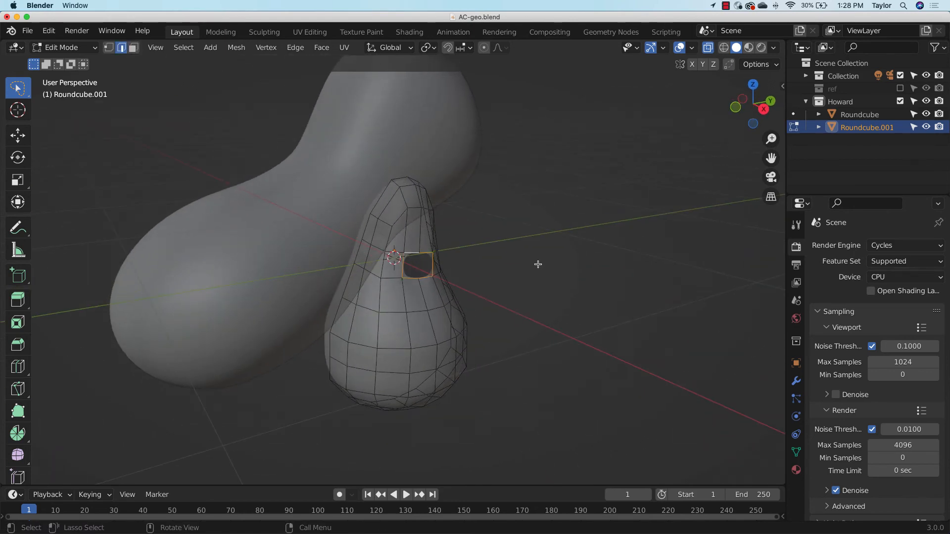
Round the edge loop of the hole at the body's shoulder with LoopTools
right_click(390, 110)
mouse_move(396, 110)
click(492, 125)
middle_drag(552, 336, 477, 290)
key(Tab)
key(Tab)
Extrude the shoulder hole's edge loop outward into a short arm stub, rotate its end 11° and nudge it into place
key(e)
click(494, 296)
key(r)
click(487, 312)
key(g)
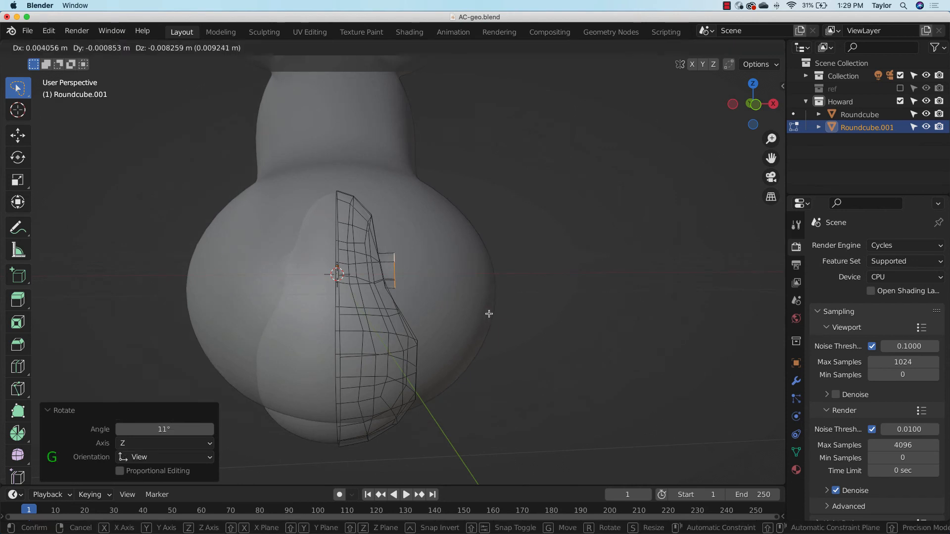
click(490, 321)
Extrude the arm outward by about 0.17 m, tilt its open end downward, and extrude it again by about 0.13 m
key(e)
click(536, 337)
middle_drag(540, 343, 537, 339)
key(r)
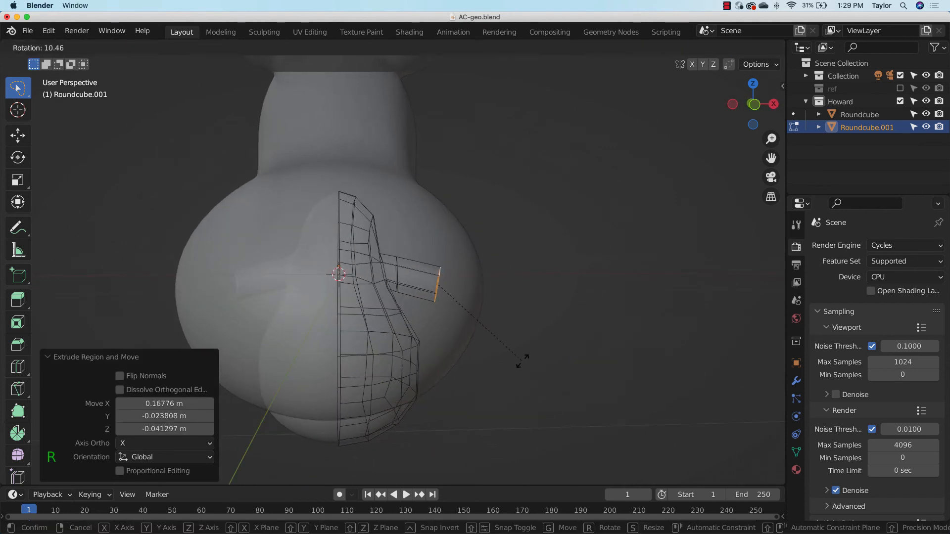
click(523, 361)
key(g)
click(561, 371)
middle_drag(561, 371, 554, 368)
key(e)
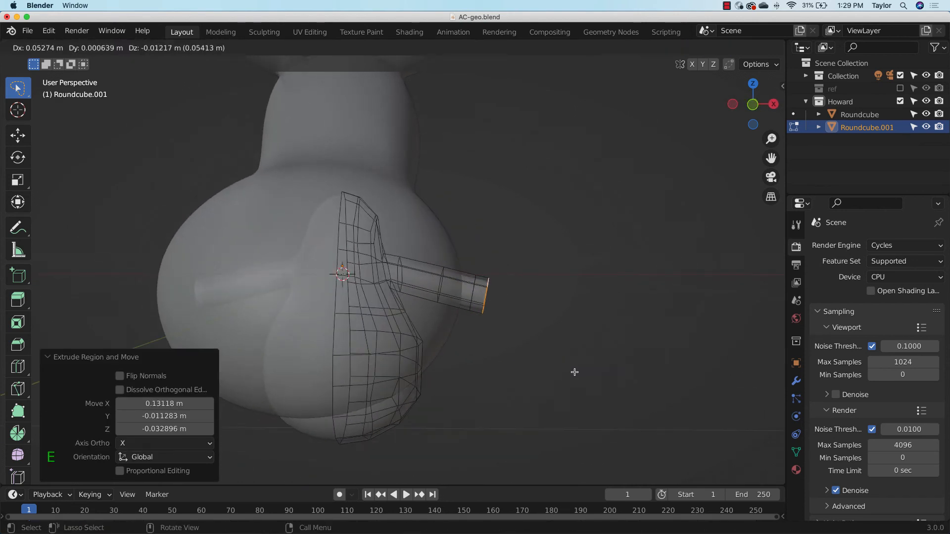
click(574, 371)
key(s)
right_click(532, 336)
key(ctrl+z)
Extrude the arm's open end by about 0.025 m and scale it down to start rounding the hand
key(e)
click(524, 325)
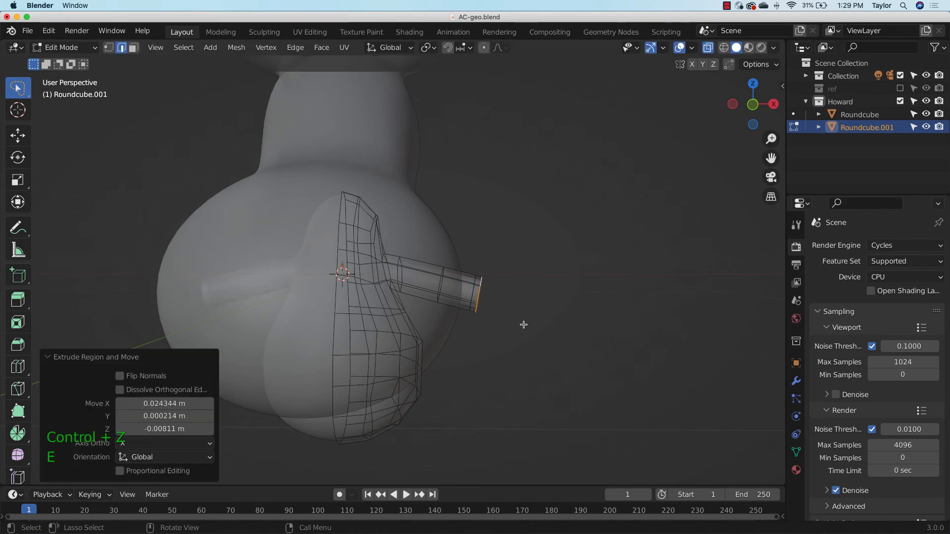
key(g)
click(525, 327)
key(g)
key(s)
click(519, 321)
Extrude the hand's tip by about 0.012 m, shrink it, cap it with a face, and return to Object Mode
key(e)
click(526, 316)
key(s)
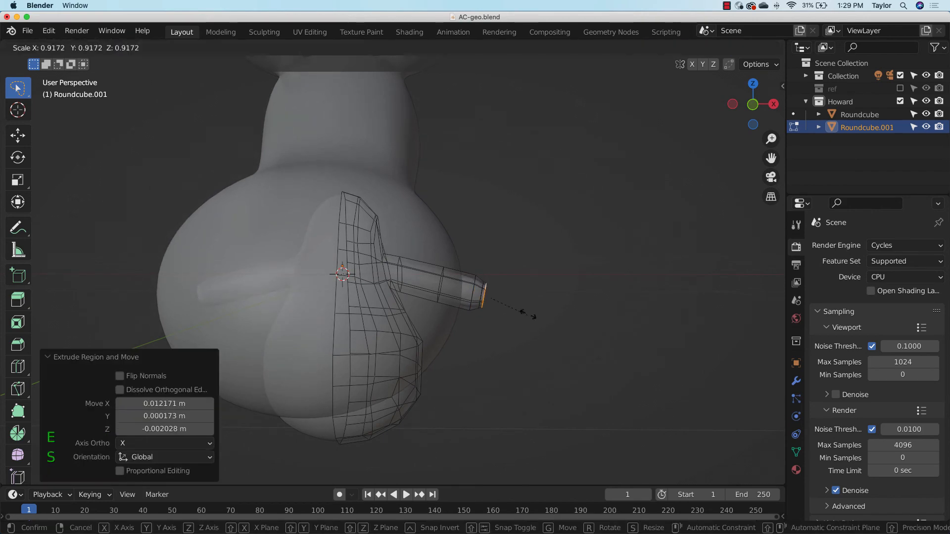
click(510, 309)
key(f)
middle_drag(566, 350, 641, 327)
key(Tab)
click(584, 344)
Rename the two character meshes Body and Head, and make the Head object unselectable
click(486, 297)
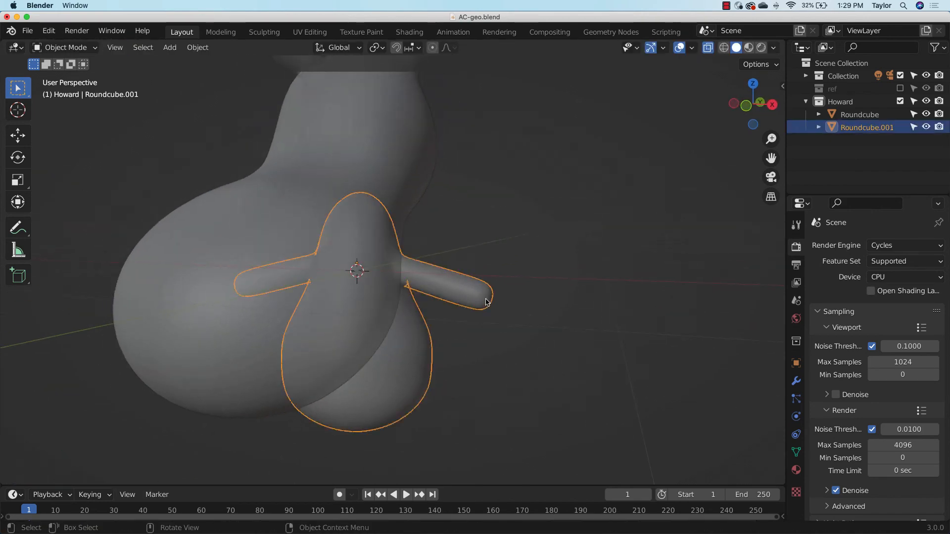
key(Tab)
middle_drag(530, 336, 603, 321)
double_click(868, 113)
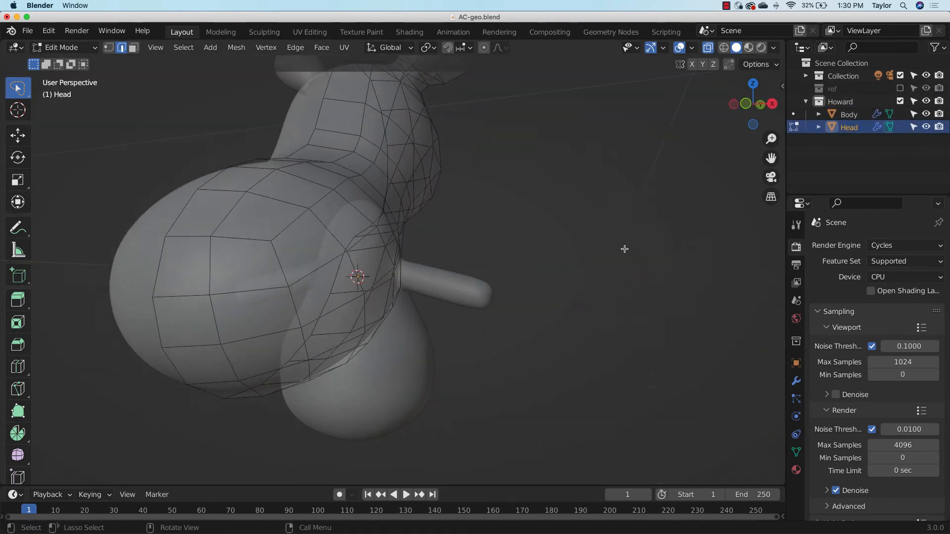
key(Tab)
click(914, 128)
Reopen the body mesh in Edit Mode and bend the arm's outer part downward by moving and rotating its vertices
middle_drag(478, 322, 505, 320)
click(465, 294)
key(Tab)
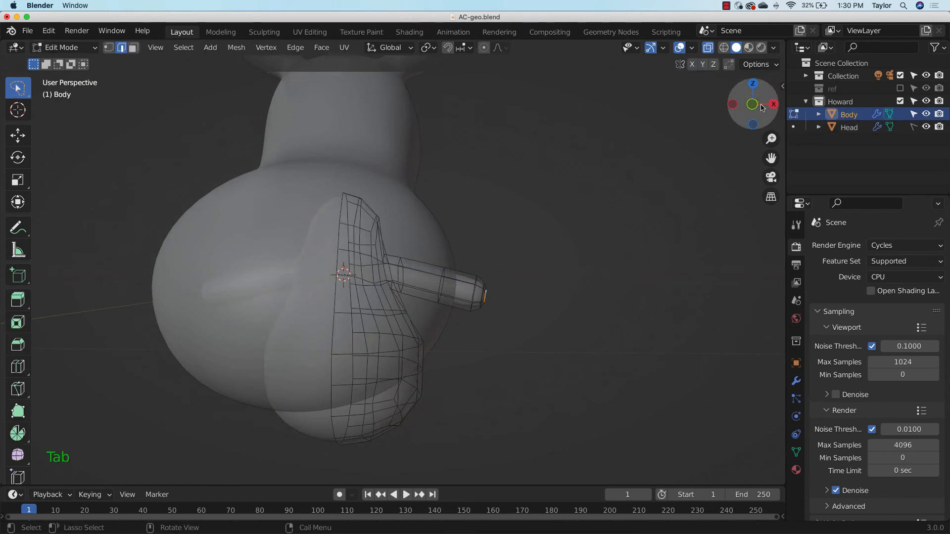
click(754, 104)
middle_drag(490, 272, 492, 257)
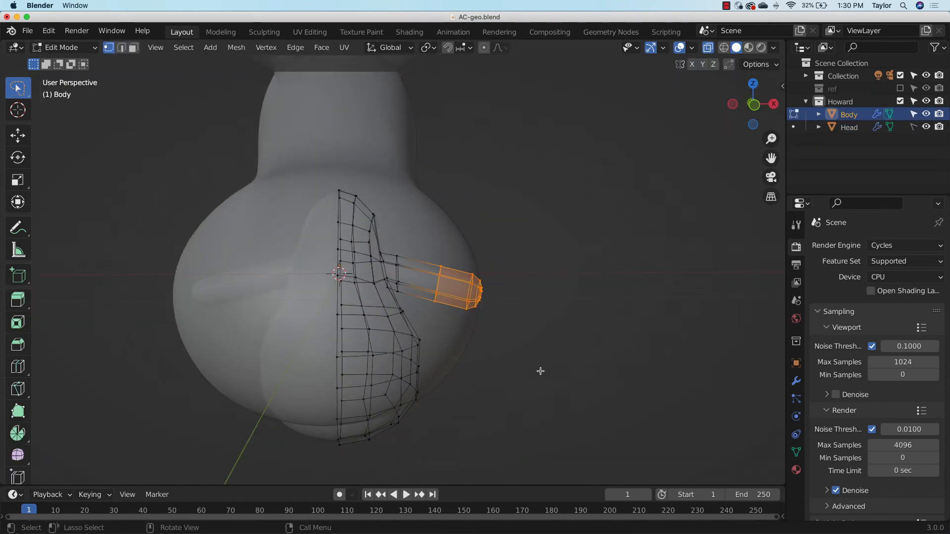
key(g)
click(532, 392)
key(r)
click(491, 385)
key(g)
click(486, 312)
Move and rotate only the vertices at the hand end so the arm curves further downward
key(alt+a)
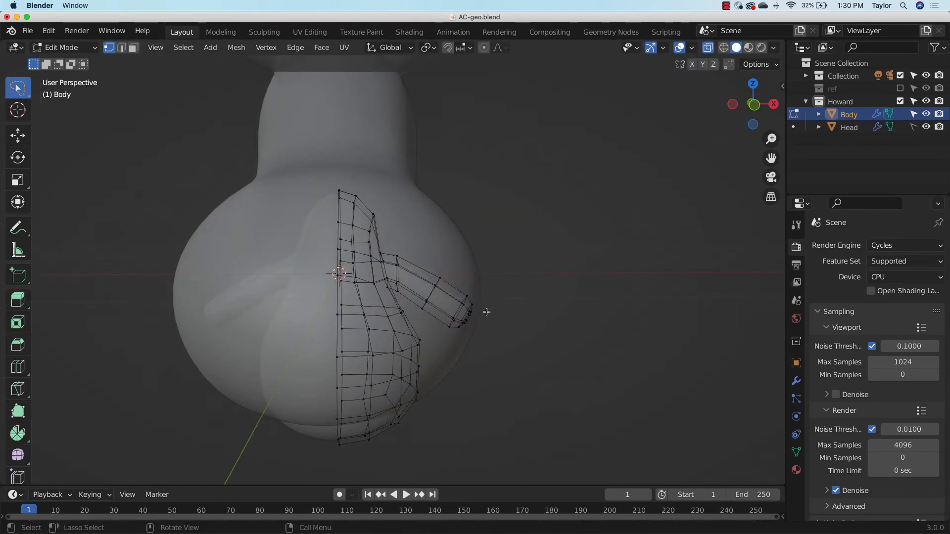
drag(487, 311, 511, 381)
key(g)
click(505, 386)
key(r)
click(507, 379)
click(511, 369)
Rotate and shift the arm's outer vertices from the top view to adjust its direction
middle_drag(511, 369, 547, 379)
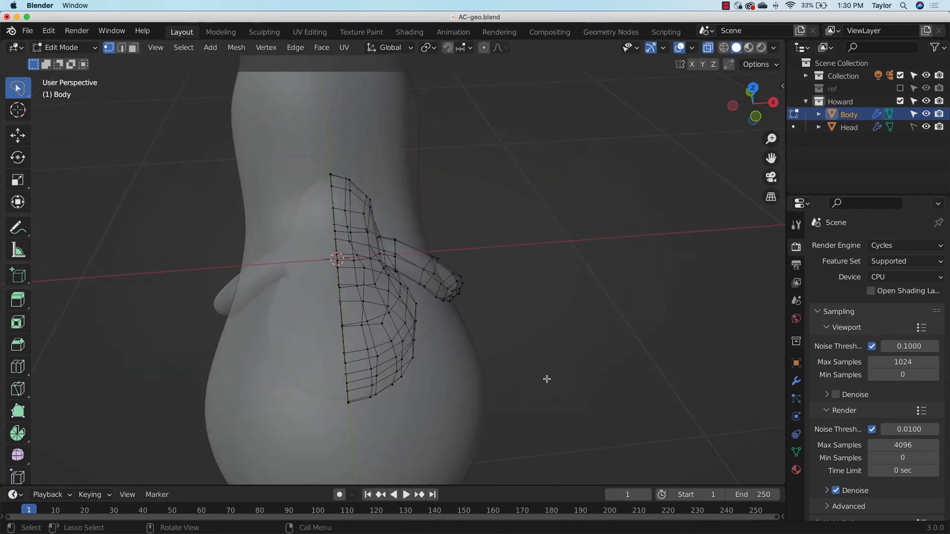
click(752, 88)
middle_drag(548, 248, 553, 188)
drag(475, 242, 500, 284)
click(753, 88)
key(r)
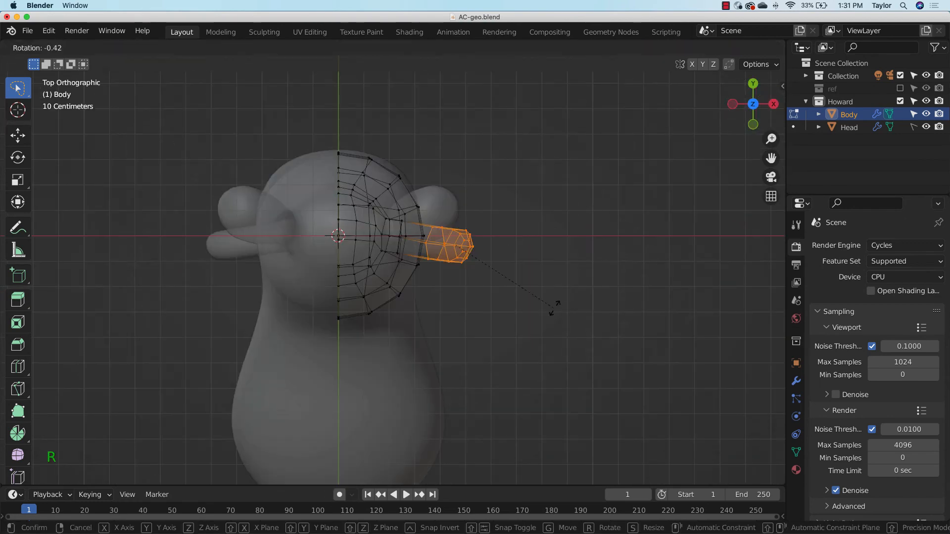
click(525, 358)
key(g)
click(524, 355)
Return to Object Mode and examine the curved arms from several sides, with and without X-ray
middle_drag(599, 344, 524, 314)
key(Tab)
click(559, 297)
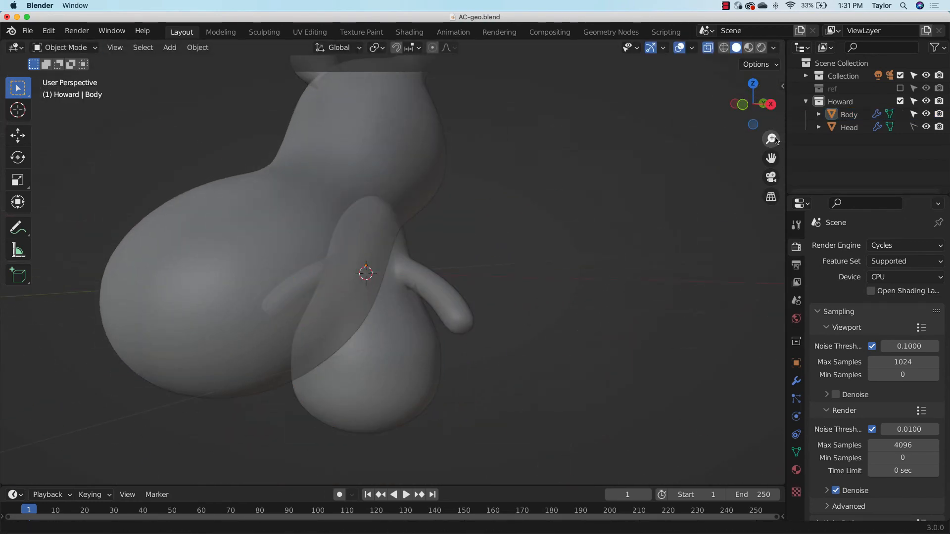
drag(775, 140, 776, 124)
middle_drag(569, 218, 526, 267)
click(708, 48)
mouse_move(589, 282)
middle_down()
mouse_move(634, 248)
mouse_move(559, 290)
mouse_move(594, 282)
middle_up()
click(708, 48)
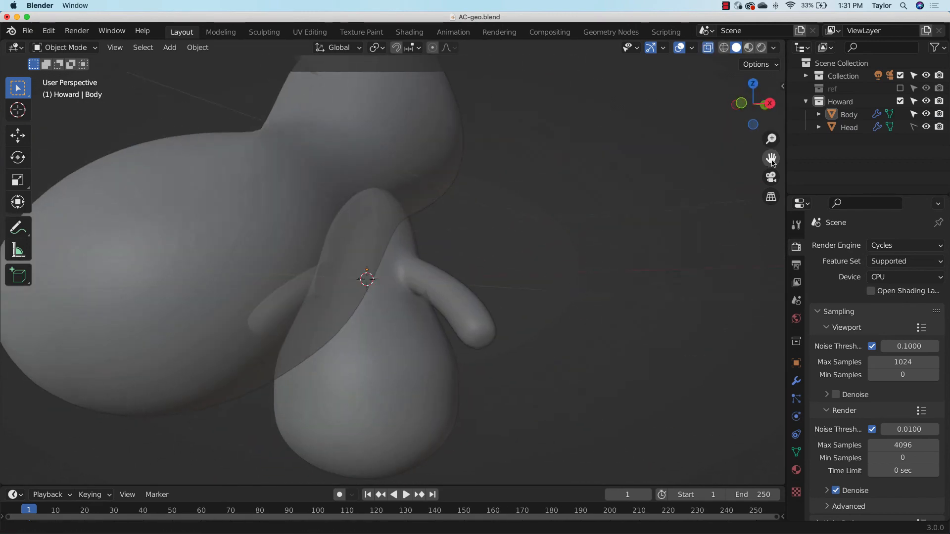
Open the body mesh in Edit Mode with face selection
drag(772, 161, 786, 106)
click(436, 317)
key(Tab)
click(134, 48)
Try deleting four faces on the underside of the body to open a leg hole
middle_drag(564, 376, 449, 267)
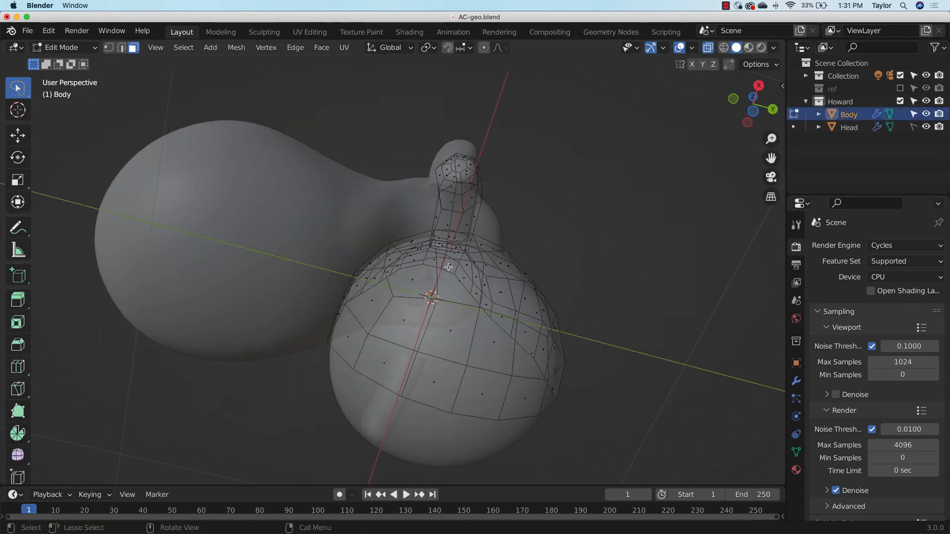
shift+click(451, 336)
shift+click(494, 343)
shift+click(484, 394)
key(x)
click(522, 399)
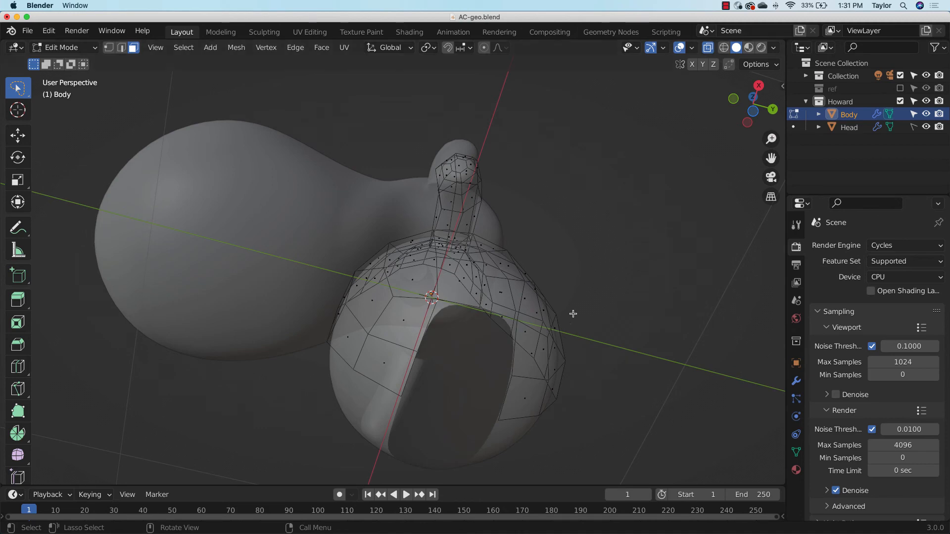
Try rounding the edge loop of the underside leg hole with LoopTools
middle_drag(568, 407, 606, 403)
right_click(497, 277)
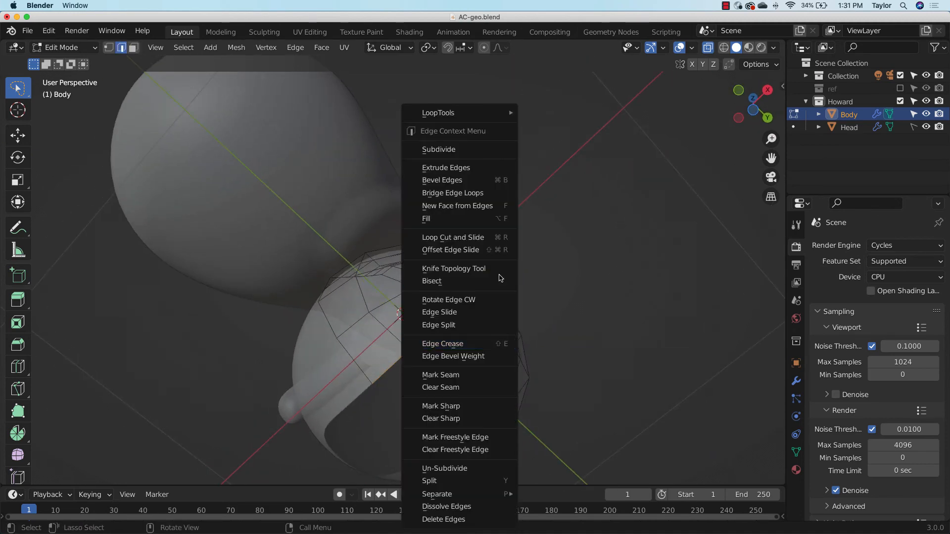
mouse_move(475, 113)
click(549, 126)
Undo the leg hole's rounding and the face deletion on the body's underside
key(ctrl+z)
key(ctrl+z)
key(ctrl+z)
key(ctrl+z)
key(ctrl+z)
key(ctrl+z)
key(ctrl+z)
key(ctrl+z)
Add a lengthwise loop cut to the body beside its mirror line, and return to the selection tool
middle_drag(569, 324, 517, 350)
click(18, 366)
click(352, 386)
middle_drag(471, 387, 495, 352)
key(w)
click(534, 374)
Delete a block of faces on the body's underside, away from the mirror line, to open a leg hole
middle_drag(535, 374, 479, 408)
shift+click(450, 425)
shift+click(473, 399)
shift+click(463, 377)
key(x)
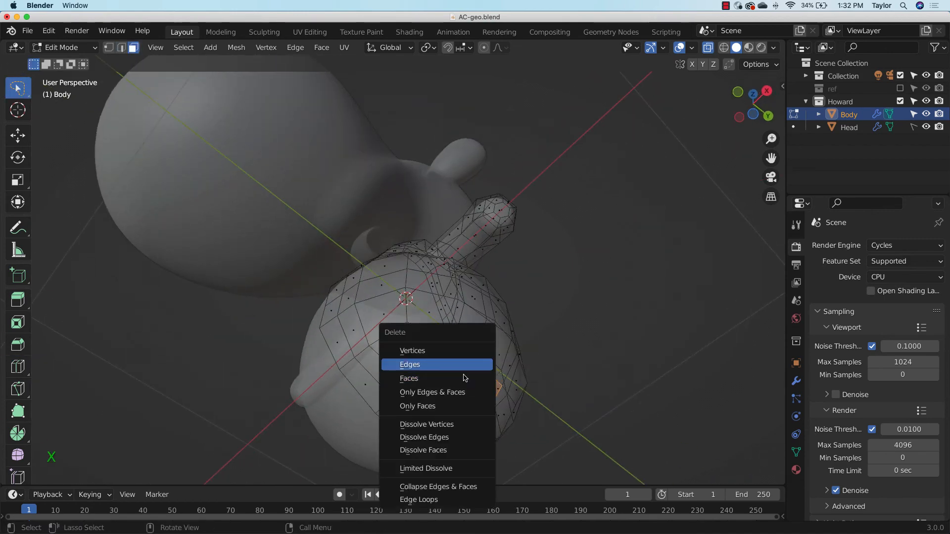
click(451, 378)
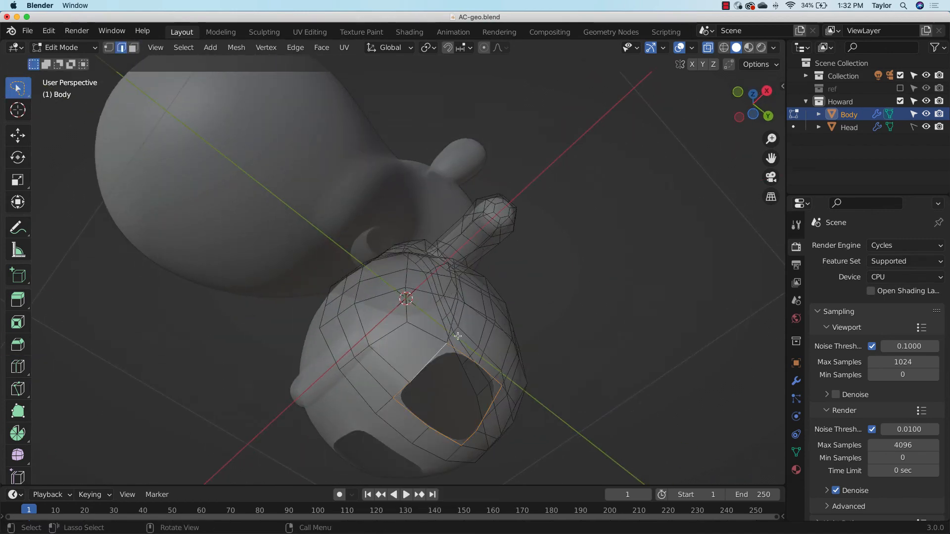
Round the leg hole's edge loop with LoopTools and check the result in Object Mode
click(739, 117)
click(773, 104)
right_click(433, 407)
click(499, 127)
middle_drag(534, 366, 569, 380)
key(Tab)
key(Tab)
Extrude the leg hole's edge loop downward into a short stub, then move and rotate its open end
key(e)
click(478, 440)
middle_drag(478, 440, 439, 443)
key(g)
click(481, 450)
key(r)
click(484, 449)
Rotate the leg stub's open end by about 14° towards horizontal in the front view
click(734, 105)
click(781, 105)
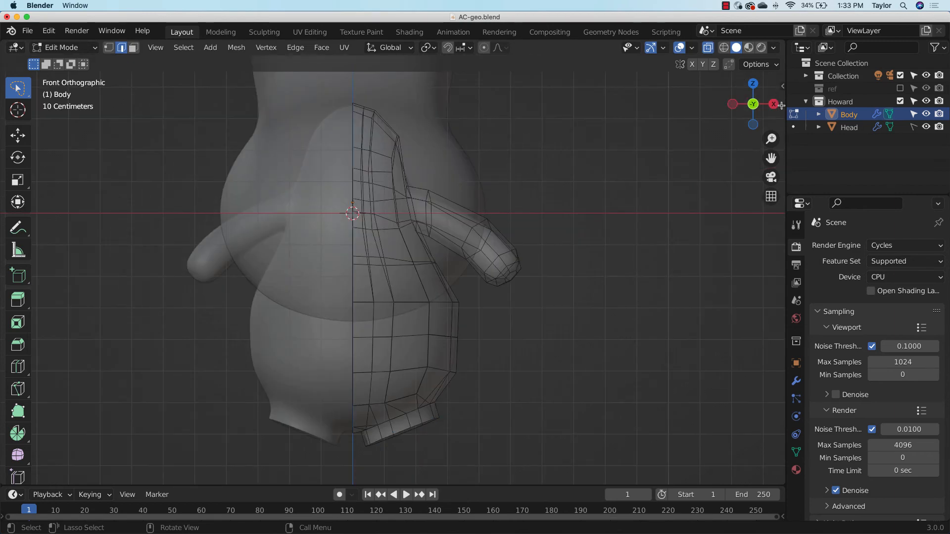
key(g)
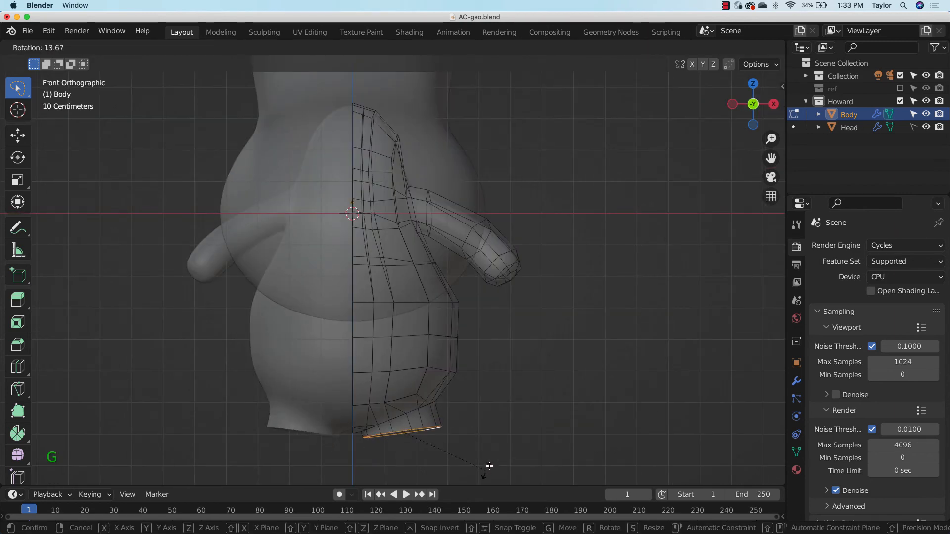
click(490, 466)
Extrude the leg downward by about 0.038 m and flatten its open end by scaling Z to 0
key(e)
click(488, 480)
key(s)
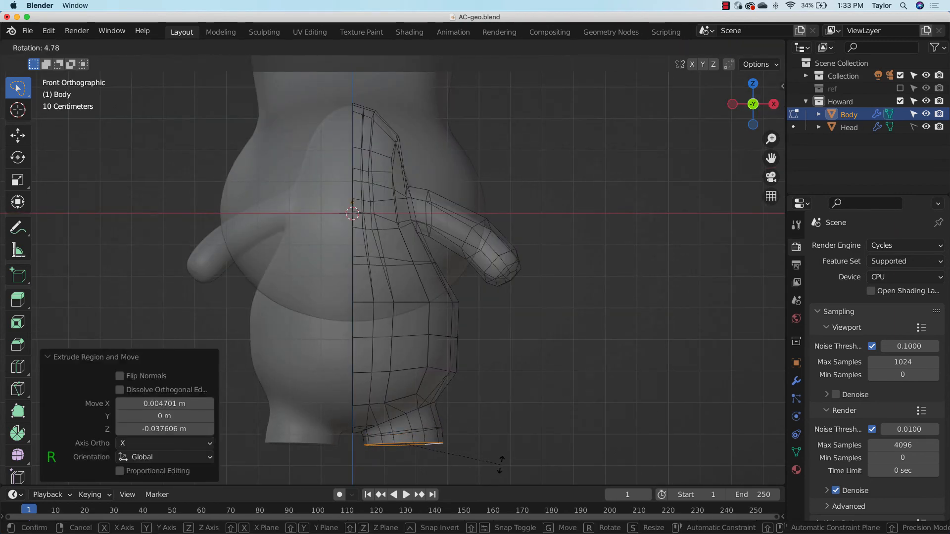
key(z)
key(0)
key(Return)
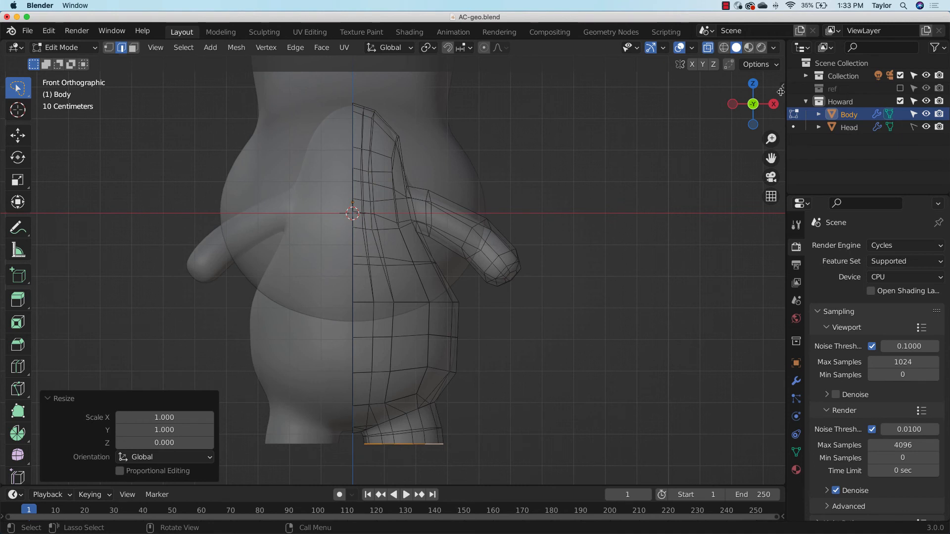
Extrude the leg straight down to lengthen it, and extrude a further short segment of about 0.05 m
shift+middle_drag(462, 473, 479, 391)
key(e)
click(483, 457)
key(e)
click(483, 473)
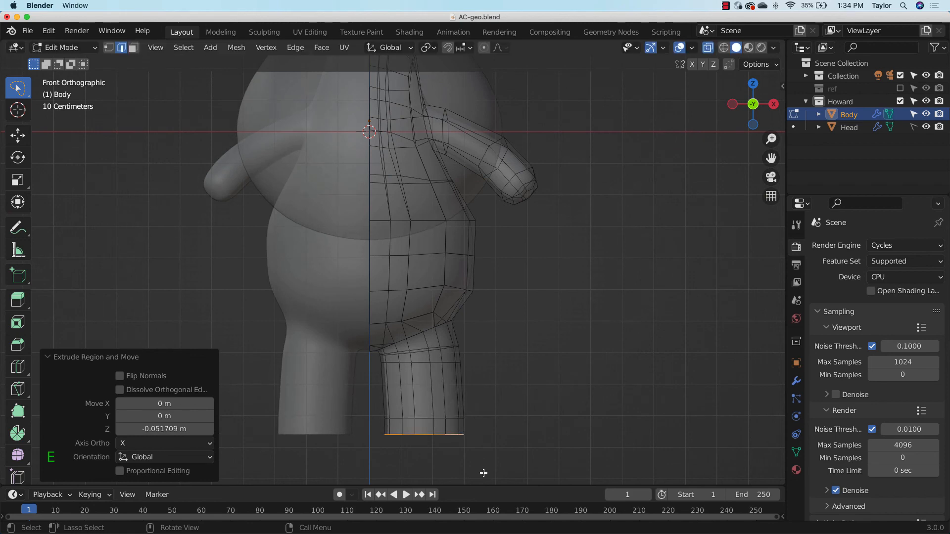
Round the foot by shrinking its end, extruding about 0.011 m, shrinking again, and capping it with a face
key(s)
click(475, 452)
key(e)
click(475, 456)
key(s)
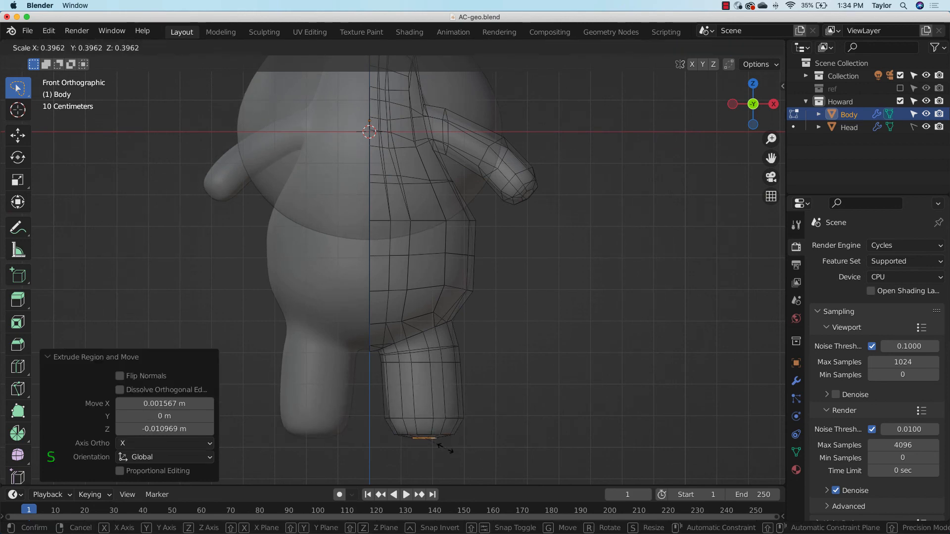
click(446, 449)
middle_drag(486, 438, 500, 338)
key(f)
Return to Object Mode, deselect the body with the whole character in view, and save AC-geo.blend
click(584, 367)
middle_drag(583, 366, 536, 470)
key(Tab)
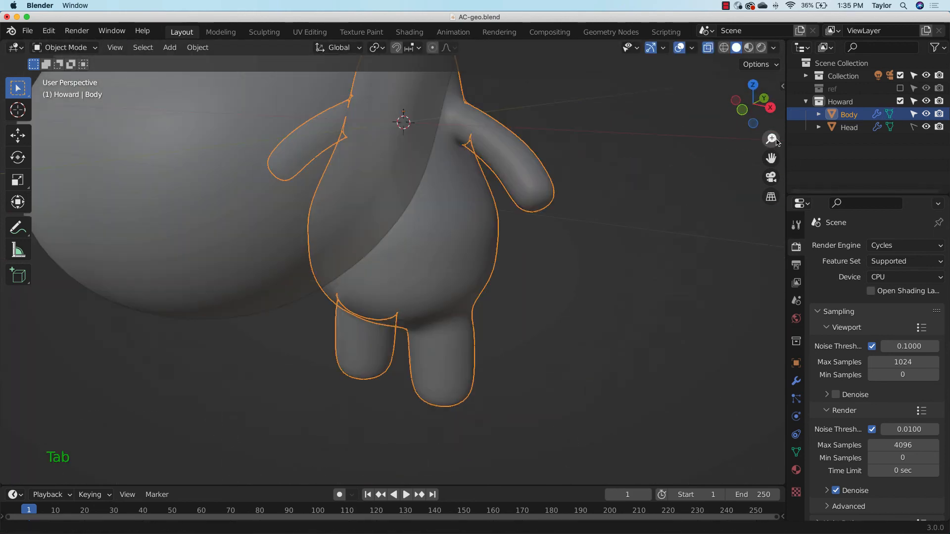
drag(777, 142, 745, 275)
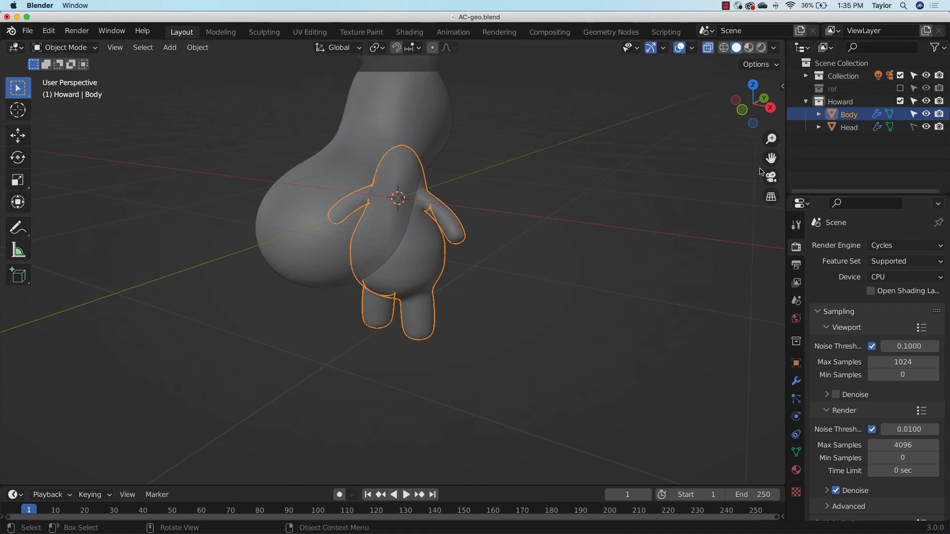
drag(771, 159, 788, 246)
click(664, 305)
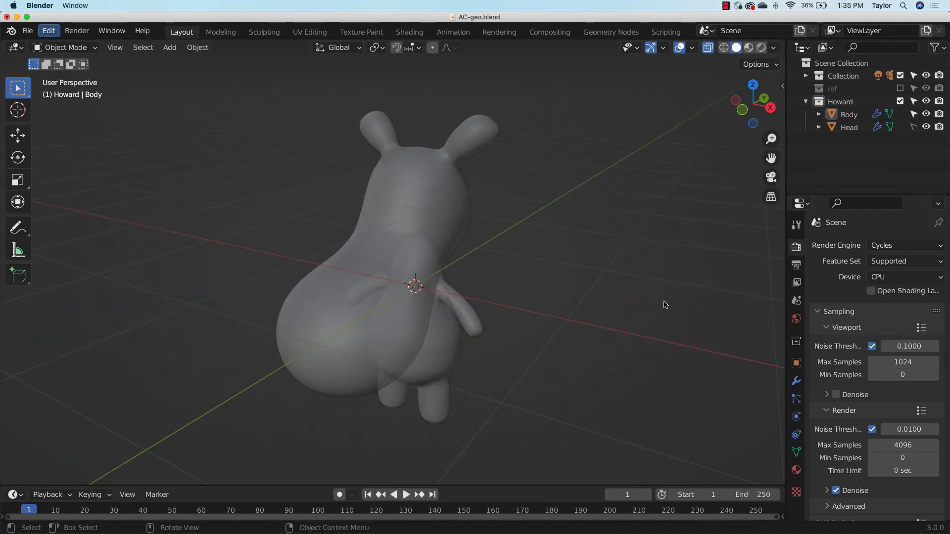
click(27, 30)
click(57, 118)
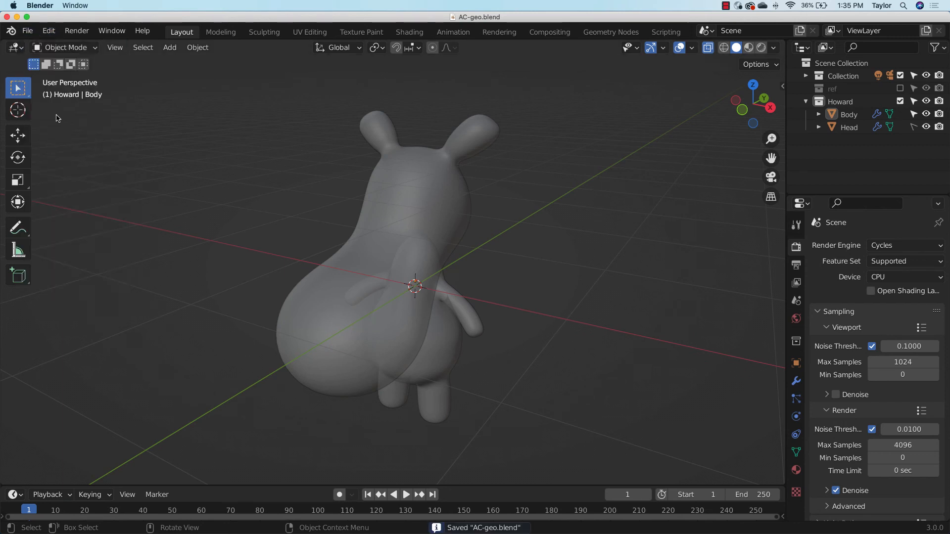
Open the body in Edit Mode, framed in the right orthographic view, with the Lasso selection tool active
mouse_move(562, 341)
middle_down()
mouse_move(509, 301)
mouse_move(537, 312)
mouse_move(664, 313)
mouse_move(642, 320)
mouse_move(592, 304)
mouse_move(609, 277)
middle_up()
click(724, 47)
click(736, 47)
mouse_move(634, 331)
middle_down()
mouse_move(539, 335)
mouse_move(534, 324)
mouse_move(604, 302)
mouse_move(628, 318)
mouse_move(601, 324)
middle_up()
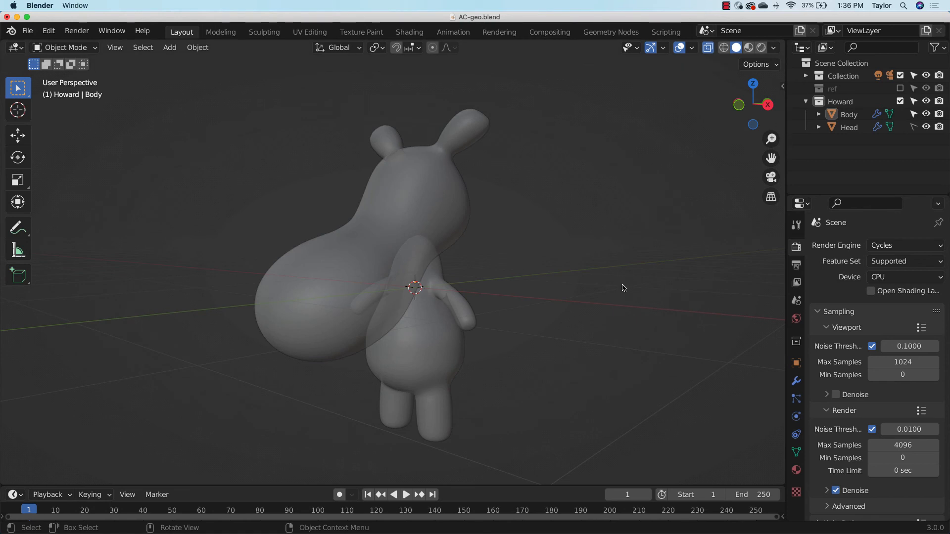
click(441, 351)
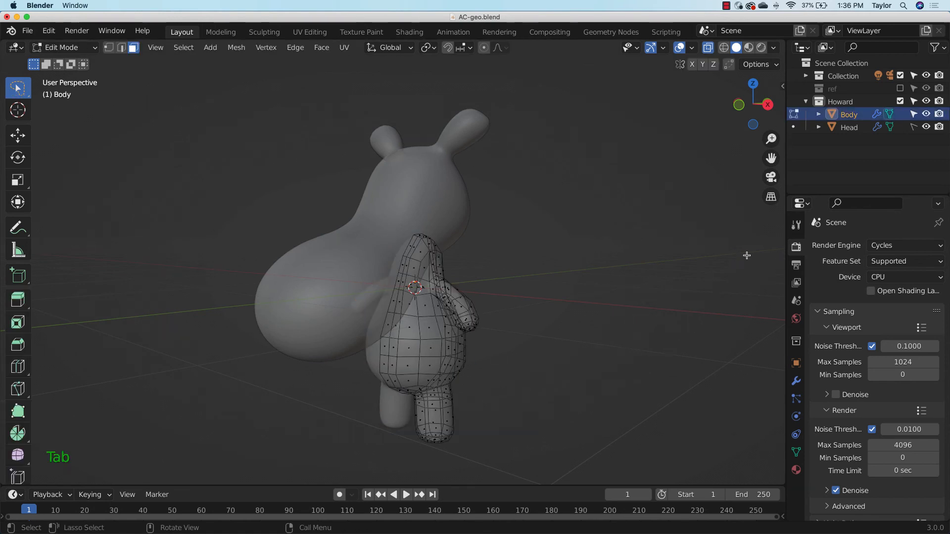
middle_drag(500, 349, 448, 350)
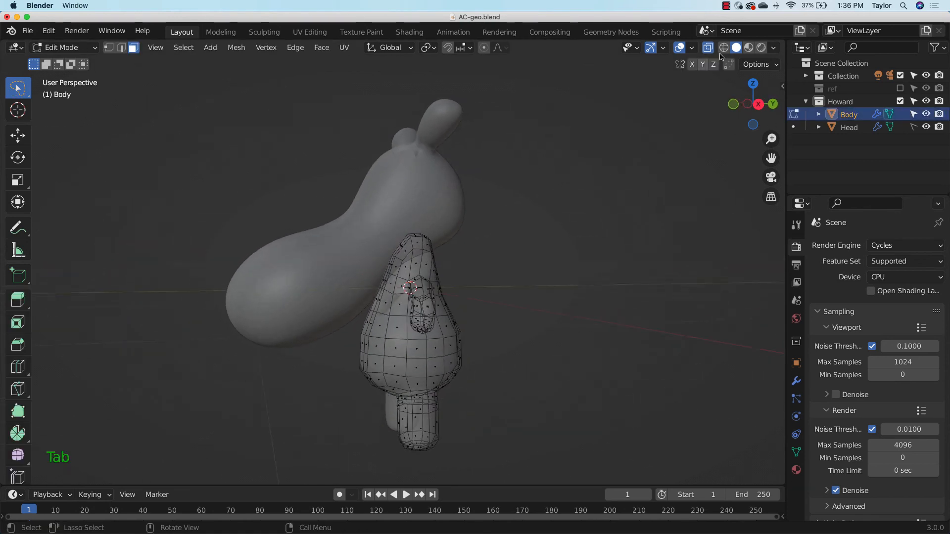
click(765, 110)
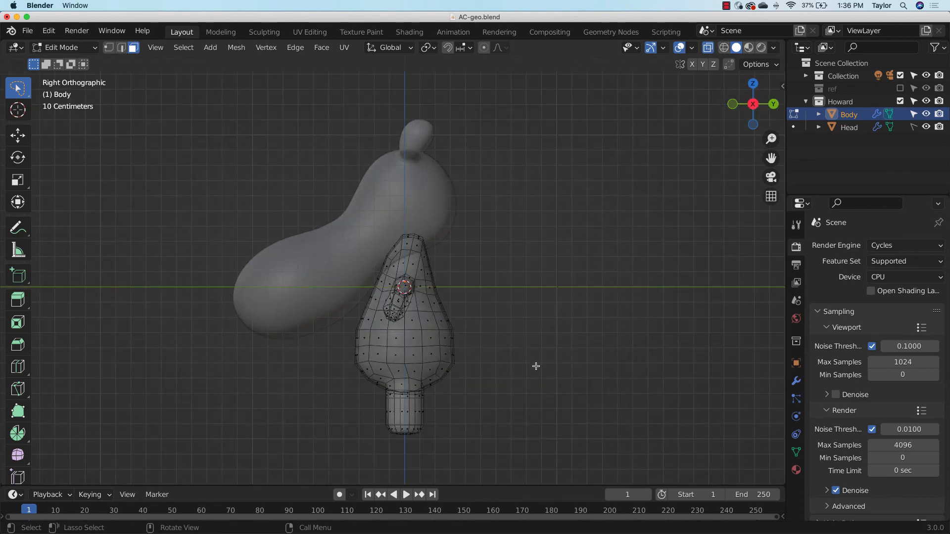
drag(771, 159, 825, 114)
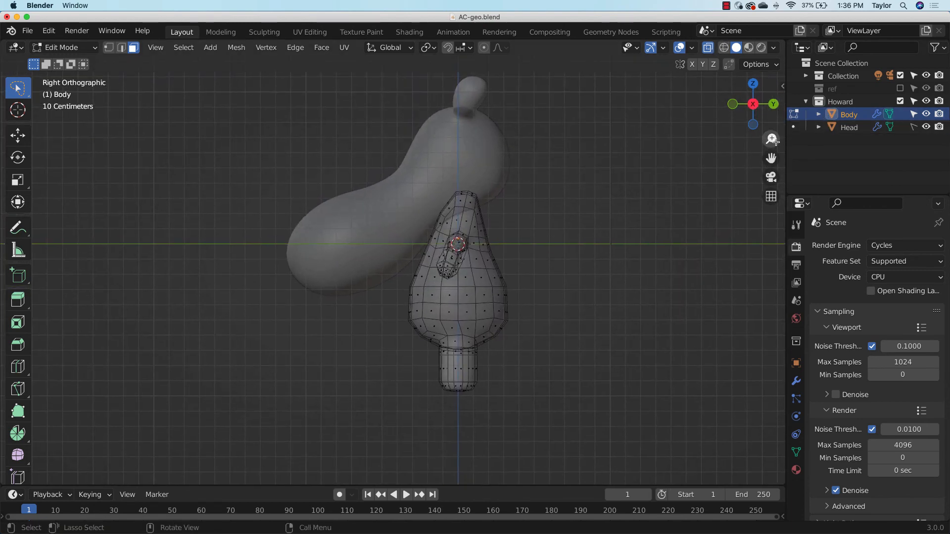
drag(771, 139, 787, 87)
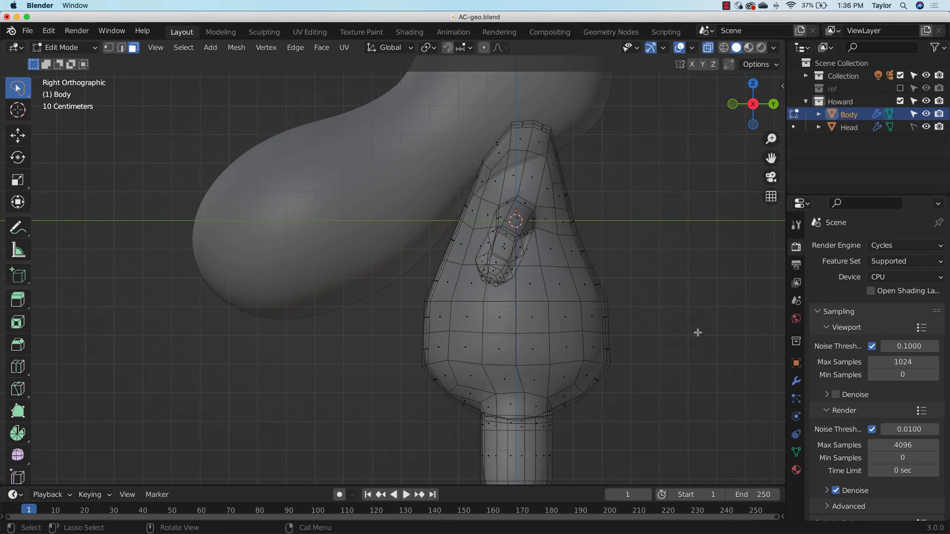
click(18, 89)
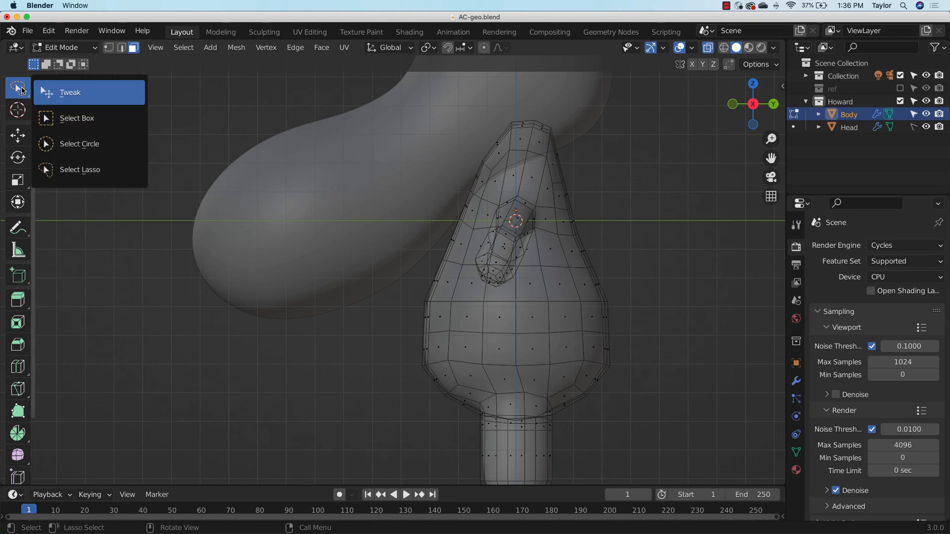
click(81, 170)
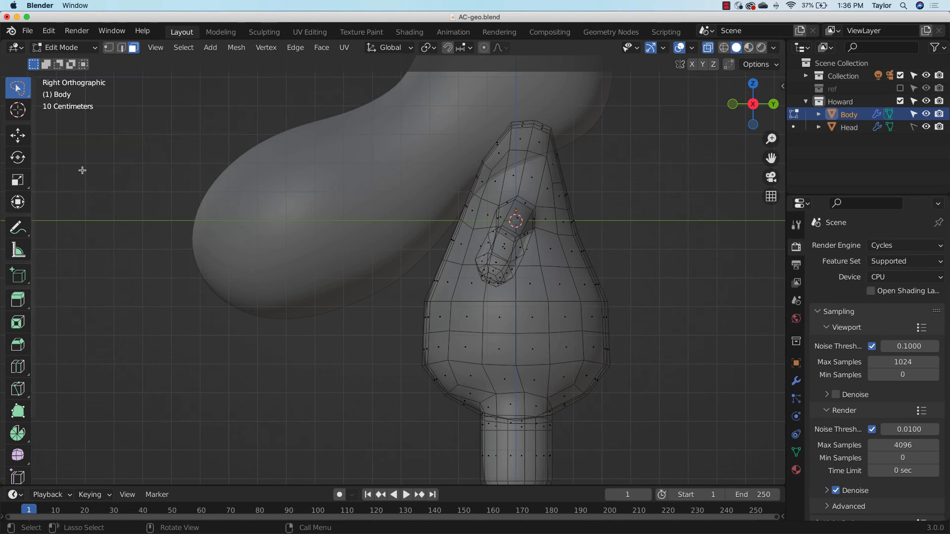
mouse_move(625, 321)
mouse_down()
mouse_move(415, 328)
mouse_move(401, 346)
mouse_move(473, 479)
mouse_move(549, 478)
mouse_move(631, 376)
mouse_up()
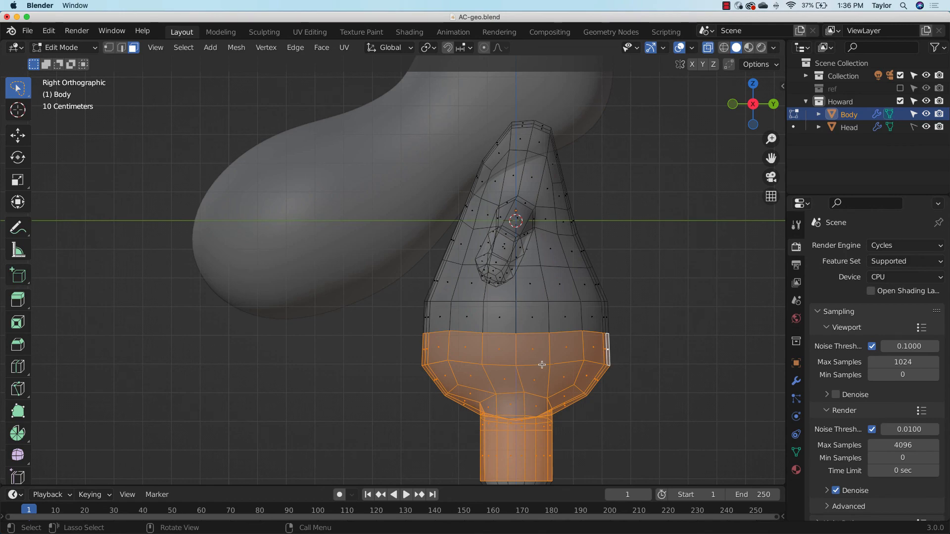
middle_drag(631, 374, 643, 287)
drag(773, 139, 772, 153)
middle_drag(621, 349, 678, 379)
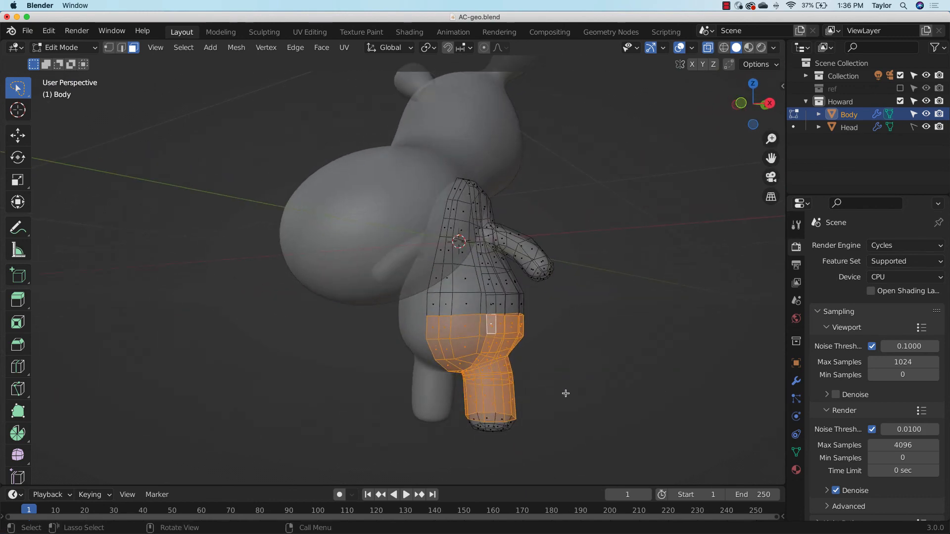
click(579, 397)
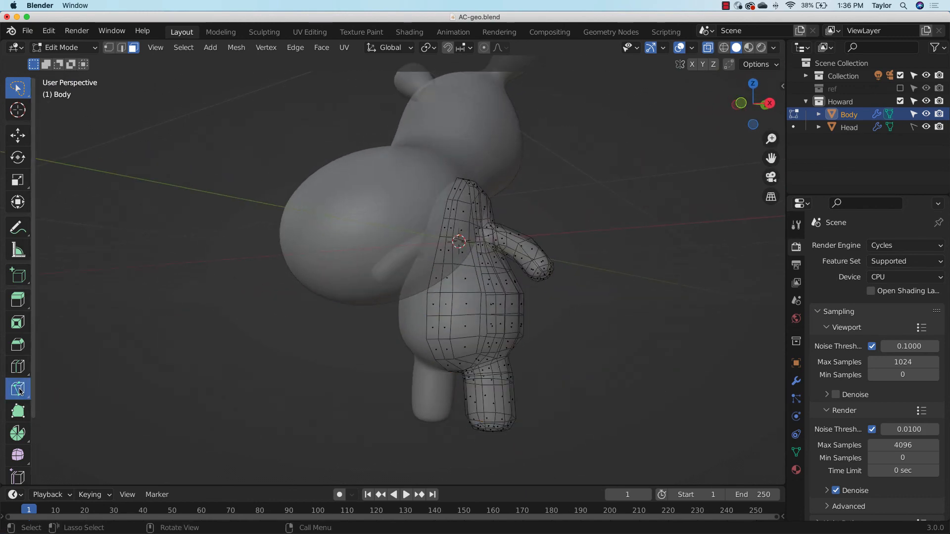
Add a single loop cut around the lower part of the leg, just above the foot
click(18, 366)
click(514, 399)
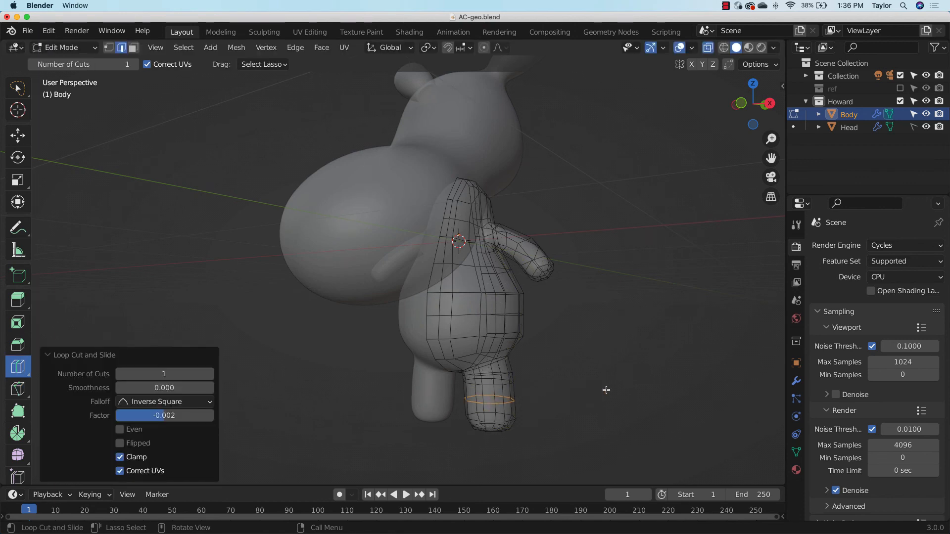
middle_drag(604, 388, 610, 345)
Select the body's faces from the waist down to the new leg loop and separate the selection into its own object
click(766, 104)
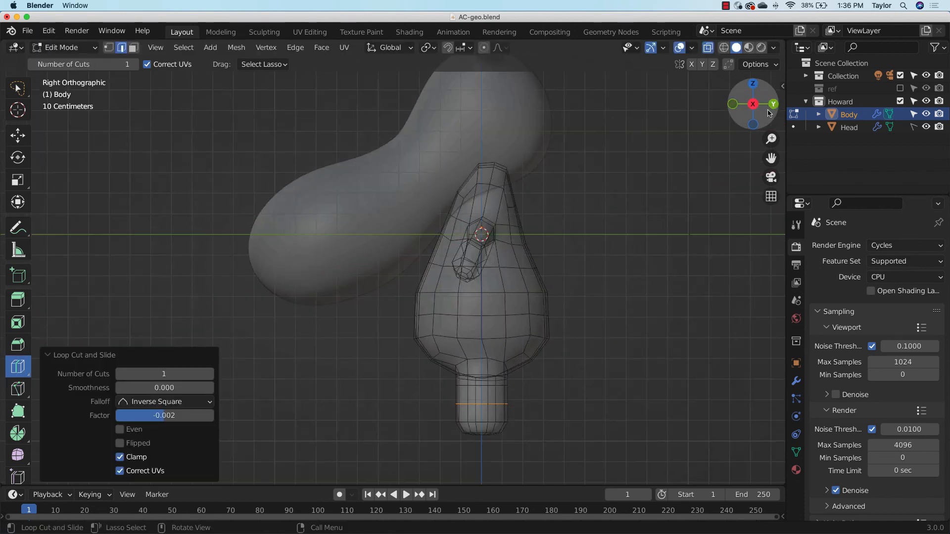
click(134, 47)
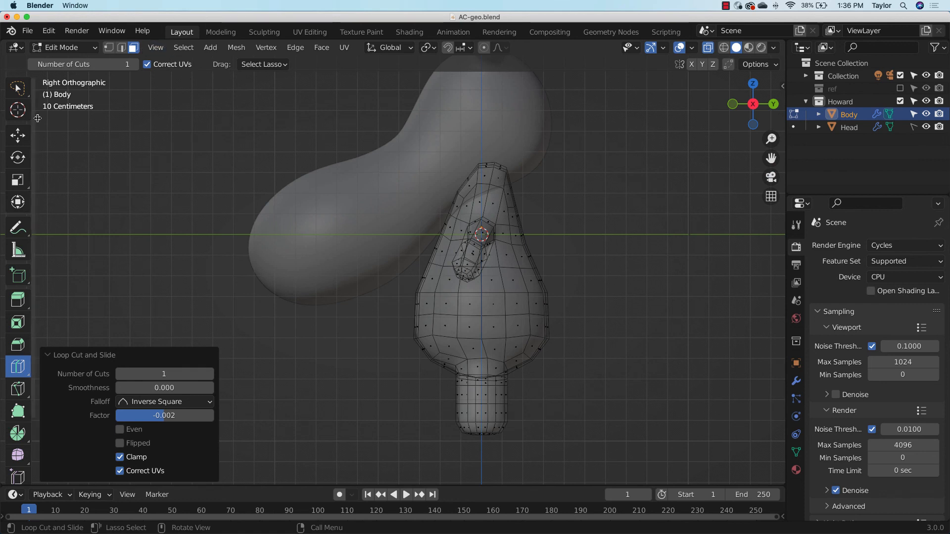
click(18, 88)
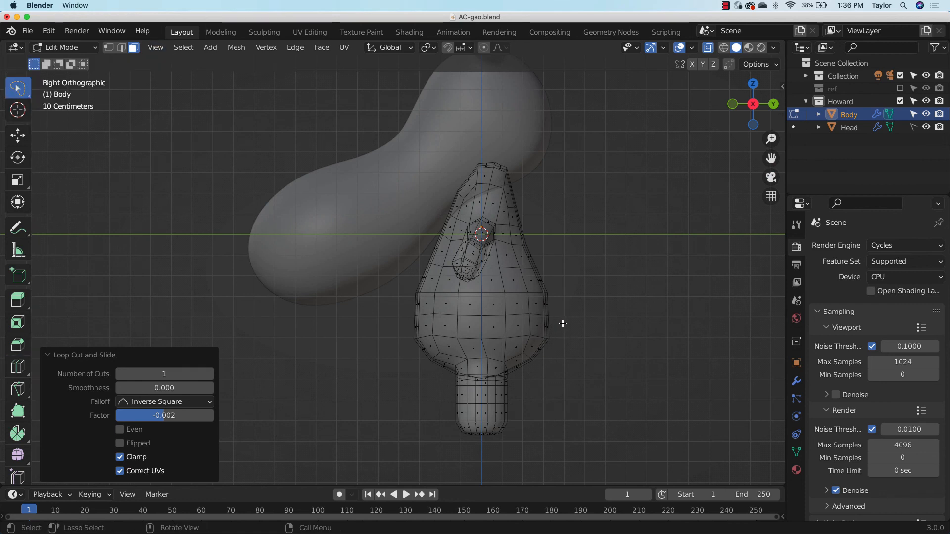
mouse_move(562, 324)
mouse_down()
mouse_move(444, 315)
mouse_move(399, 338)
mouse_move(438, 411)
mouse_move(500, 411)
mouse_move(547, 378)
mouse_move(563, 339)
mouse_up()
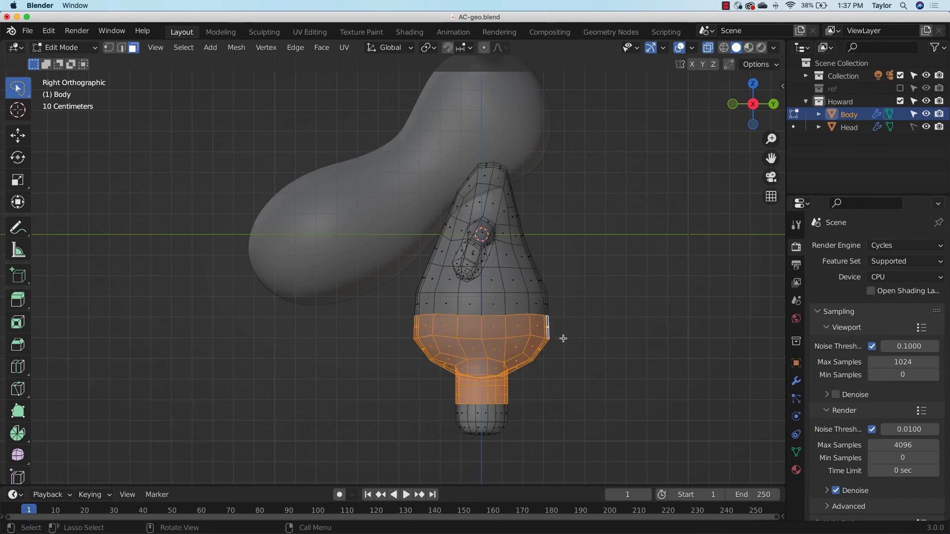
middle_drag(567, 339, 580, 366)
key(KP_3)
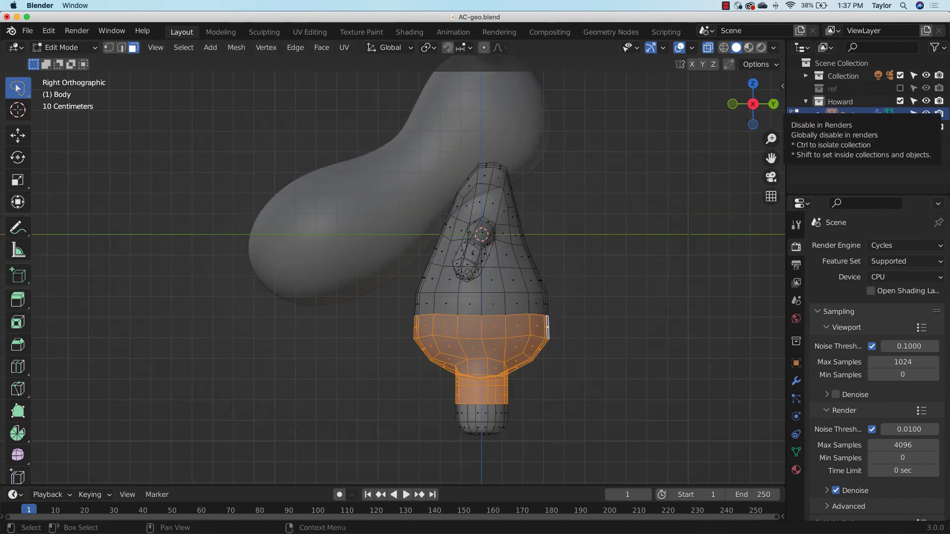
key(shift)
key(shift+d)
key(Escape)
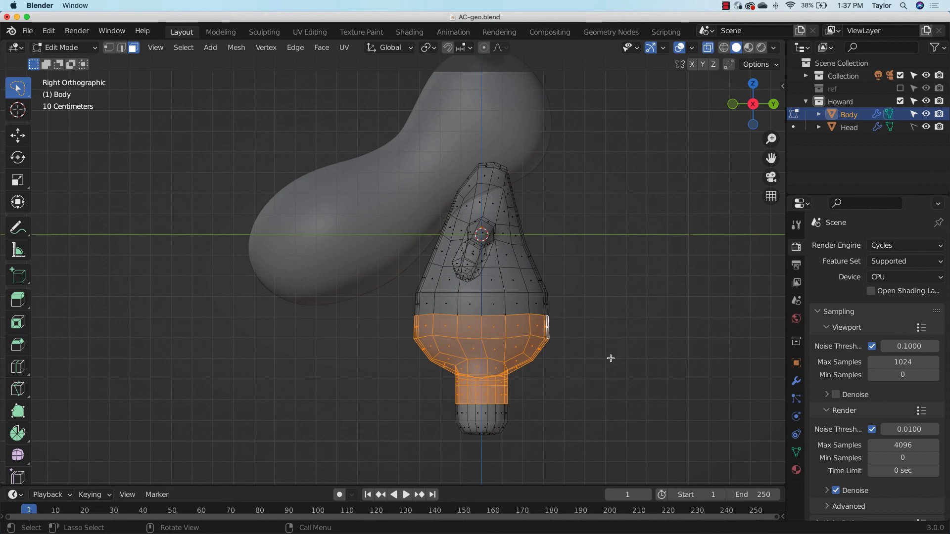
key(p)
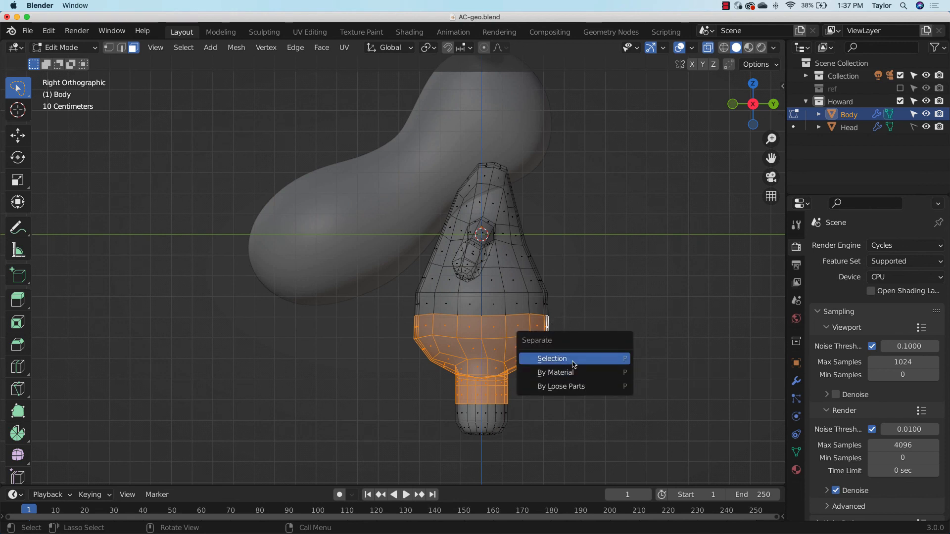
click(590, 362)
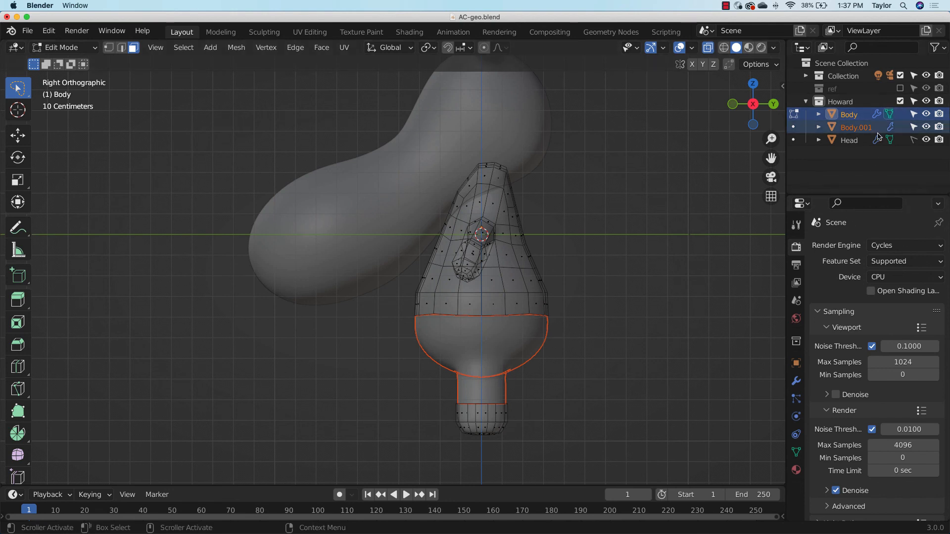
Identify the separated lower-body object by toggling visibility and rename it pants
click(930, 117)
click(930, 118)
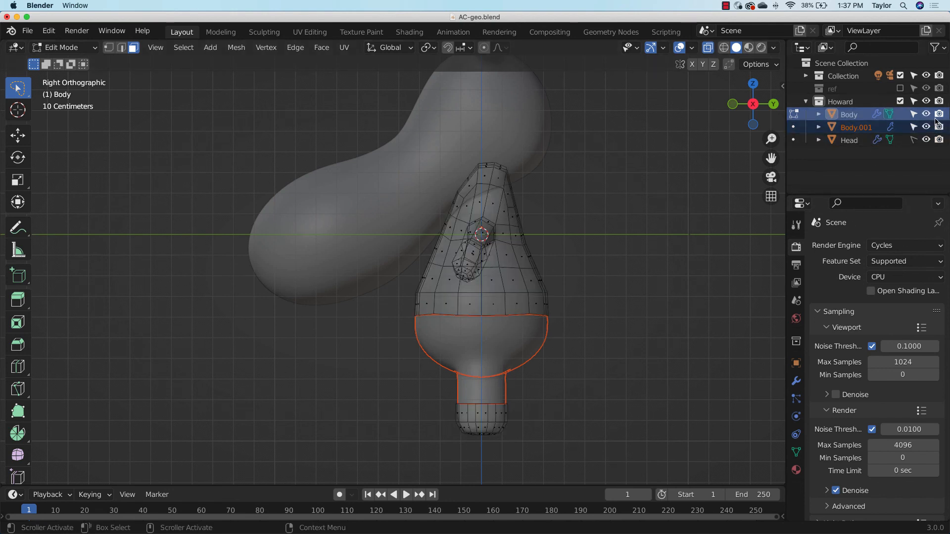
click(930, 128)
click(928, 127)
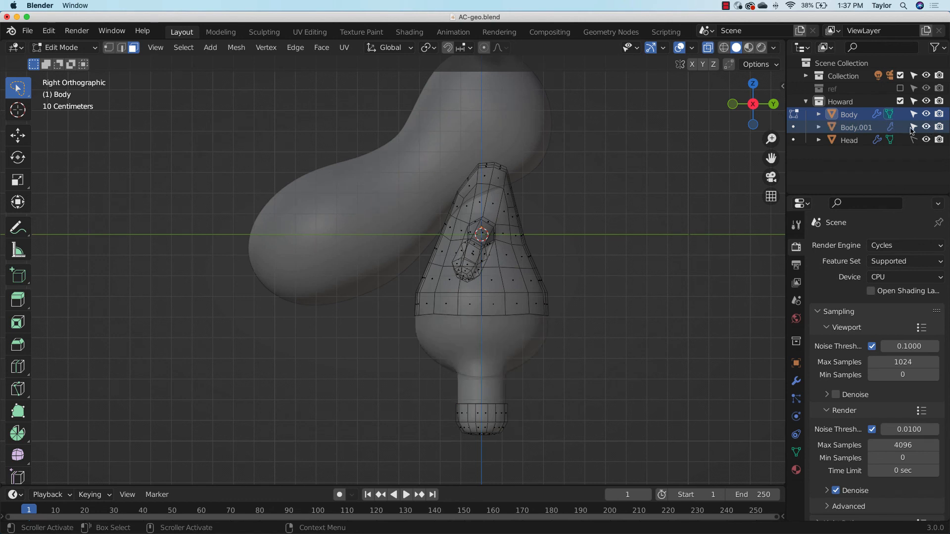
double_click(873, 128)
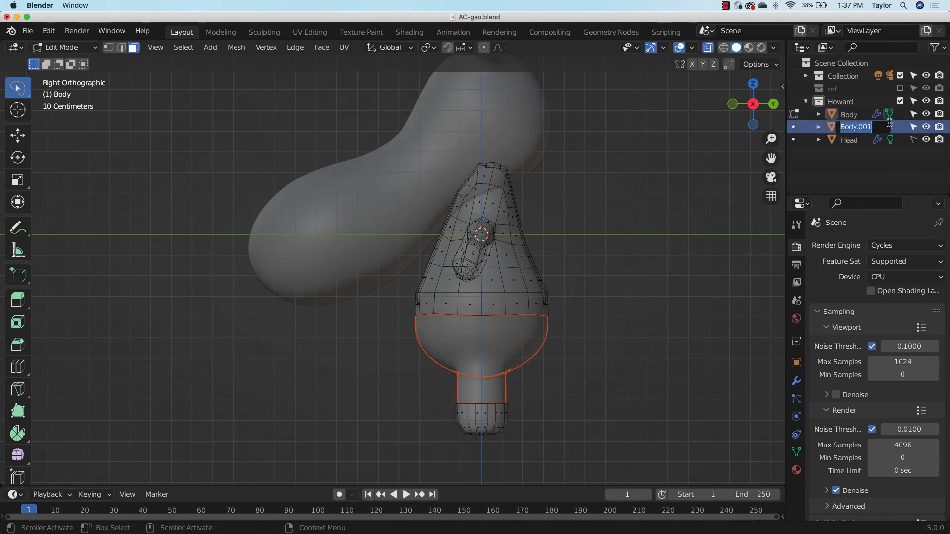
text(pants)
key(Return)
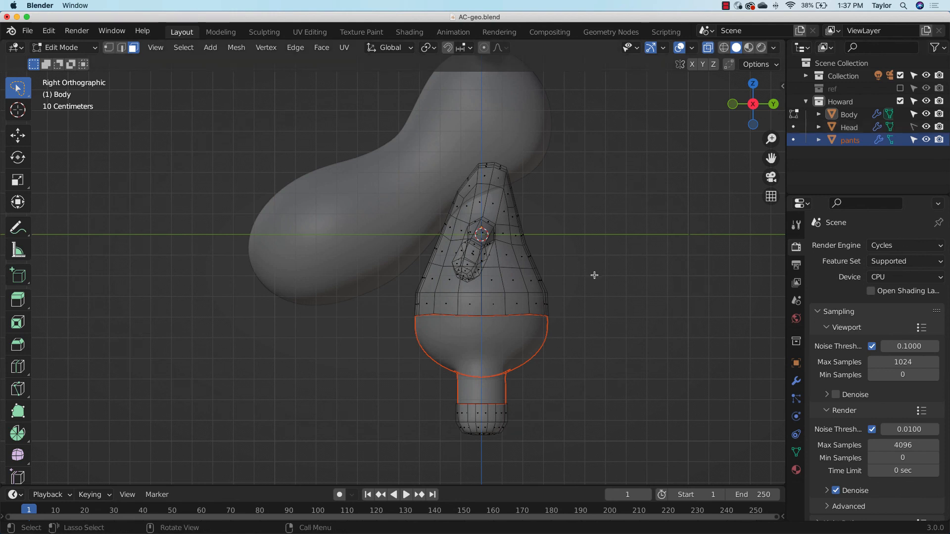
Return to Object Mode, deselect everything, and check the separated pants from several angles
key(Tab)
middle_drag(587, 276, 648, 286)
click(637, 316)
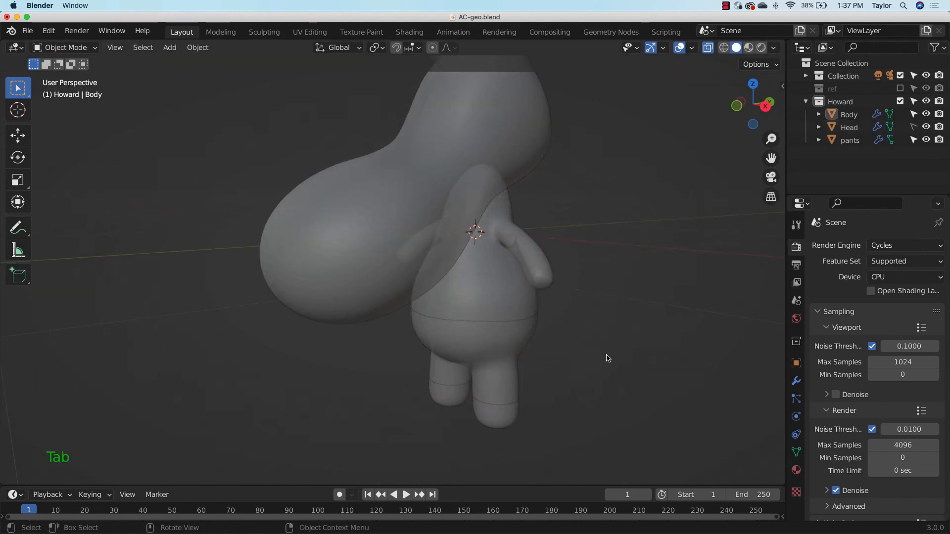
middle_drag(608, 358, 565, 343)
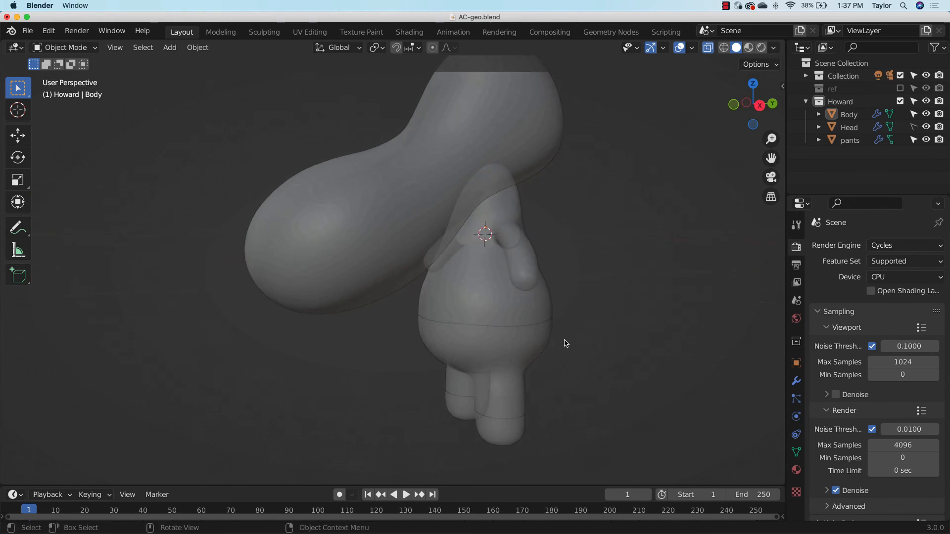
middle_drag(585, 391, 564, 341)
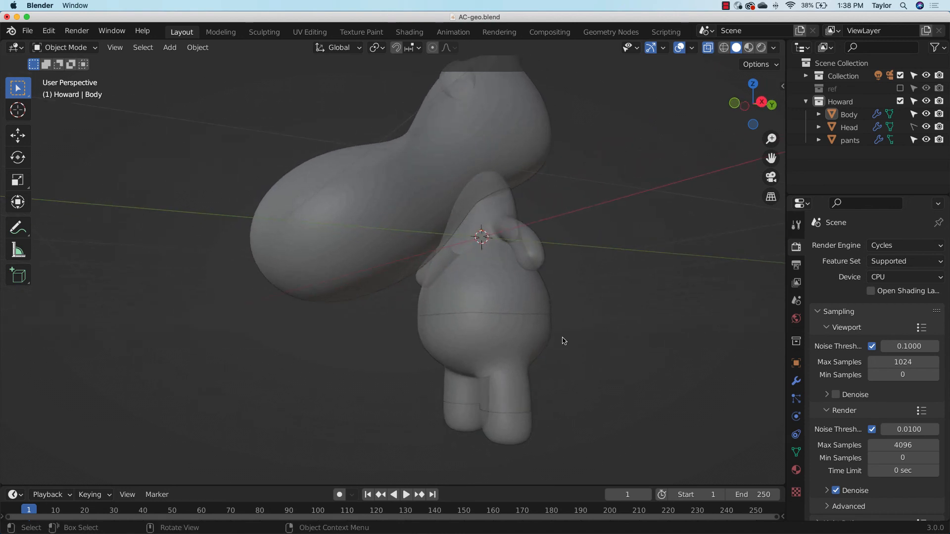
click(540, 339)
key(s)
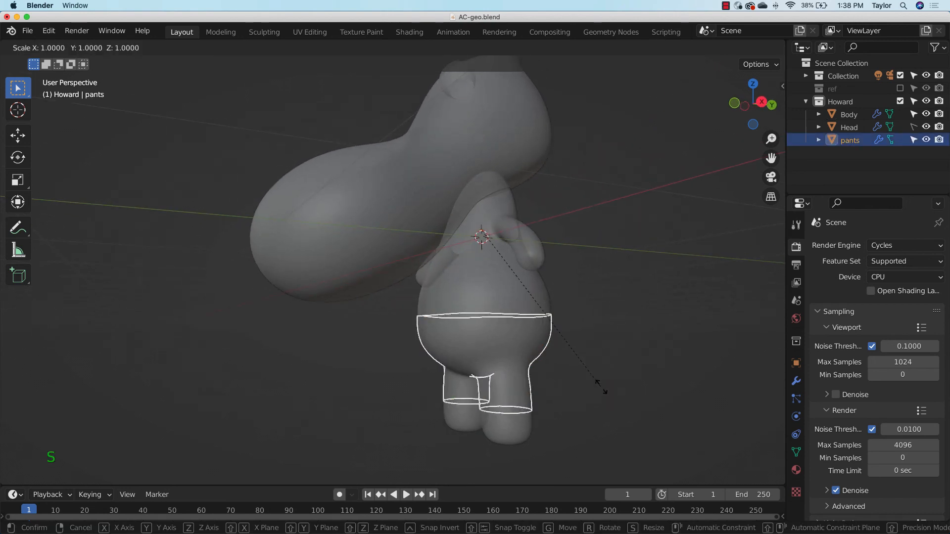
right_click(607, 392)
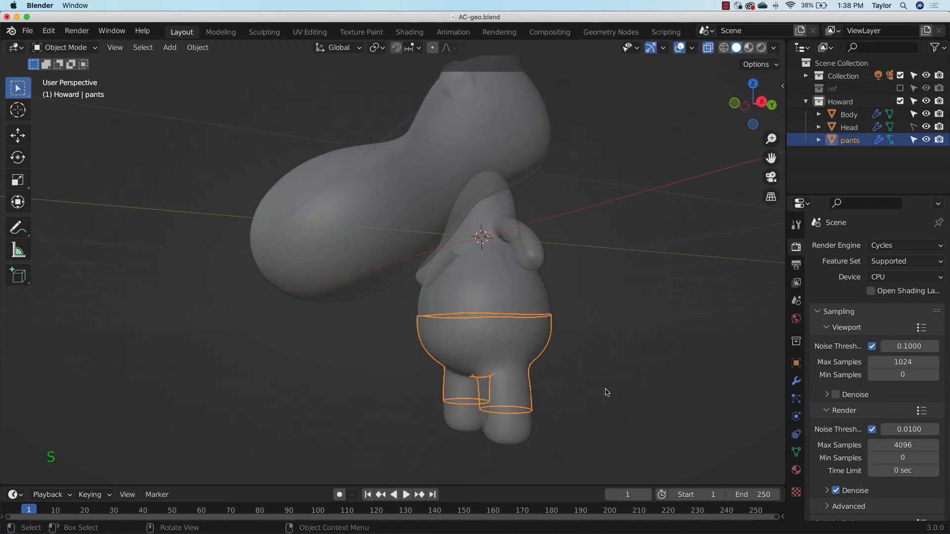
mouse_move(636, 299)
middle_down()
mouse_move(628, 290)
mouse_move(654, 296)
middle_up()
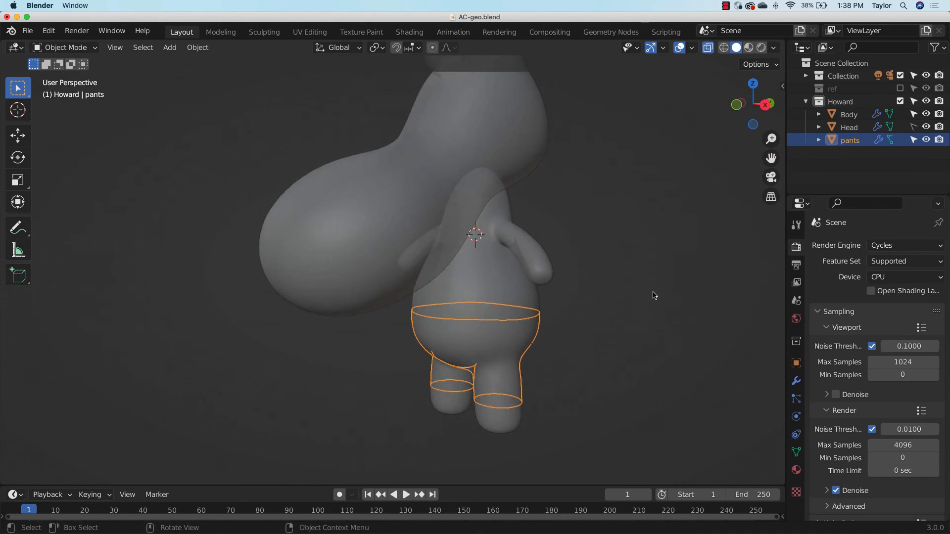
click(637, 326)
Give the pants a new material with a pinkish-red base color
click(533, 332)
click(796, 470)
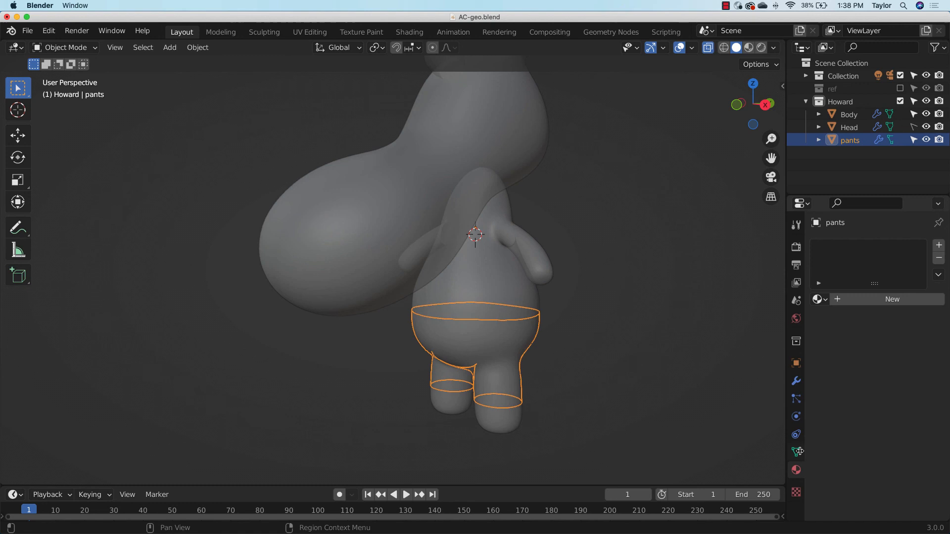
click(821, 299)
click(863, 299)
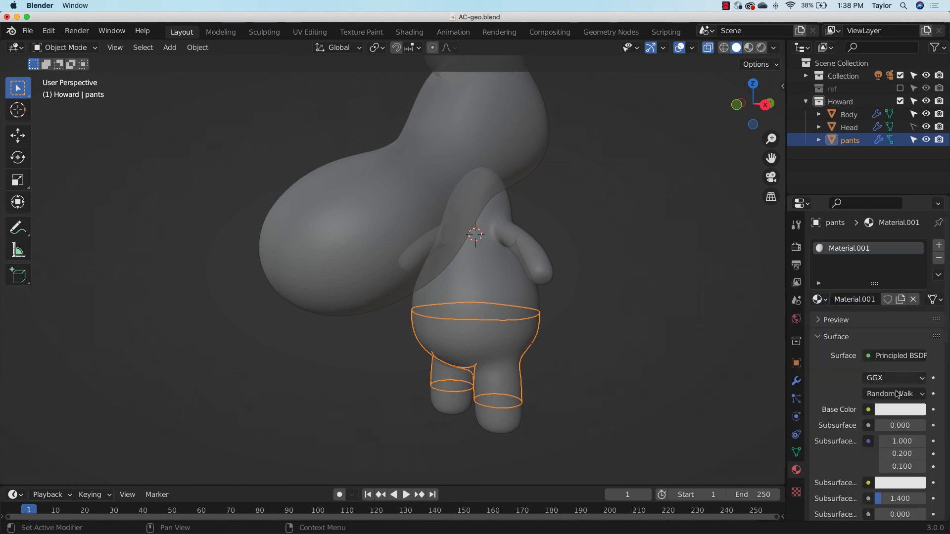
click(896, 415)
click(869, 300)
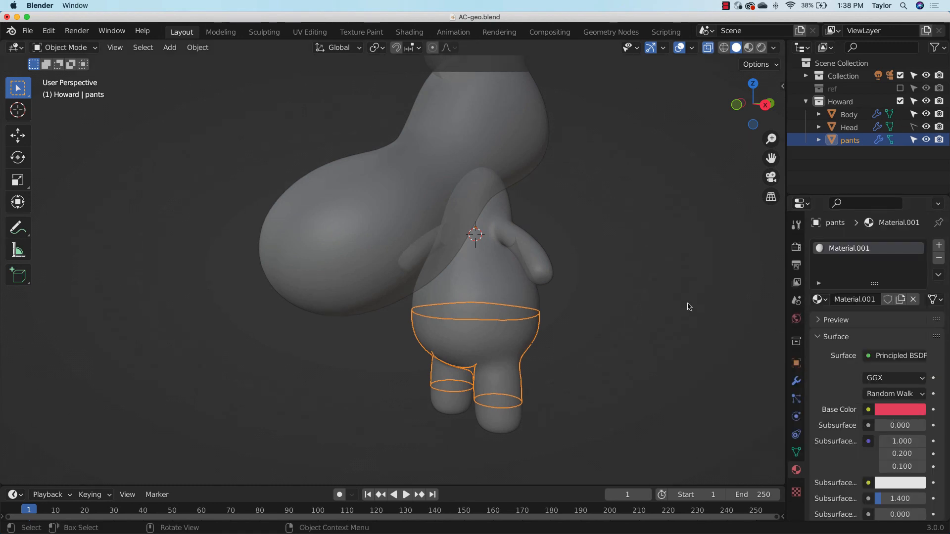
Give the body a new material with a purple base color of about H 0.697, S 0.874, V 0.800
click(575, 280)
click(510, 254)
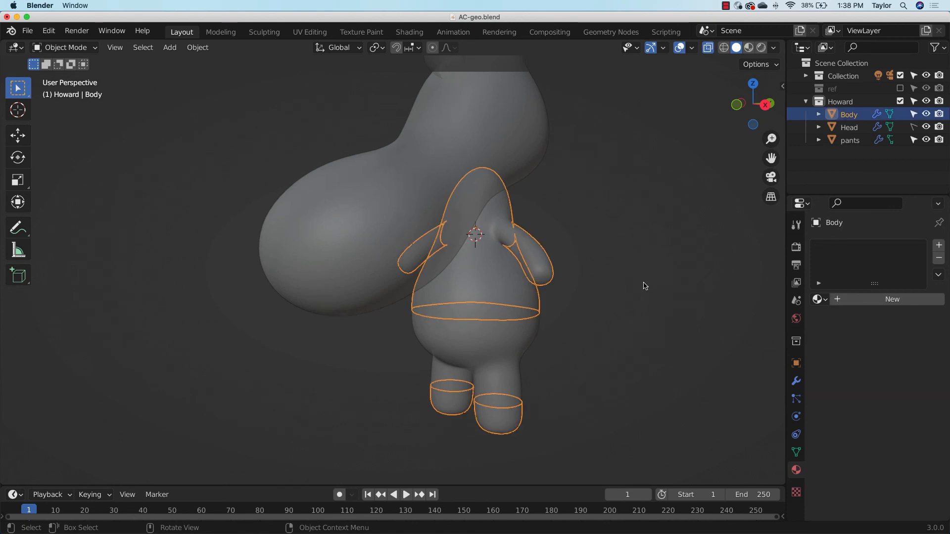
click(843, 298)
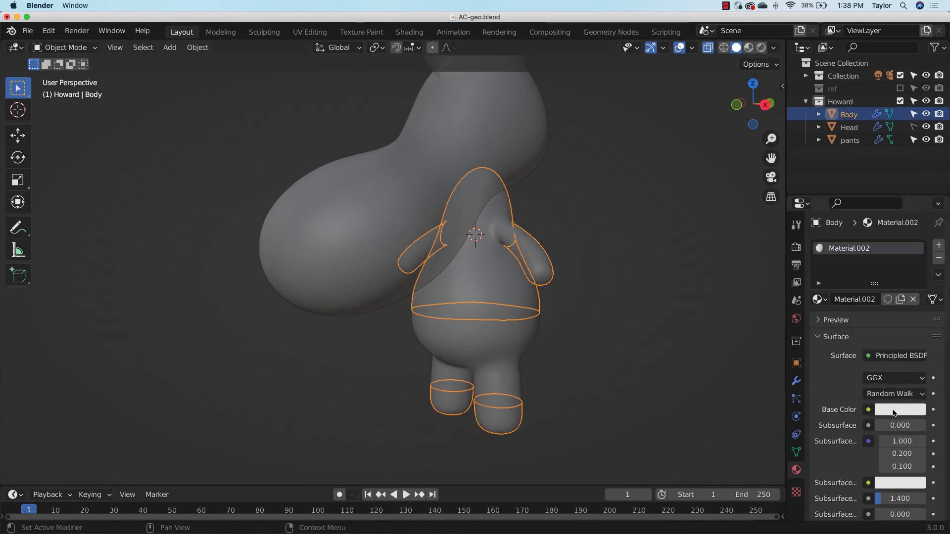
click(889, 415)
click(890, 271)
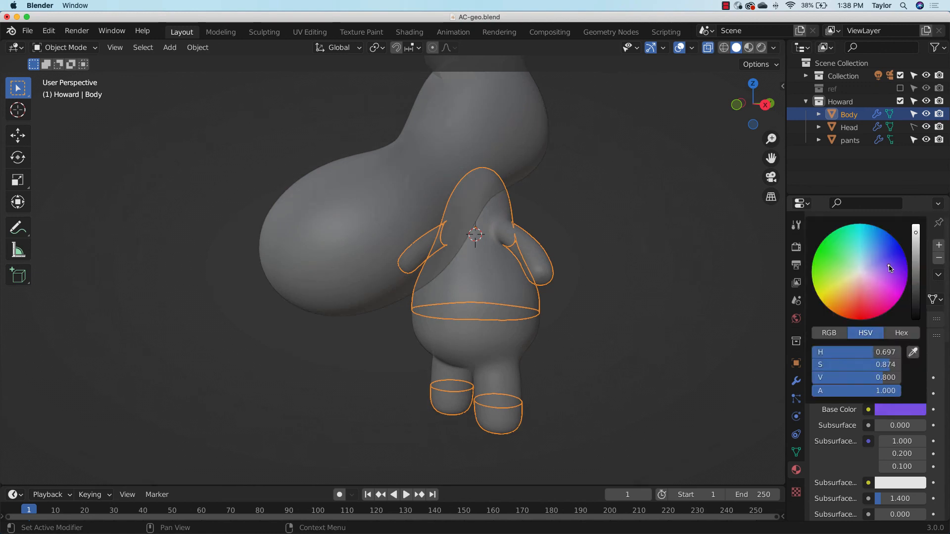
Switch the viewport to Material Preview shading and deselect the body to check the colors
click(749, 47)
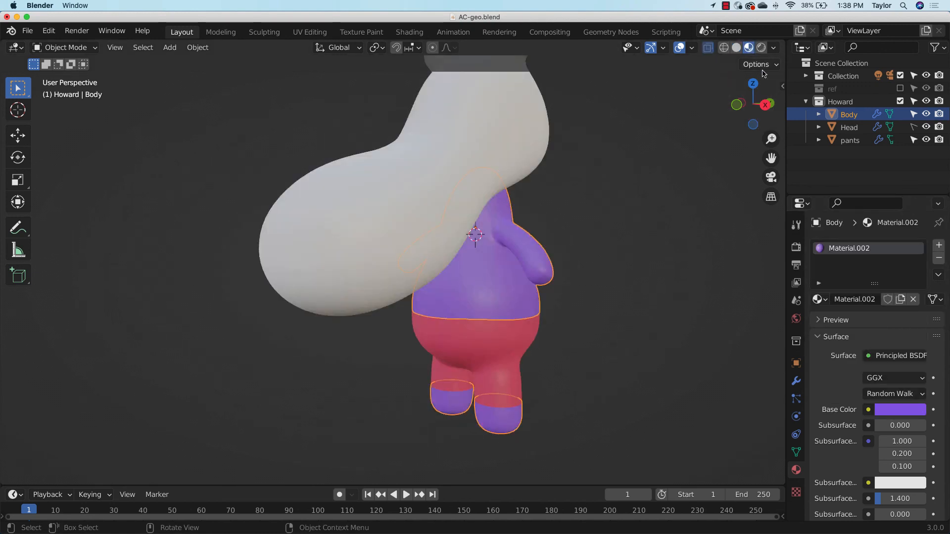
click(674, 261)
middle_drag(678, 328, 691, 347)
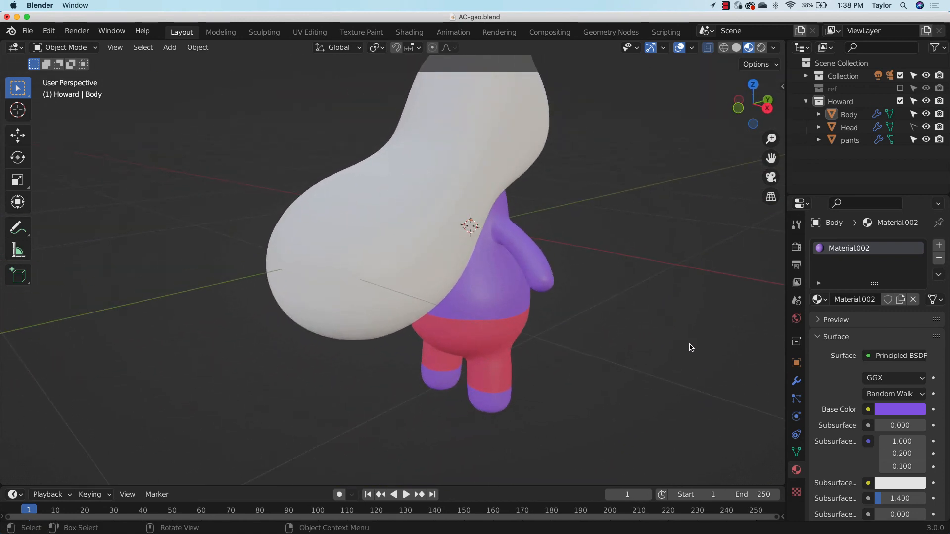